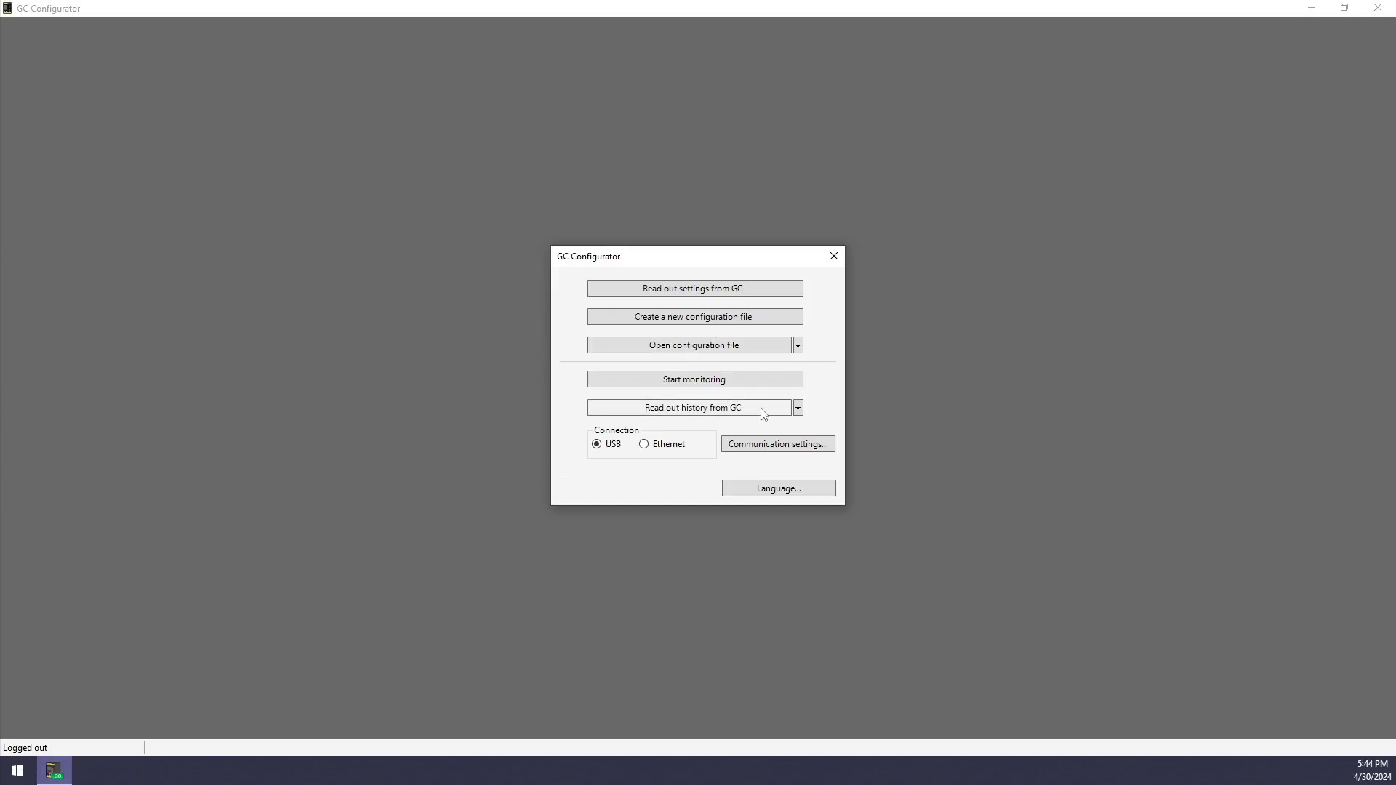
Keep the USB connection and start a new configuration file
{"action": "left_click", "coordinate": [644, 445]}
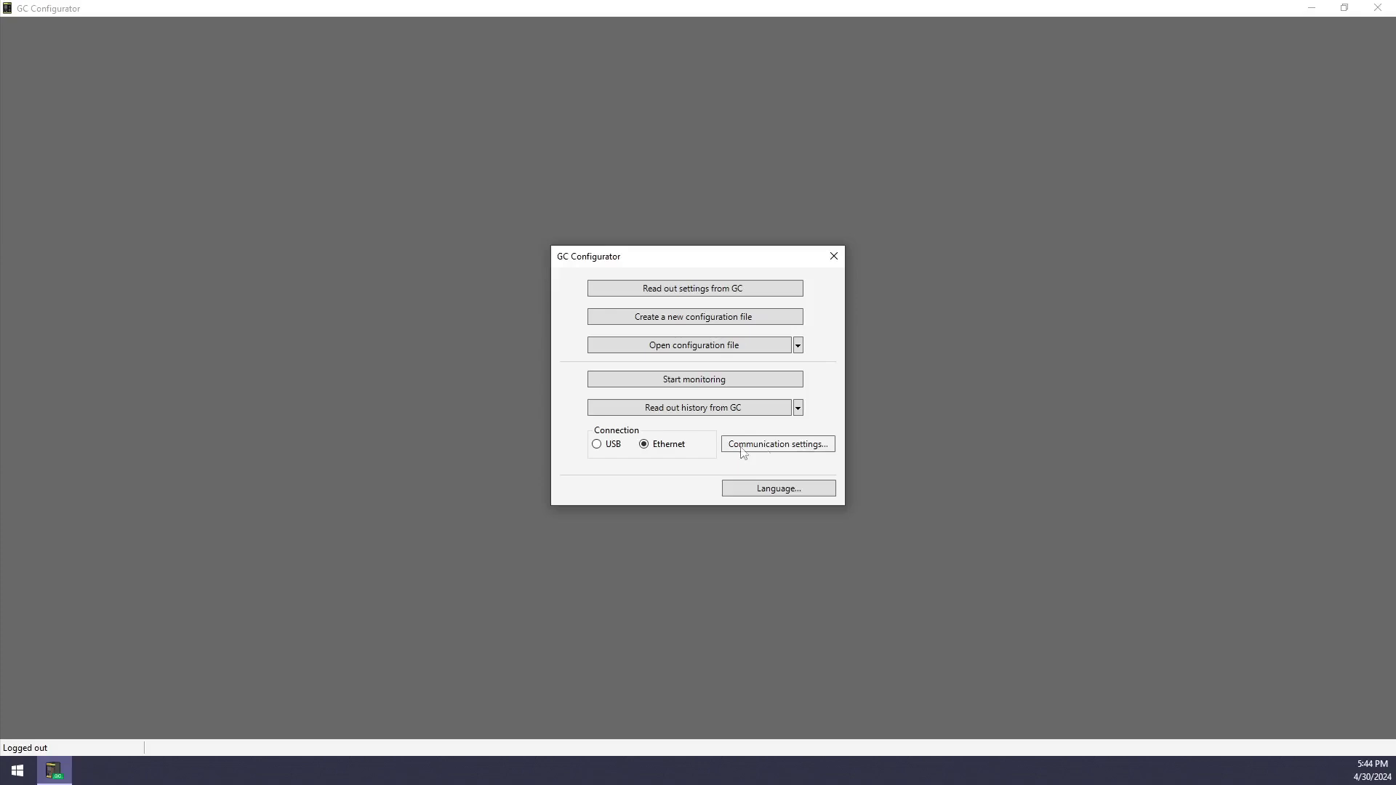
{"action": "left_click", "coordinate": [598, 446]}
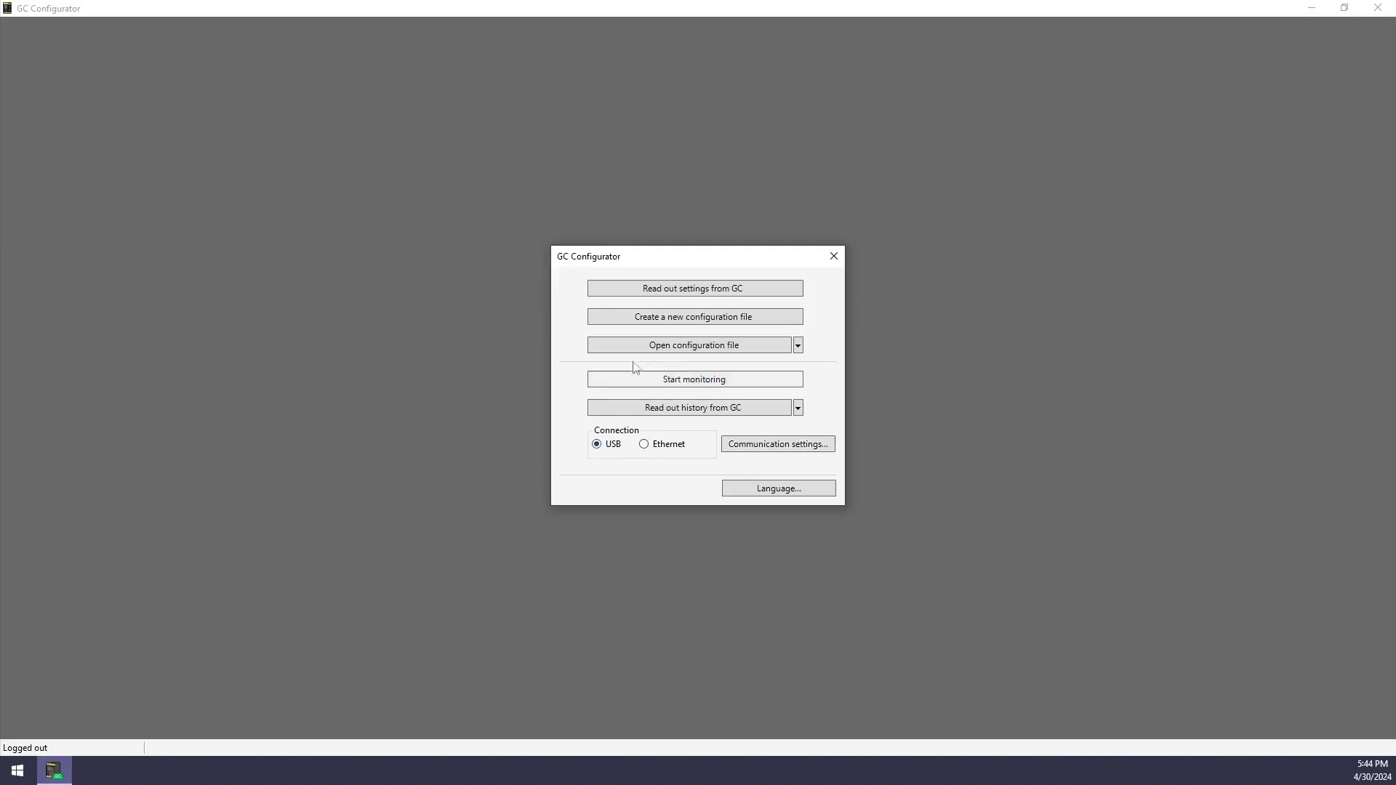
{"action": "left_click", "coordinate": [653, 317]}
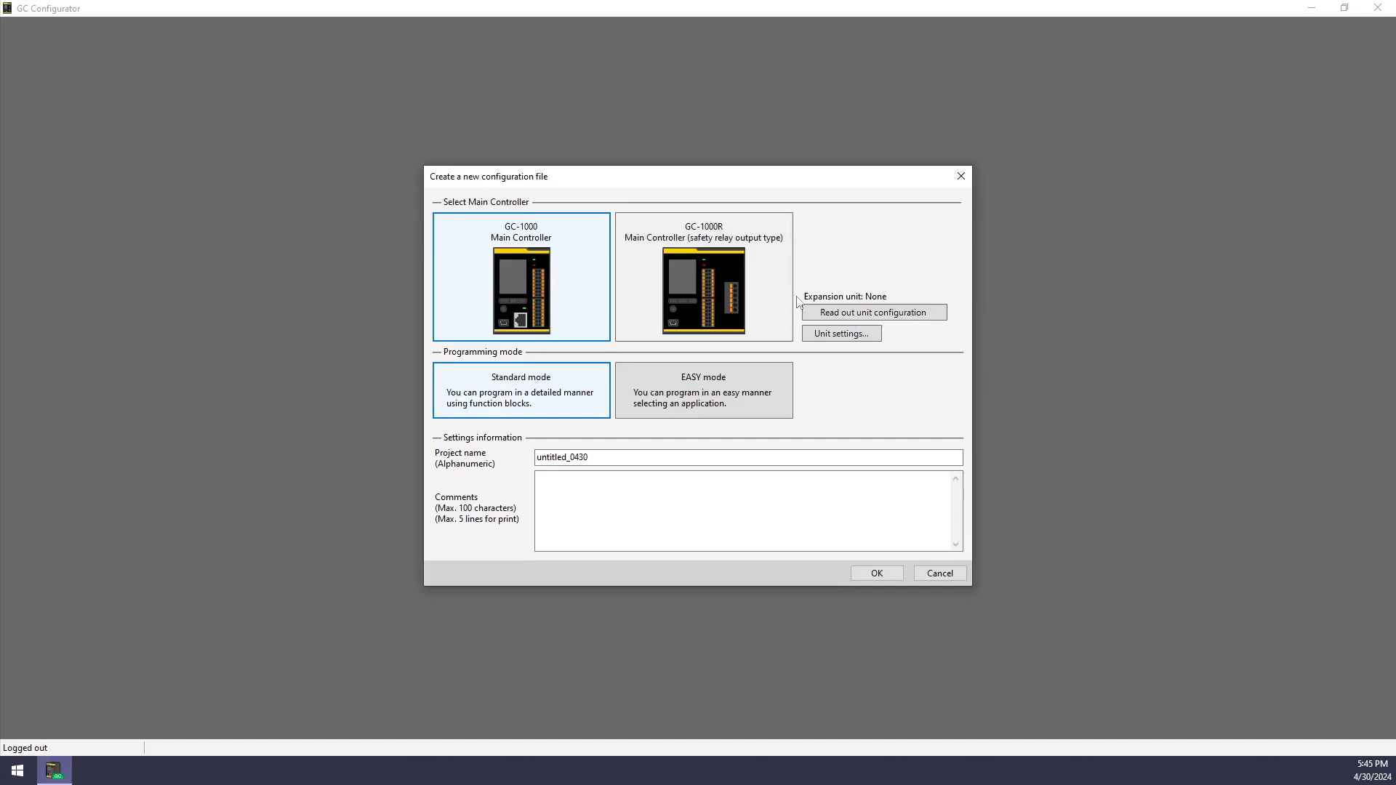
Trial GC-S84 and GC-R45 expansion units, remove them, and accept the M0-only unit setup
{"action": "left_click", "coordinate": [830, 334]}
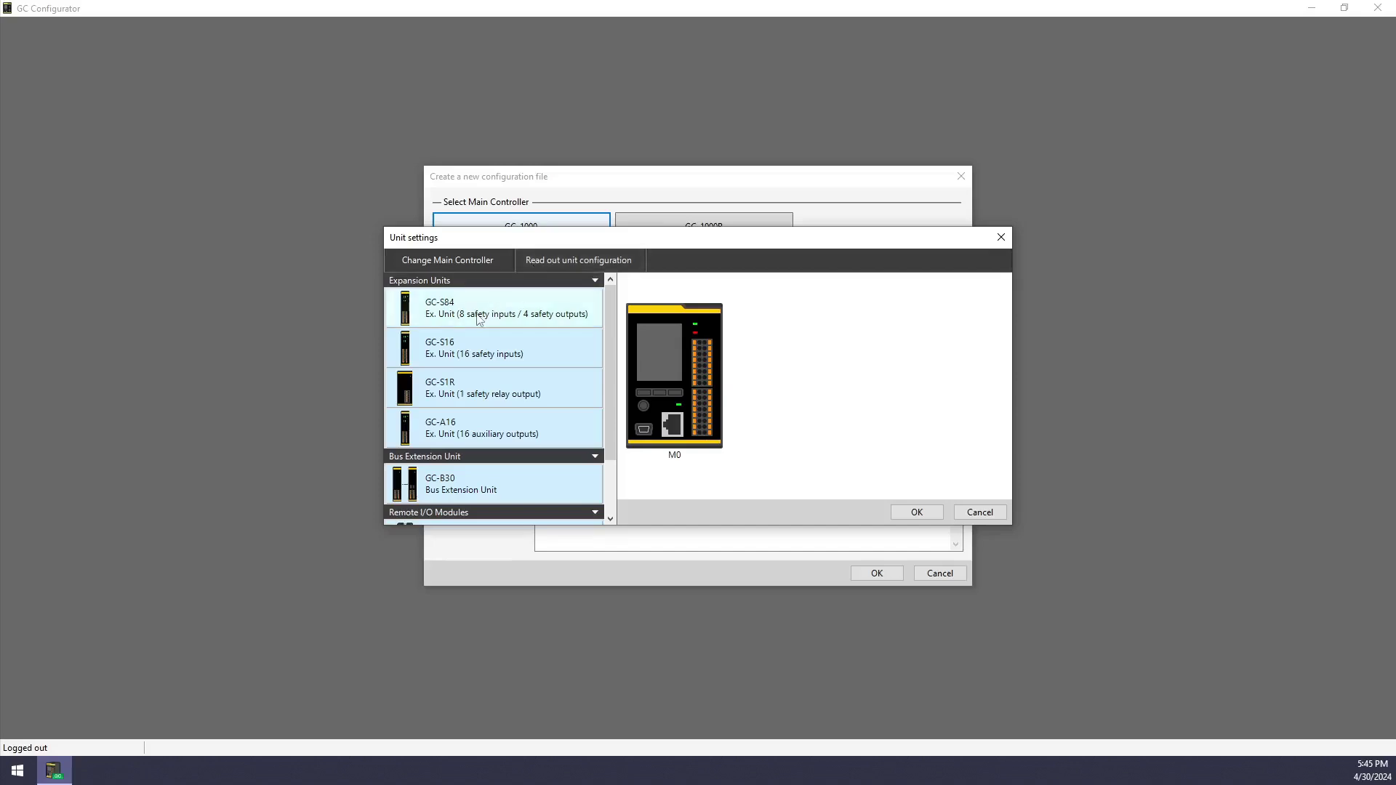
{"action": "left_click_drag", "start_coordinate": [495, 310], "coordinate": [749, 374]}
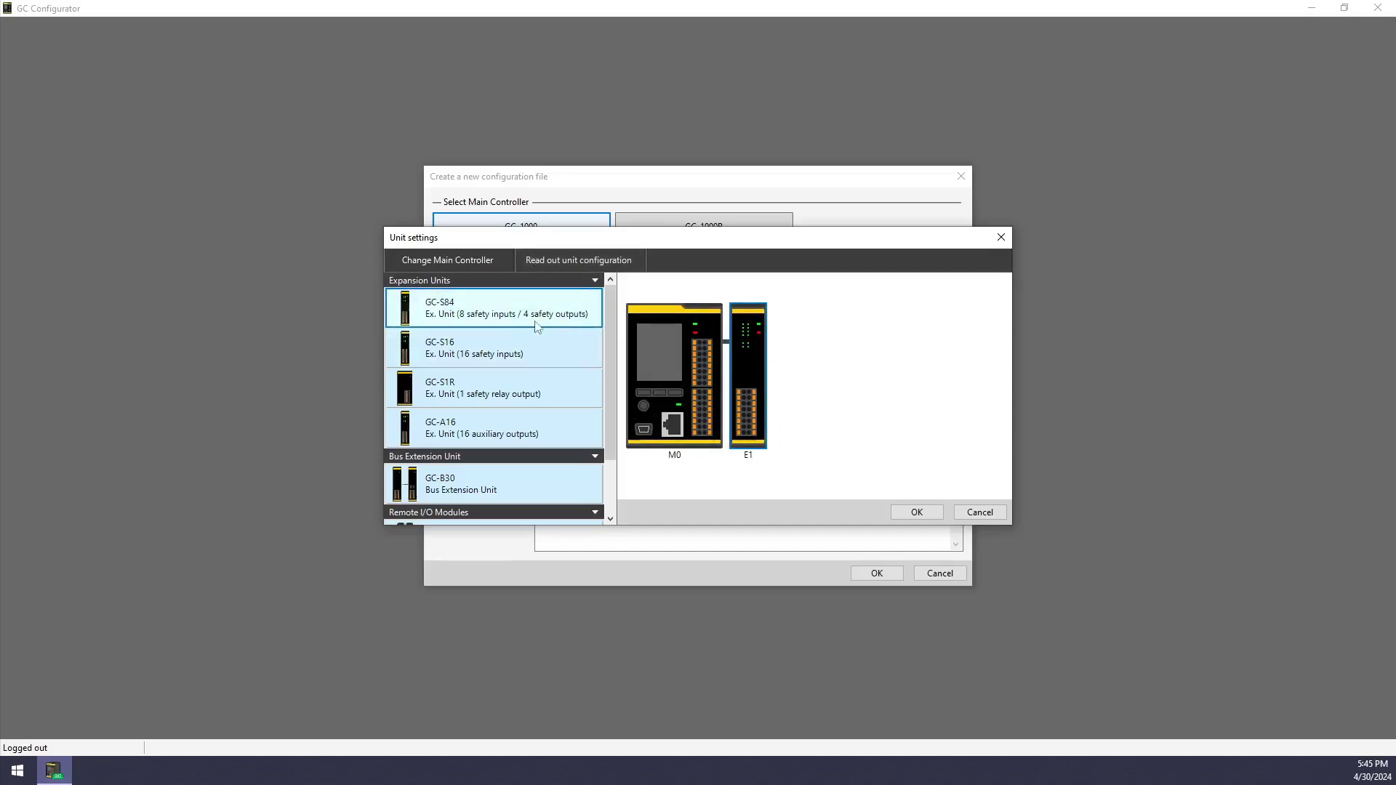
{"action": "left_click_drag", "start_coordinate": [612, 347], "coordinate": [610, 424]}
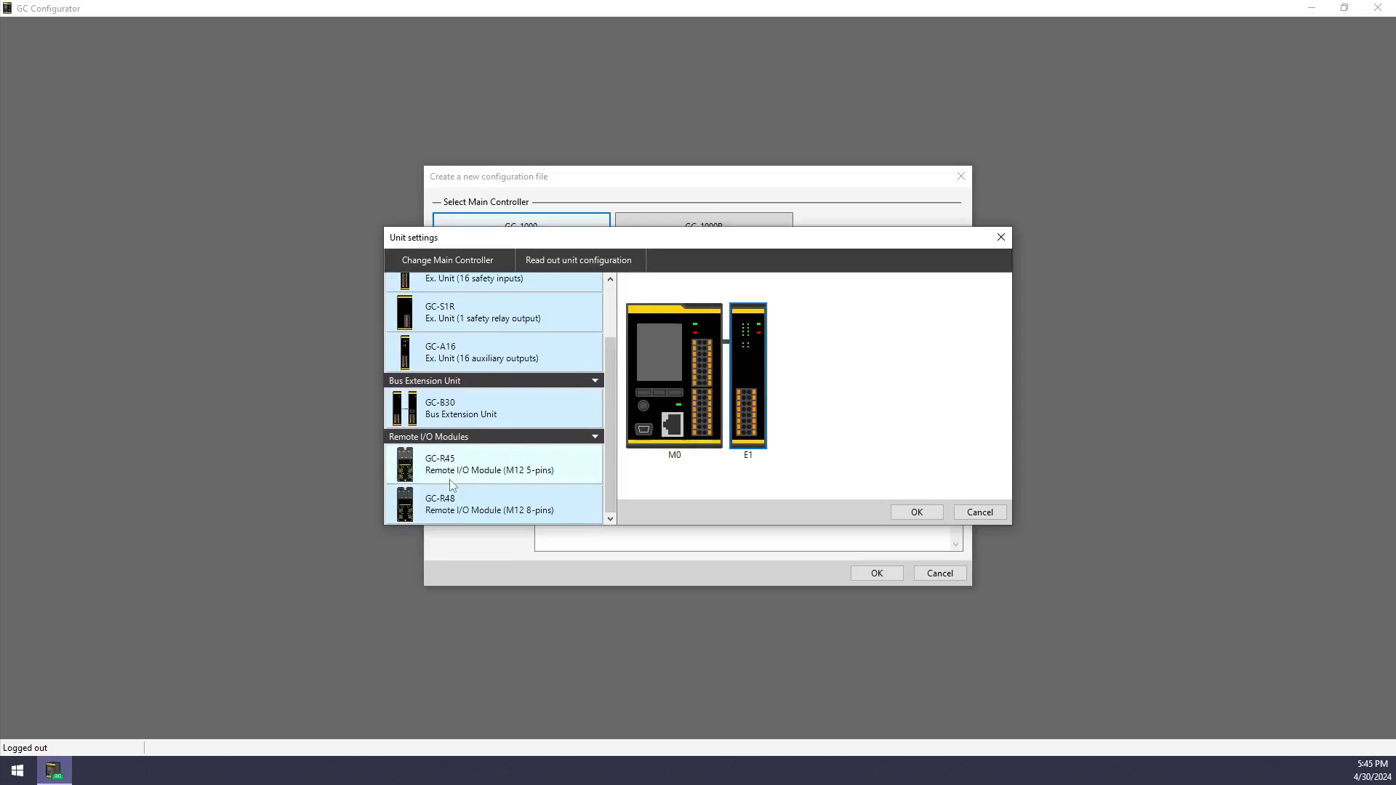
{"action": "left_click_drag", "start_coordinate": [458, 474], "coordinate": [846, 488]}
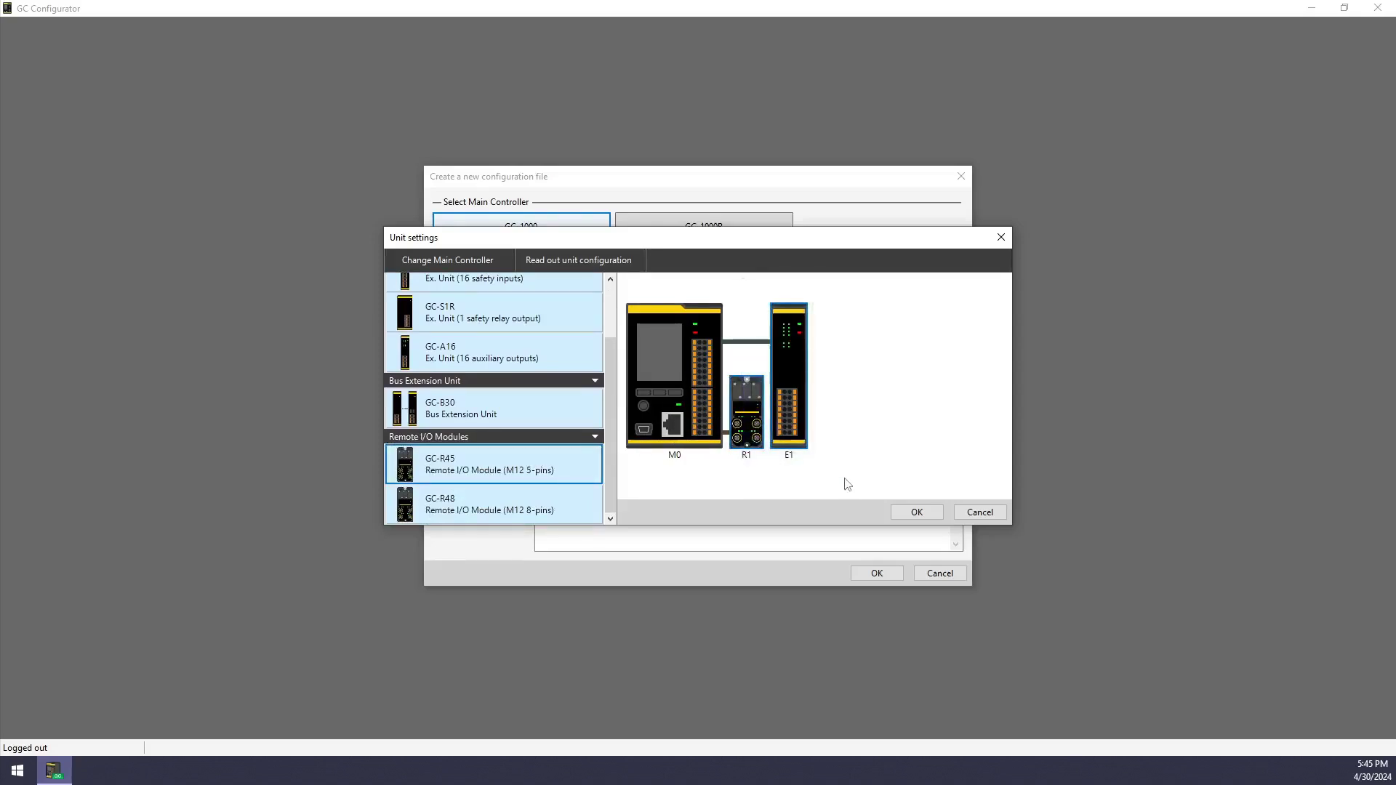
{"action": "key", "text": "Delete"}
{"action": "key", "text": "Return"}
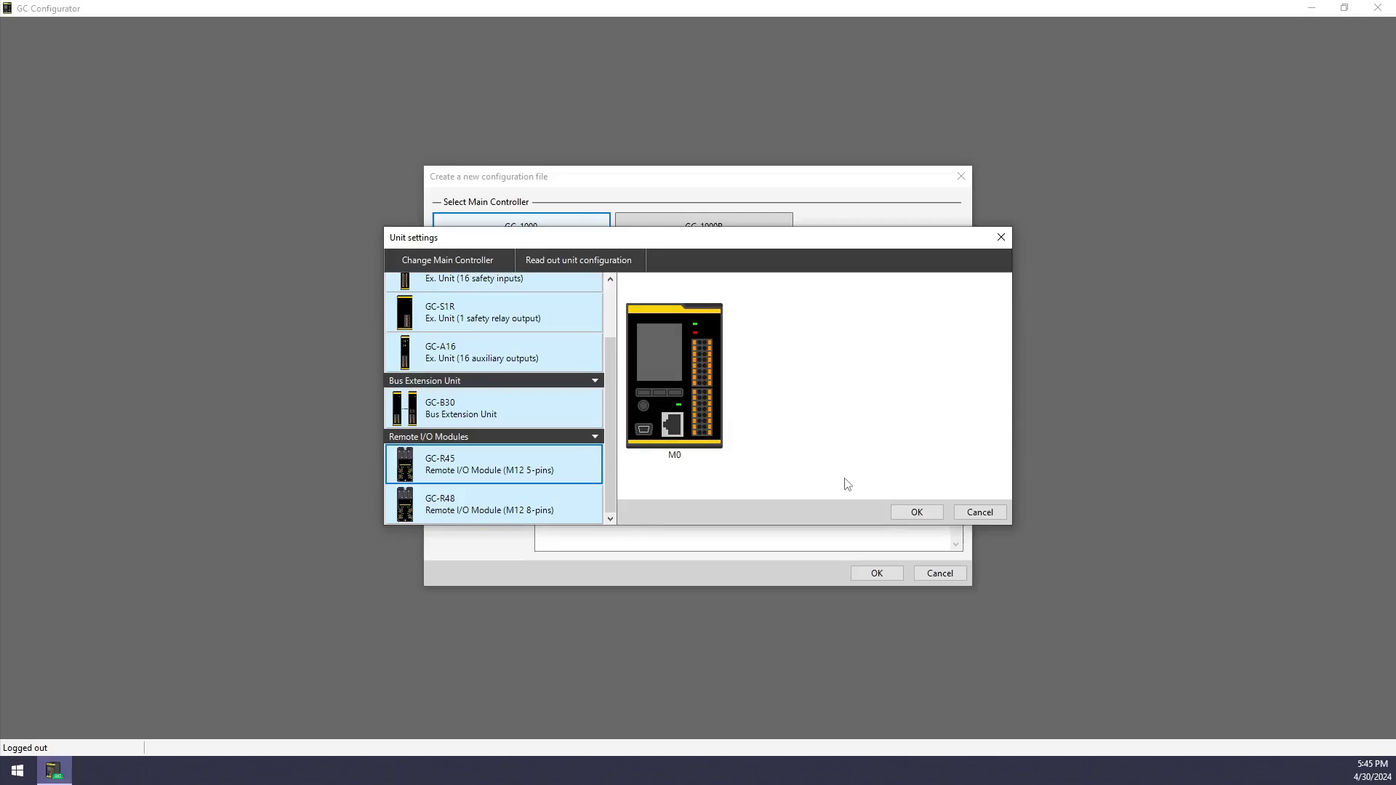
{"action": "left_click", "coordinate": [909, 511]}
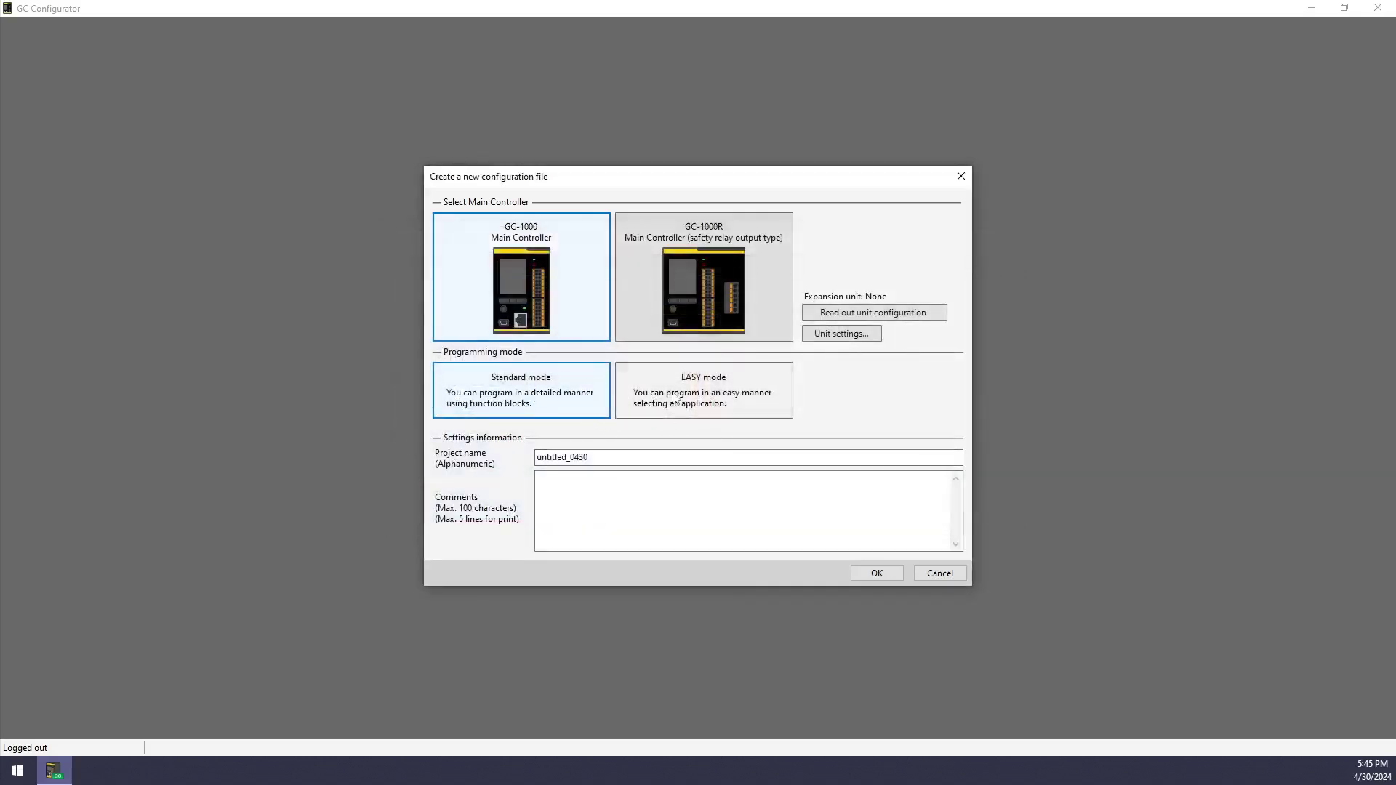
Create project untitled_0430 in Standard programming mode with the default name
{"action": "left_click", "coordinate": [711, 387]}
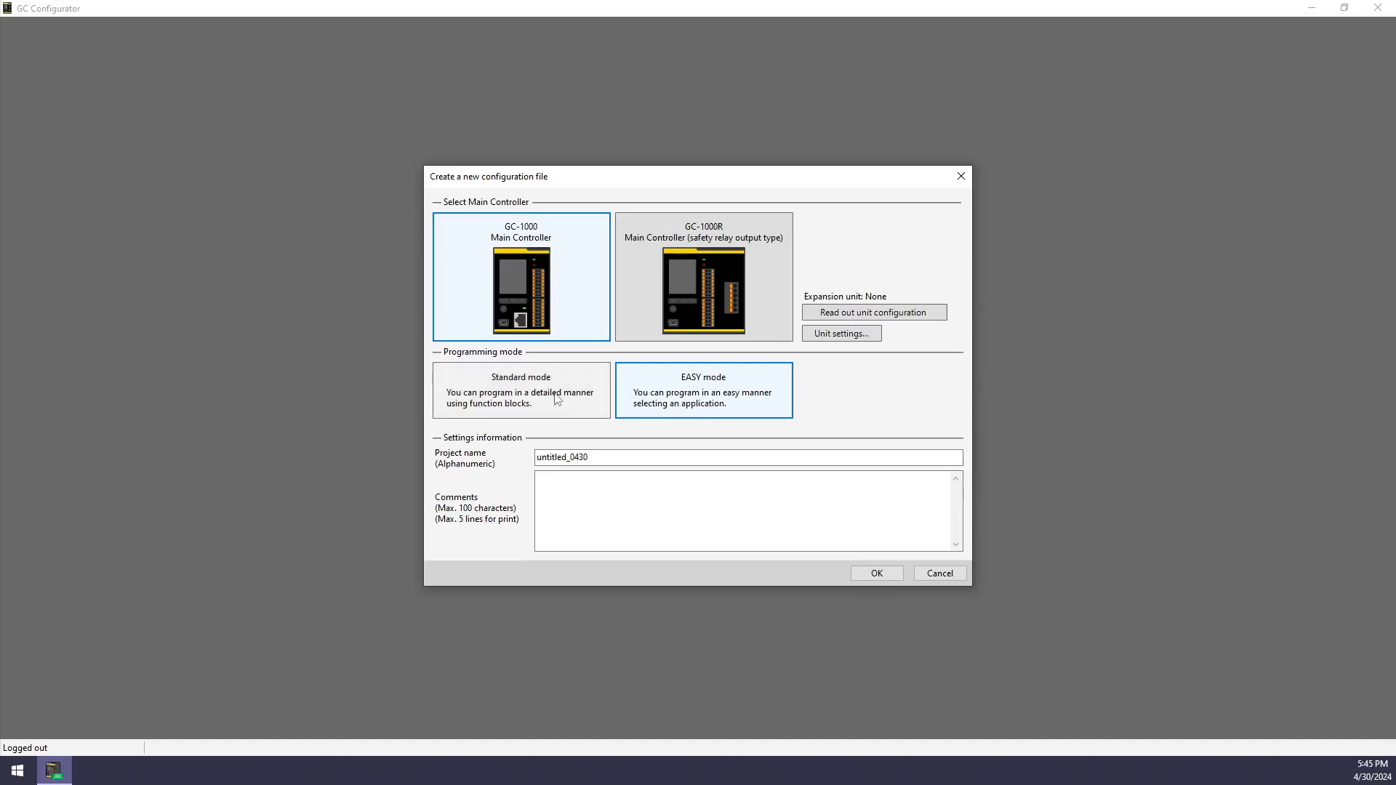
{"action": "left_click", "coordinate": [557, 398]}
{"action": "double_click", "coordinate": [645, 462]}
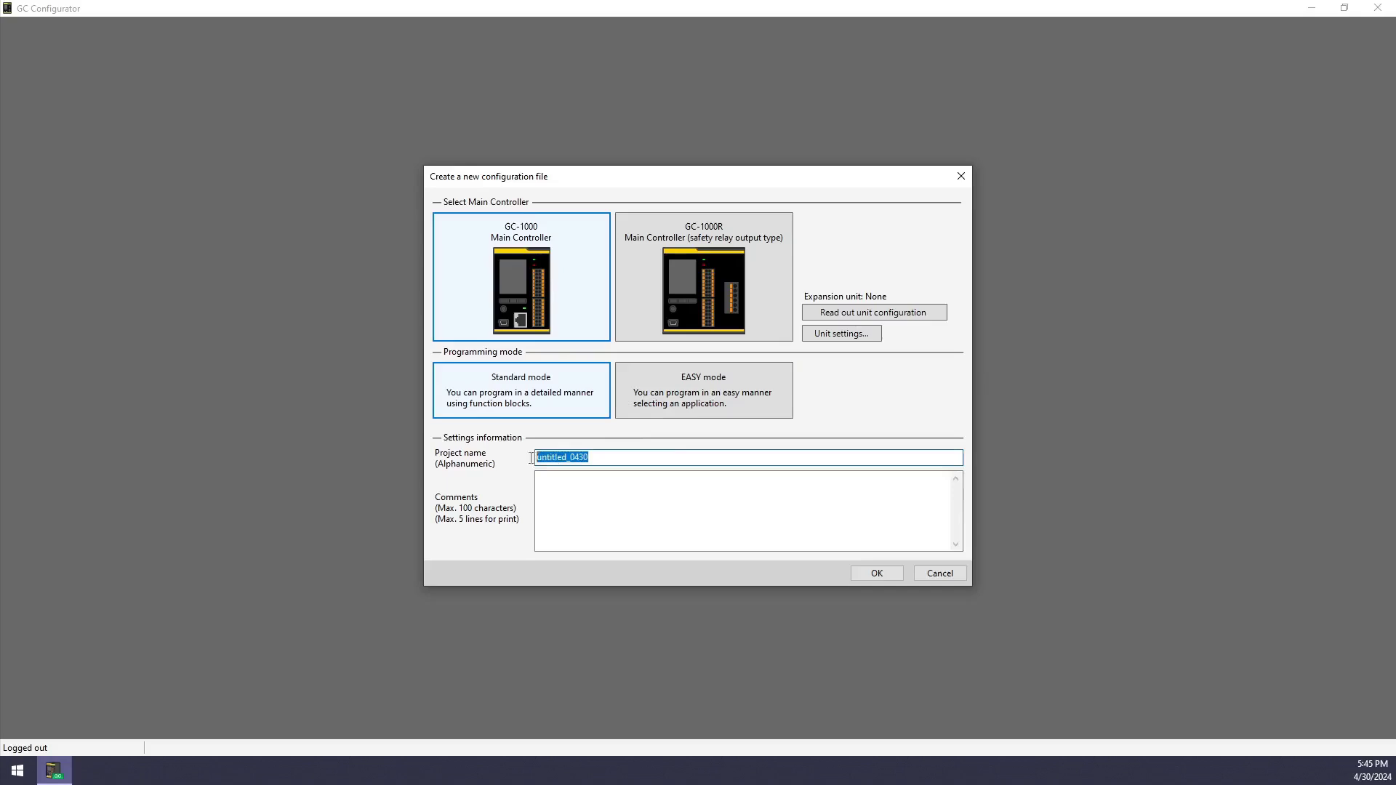
{"action": "left_click", "coordinate": [552, 483]}
{"action": "left_click", "coordinate": [876, 574]}
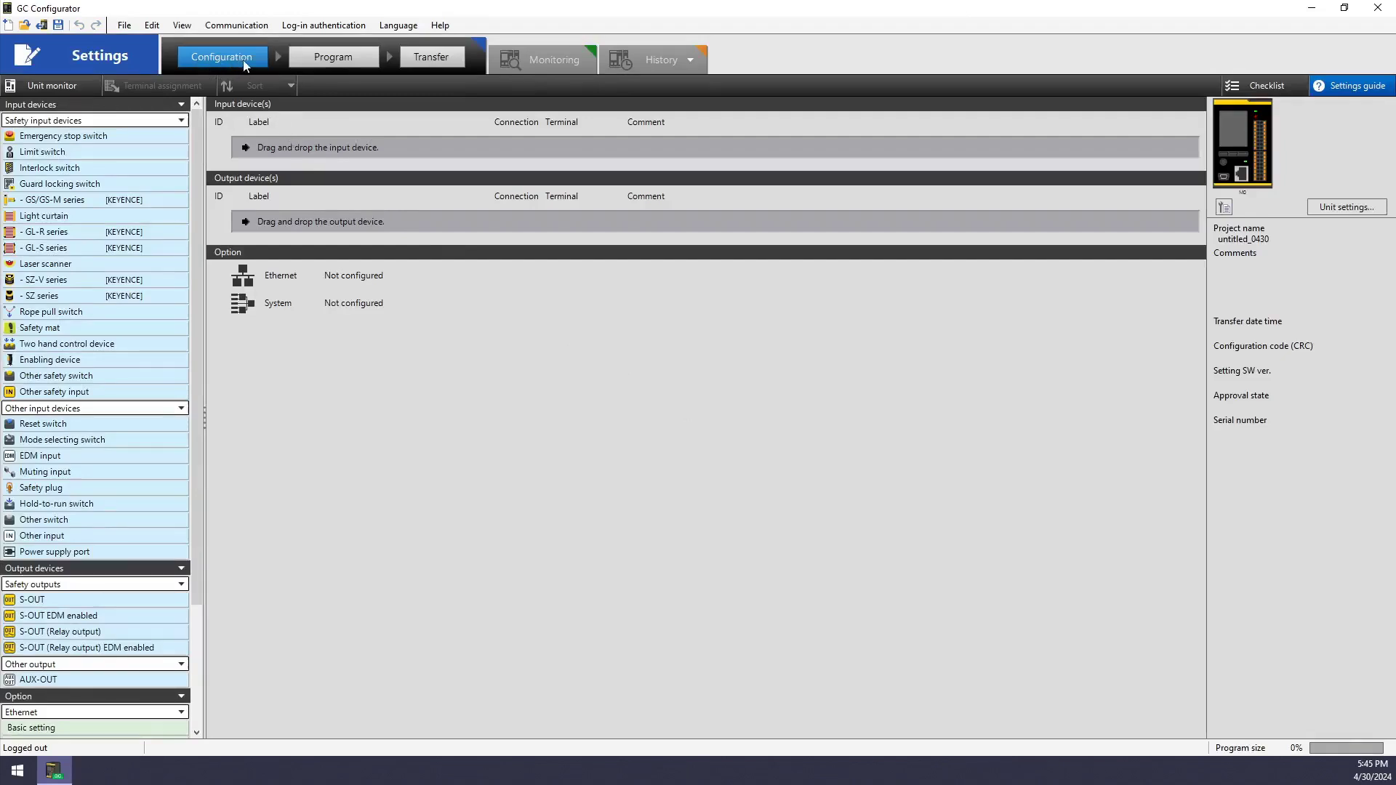
{"action": "left_click", "coordinate": [346, 60]}
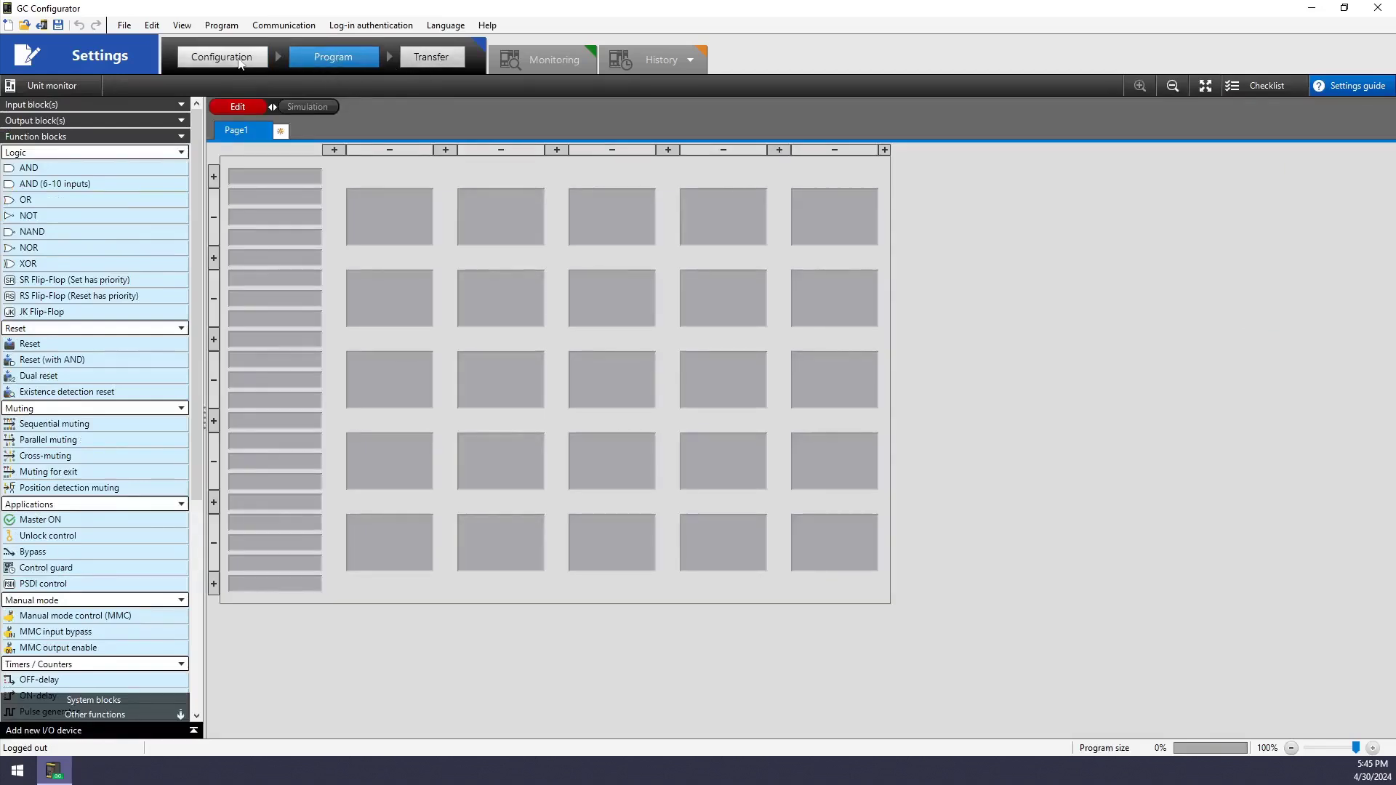
{"action": "left_click", "coordinate": [240, 62]}
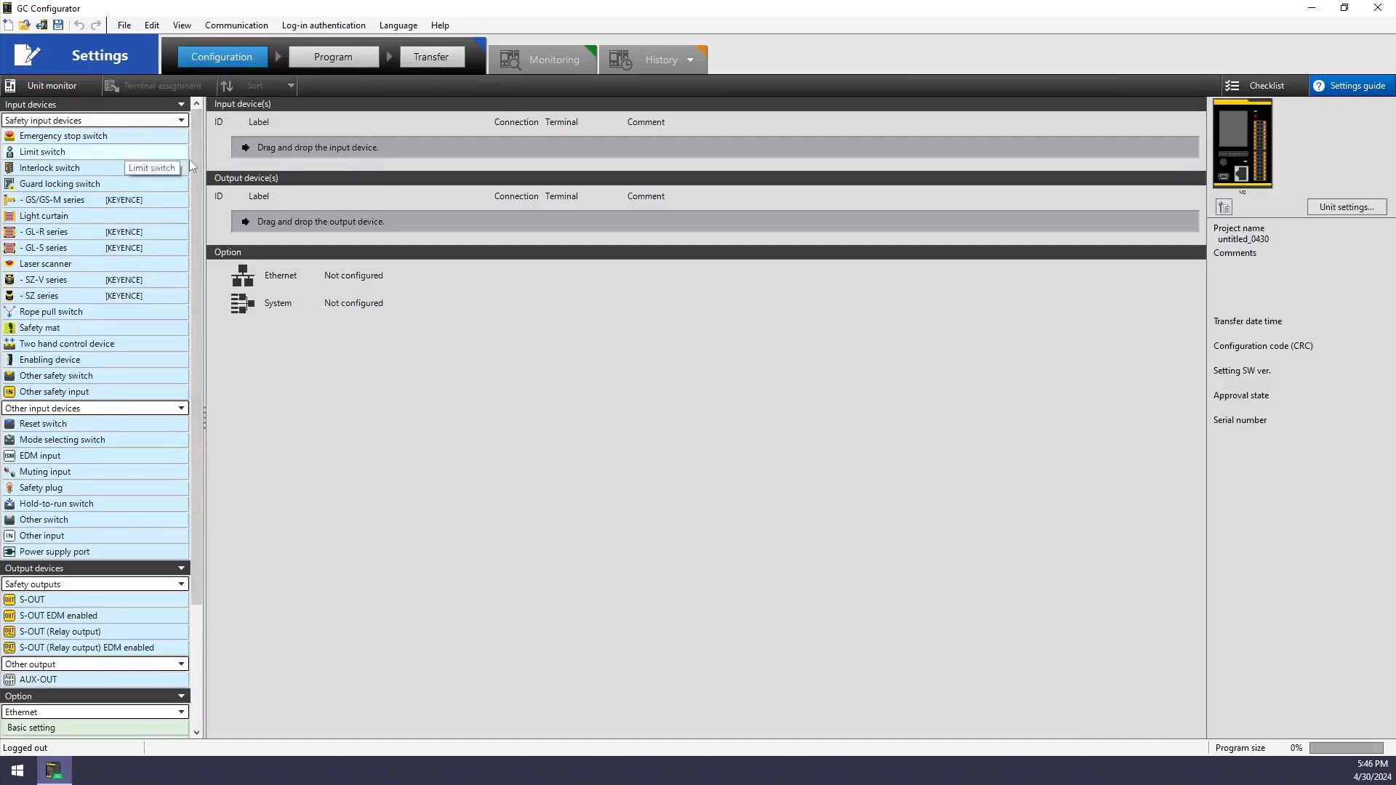
{"action": "left_click_drag", "start_coordinate": [194, 163], "coordinate": [195, 284]}
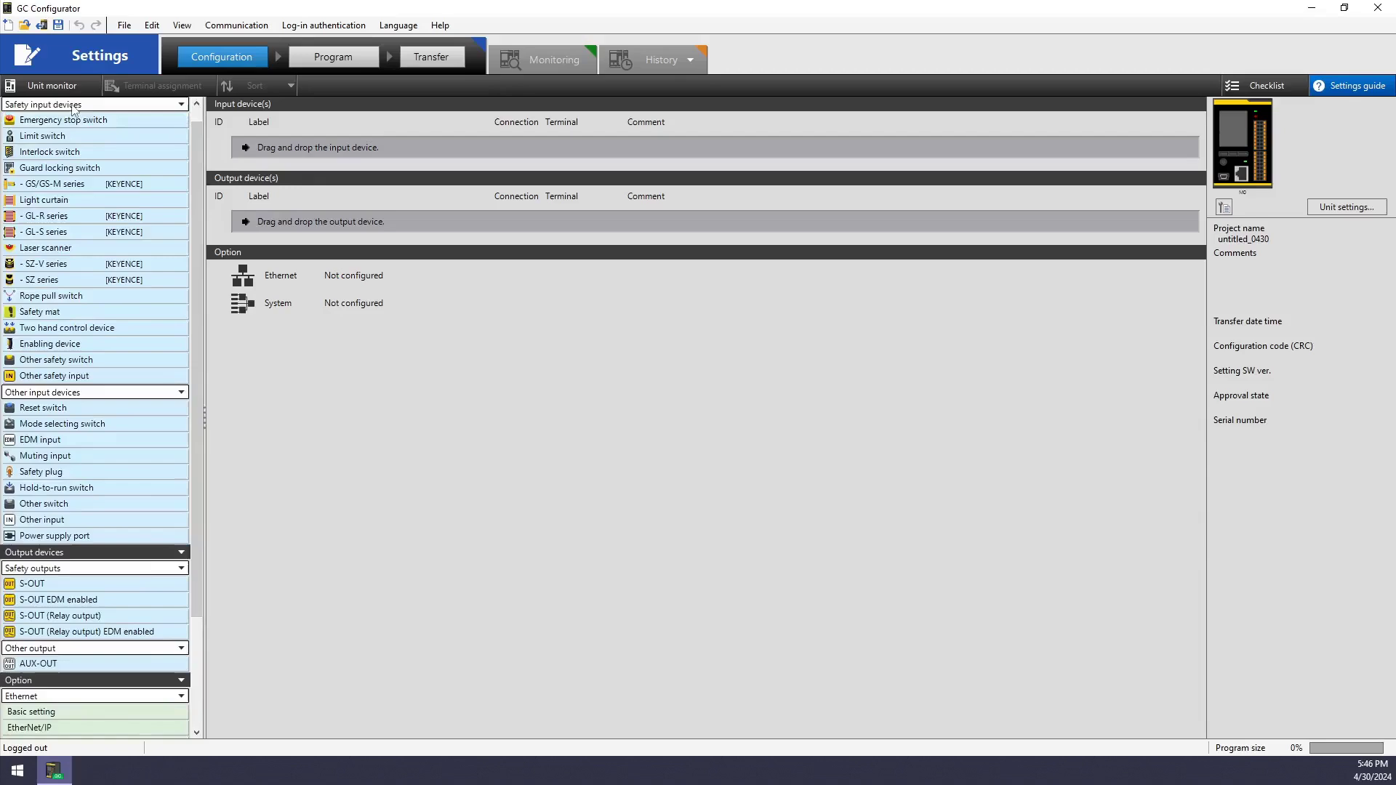
{"action": "left_click", "coordinate": [73, 109]}
{"action": "left_click", "coordinate": [71, 106]}
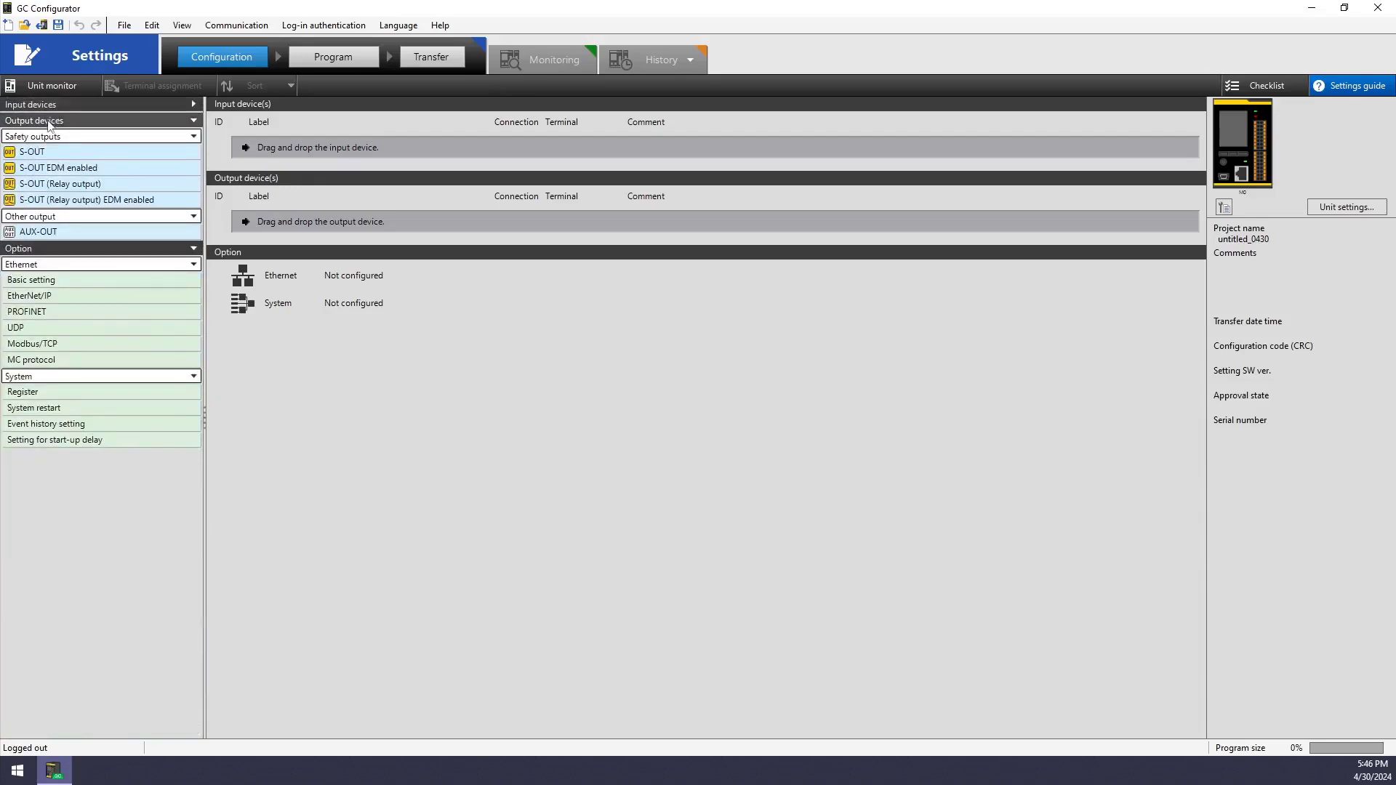
{"action": "left_click", "coordinate": [50, 122]}
{"action": "left_click", "coordinate": [58, 107]}
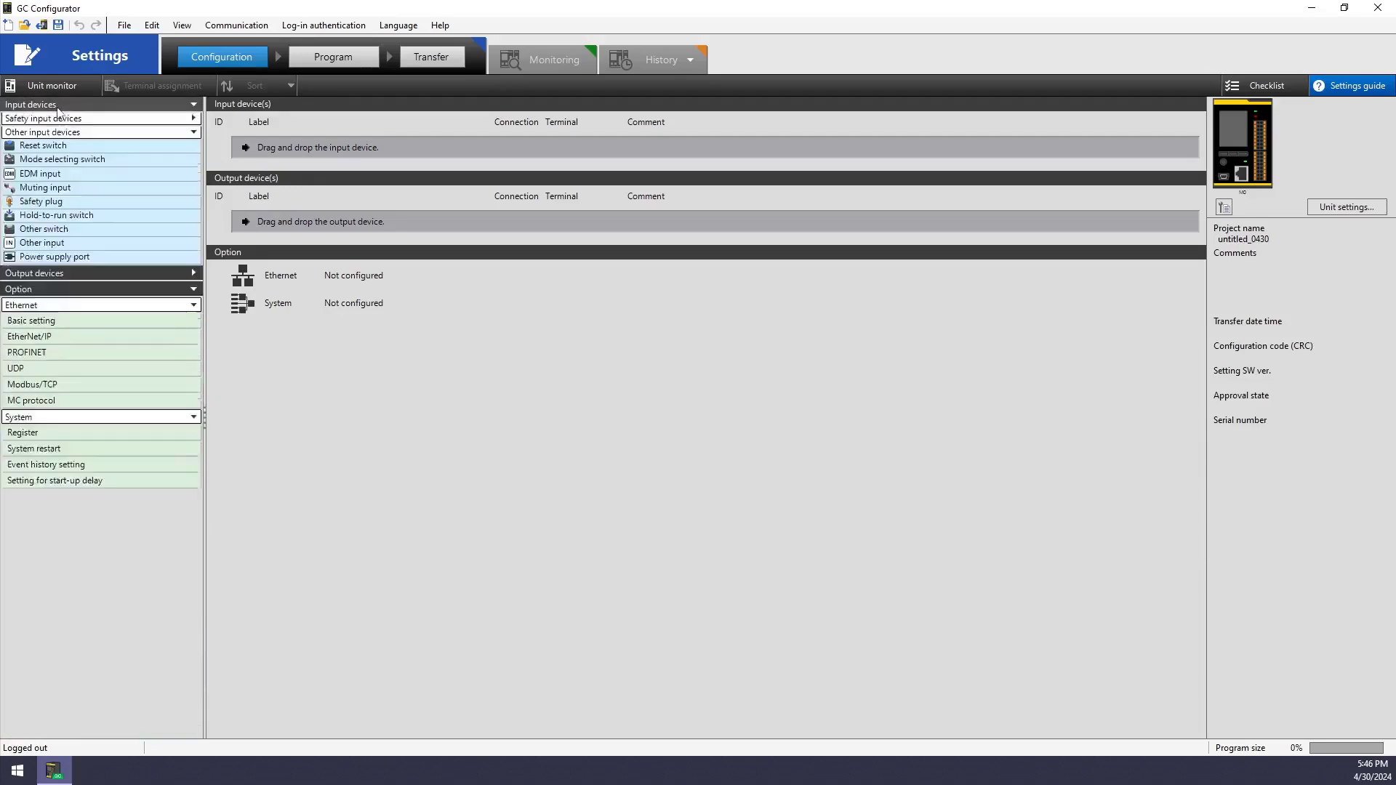
{"action": "left_click", "coordinate": [192, 121]}
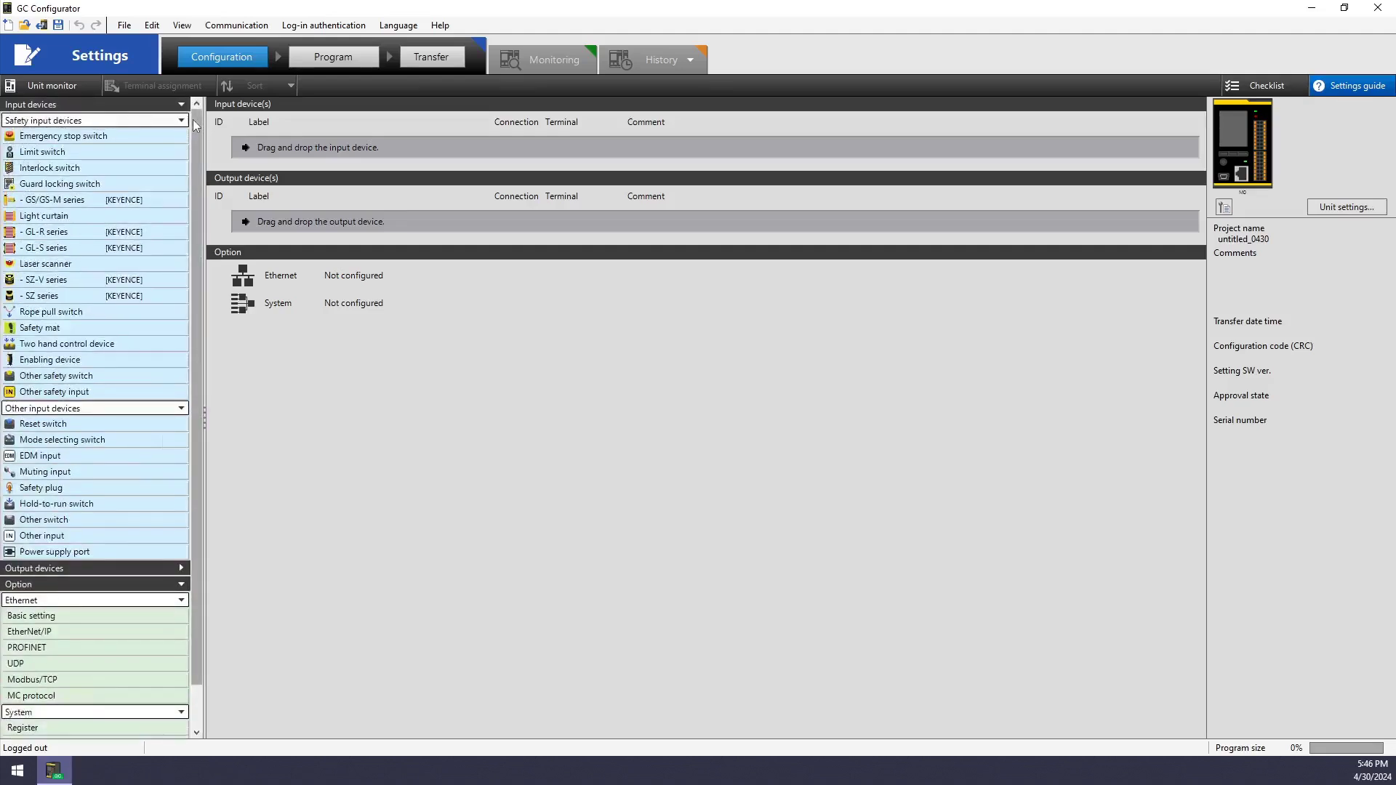
Add emergency stop switch, reset switch and GL-R series light curtain input devices
{"action": "double_click", "coordinate": [131, 138]}
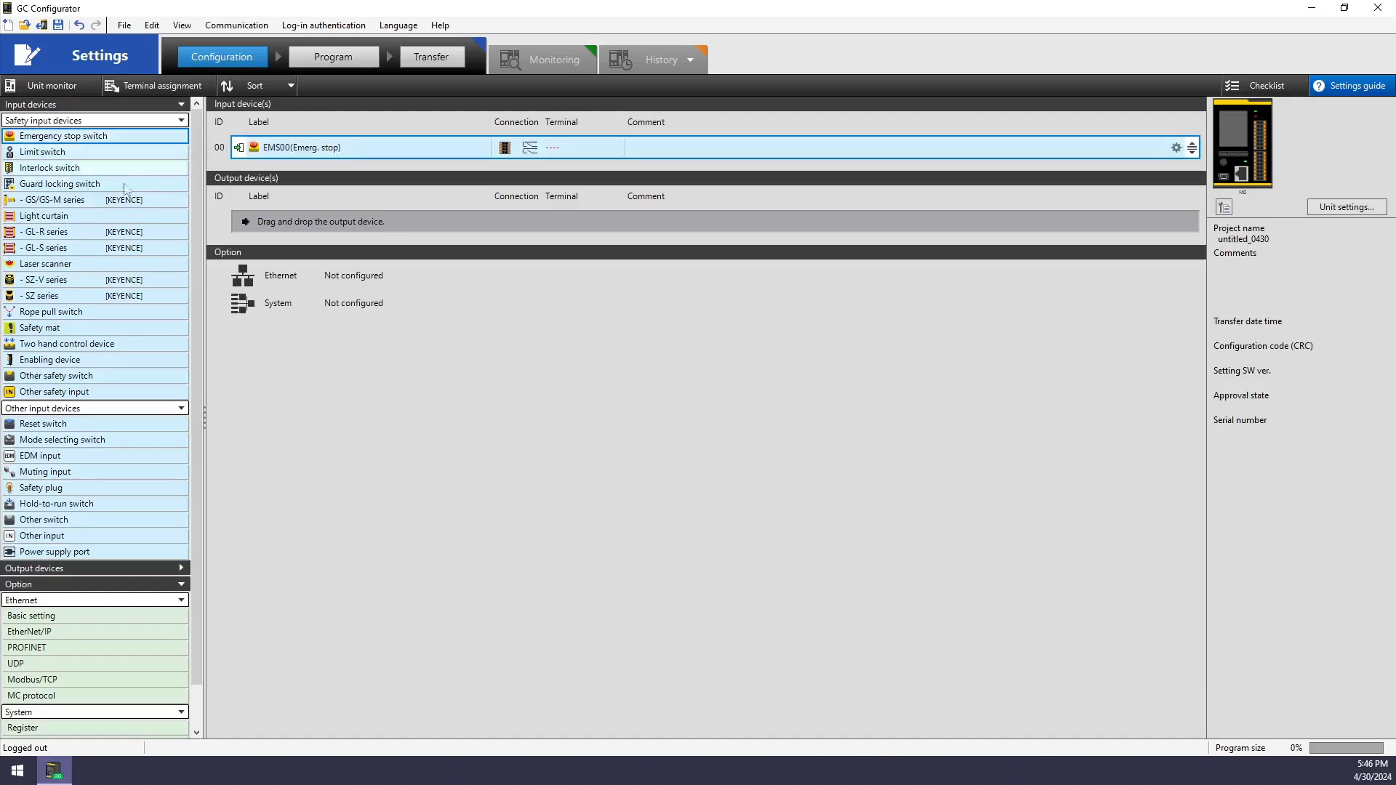
{"action": "double_click", "coordinate": [81, 425]}
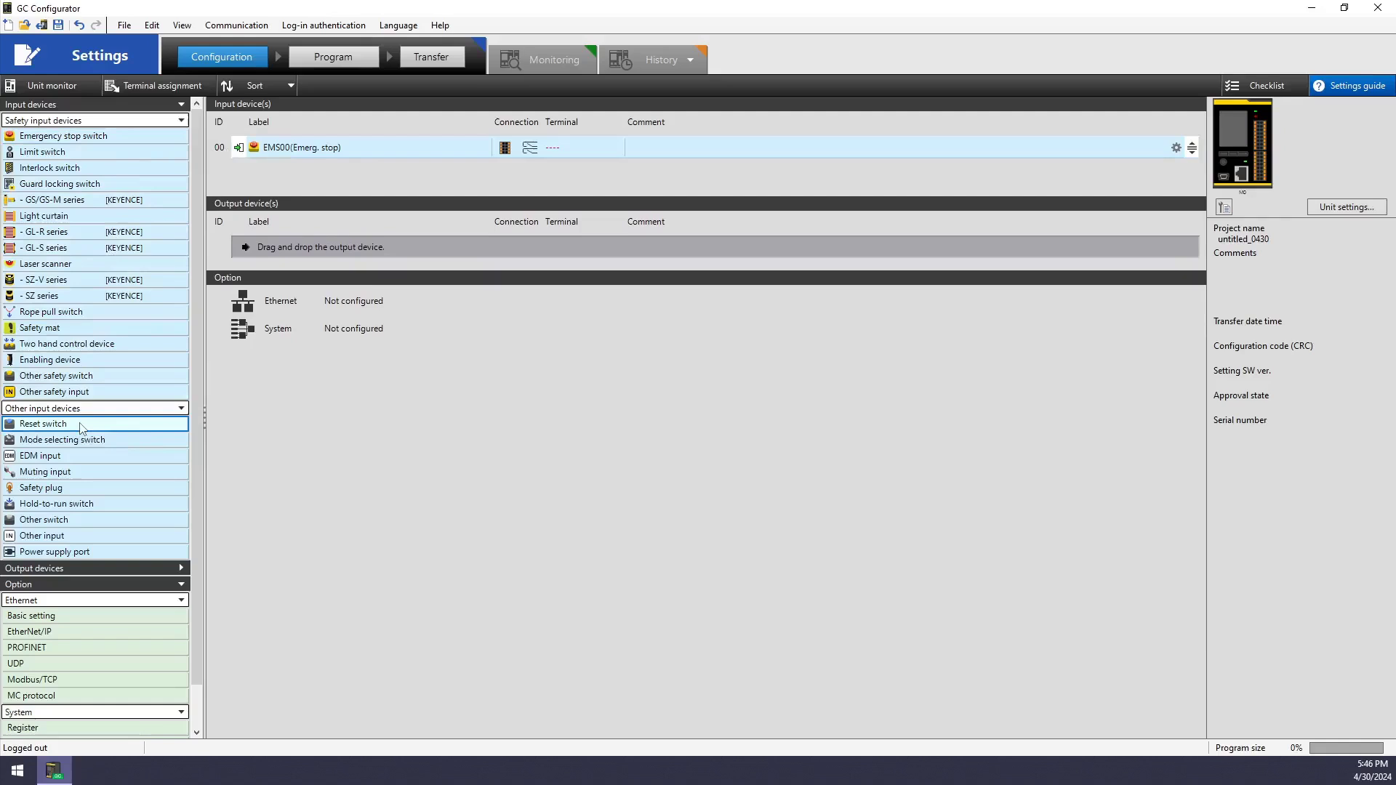
{"action": "left_click", "coordinate": [62, 237]}
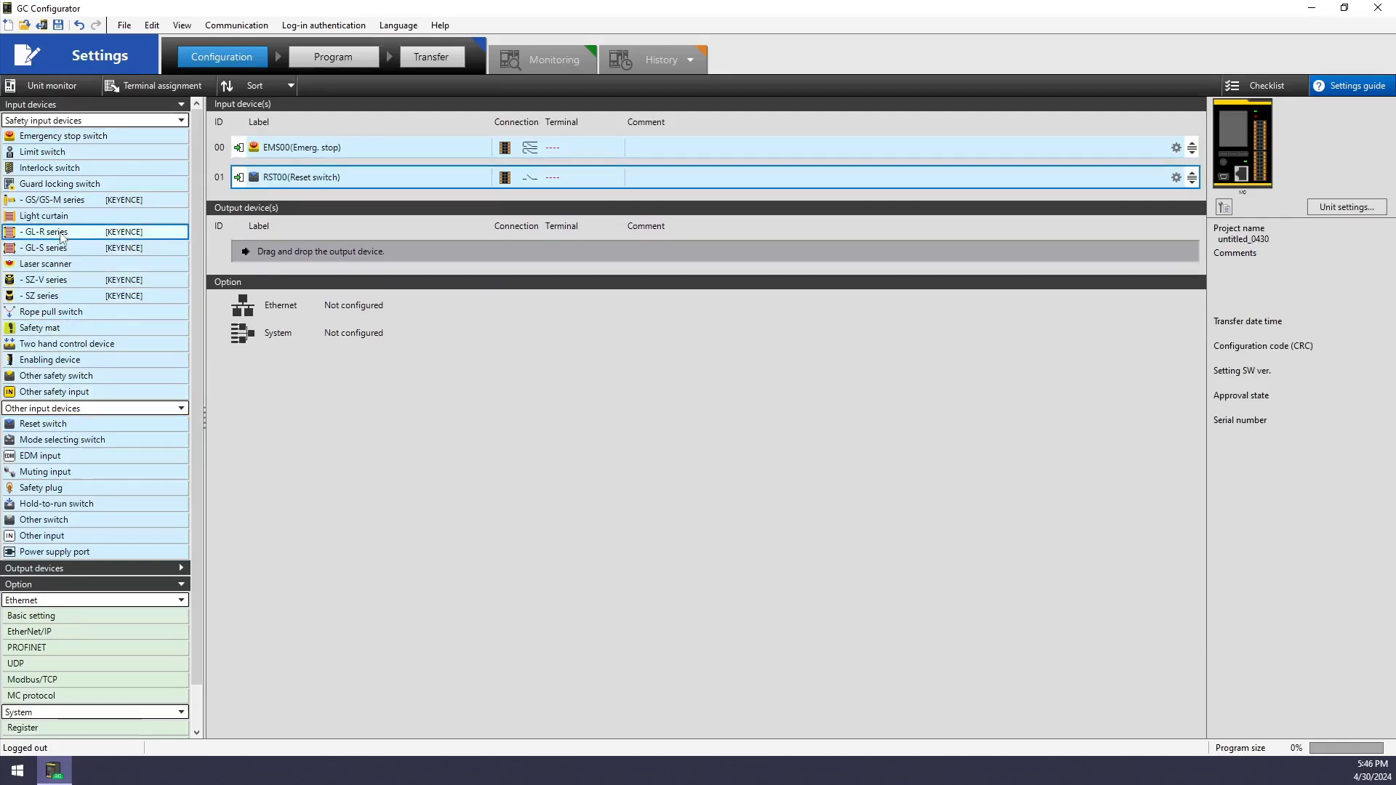
{"action": "double_click", "coordinate": [62, 237]}
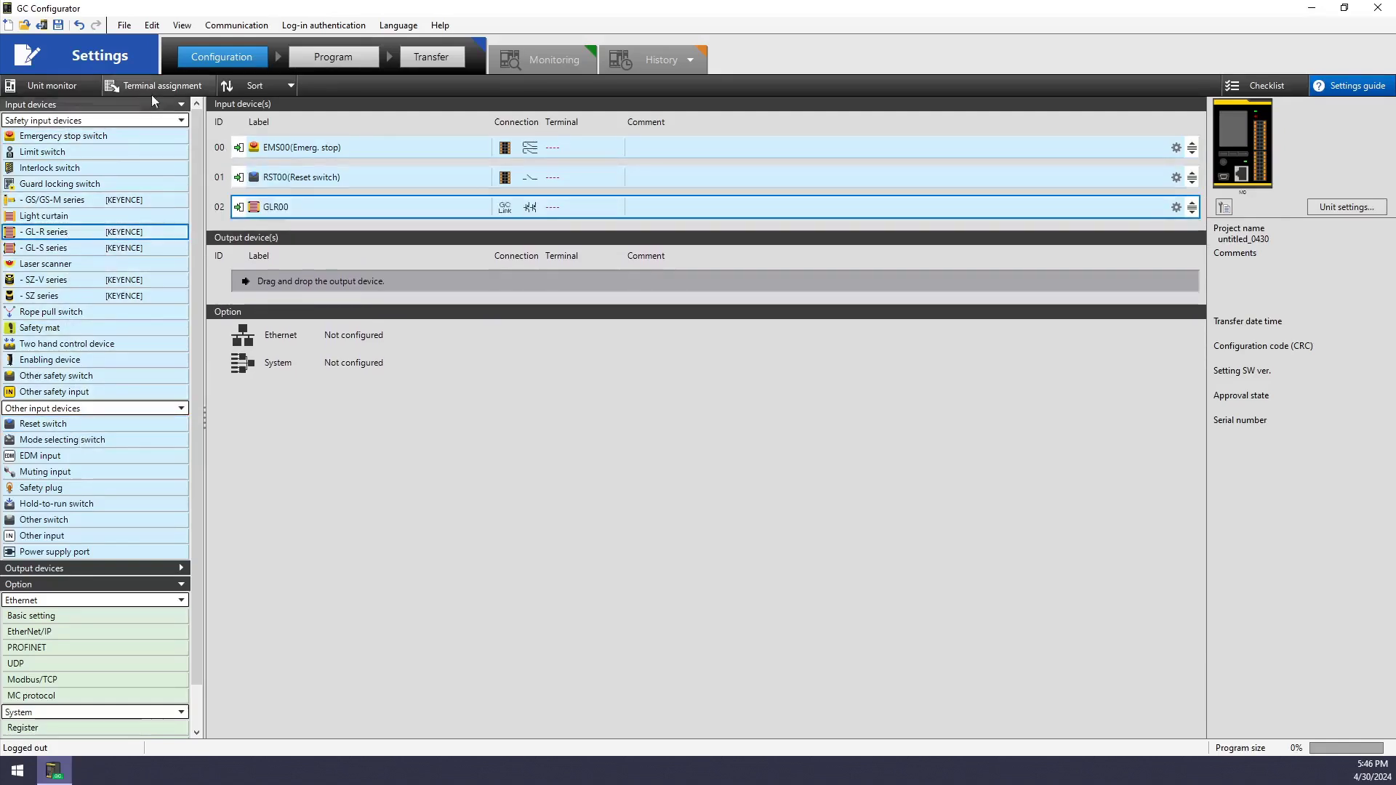
Add the S-OUT A safety output and AUX-OUT A auxiliary output
{"action": "left_click", "coordinate": [181, 104]}
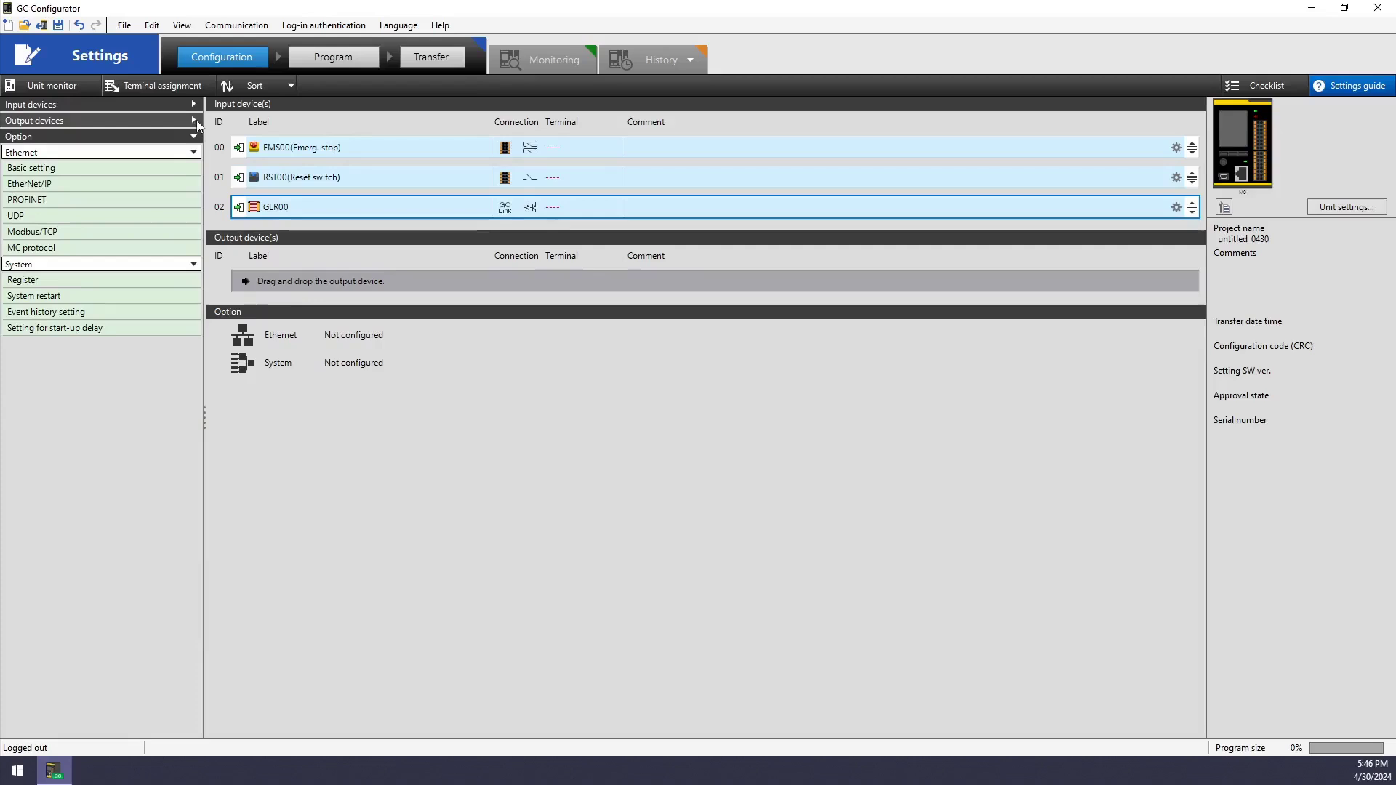
{"action": "left_click", "coordinate": [195, 120]}
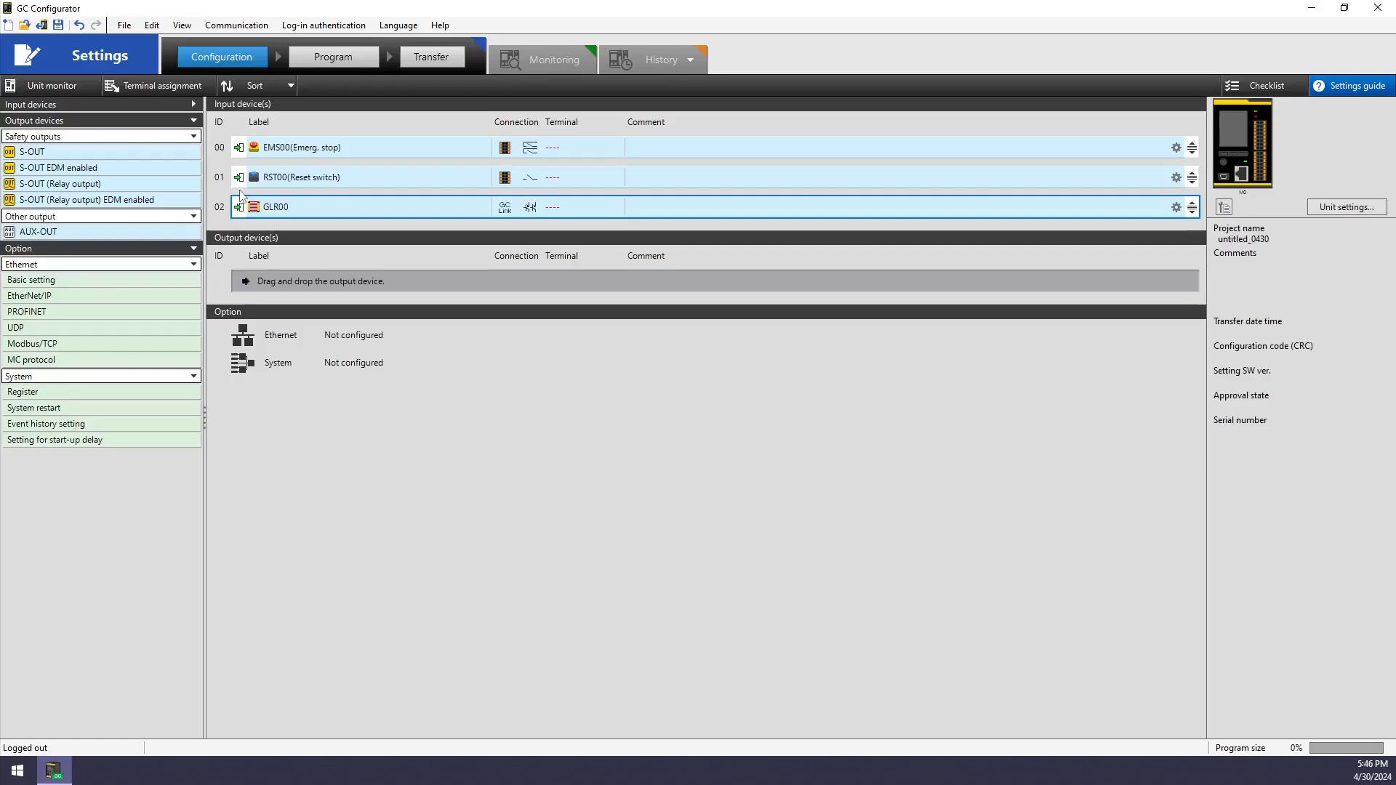
{"action": "double_click", "coordinate": [79, 155]}
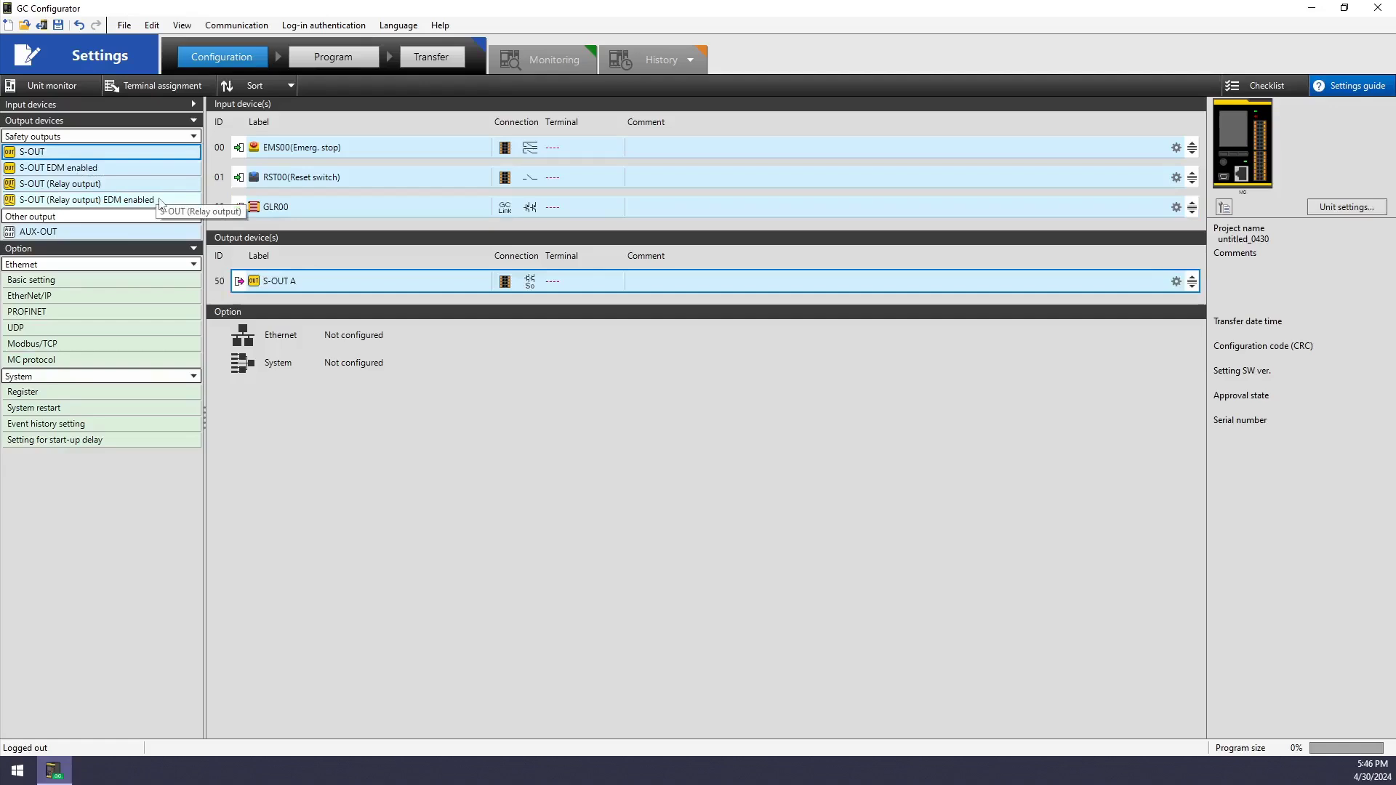
{"action": "left_click", "coordinate": [92, 237]}
{"action": "double_click", "coordinate": [92, 234]}
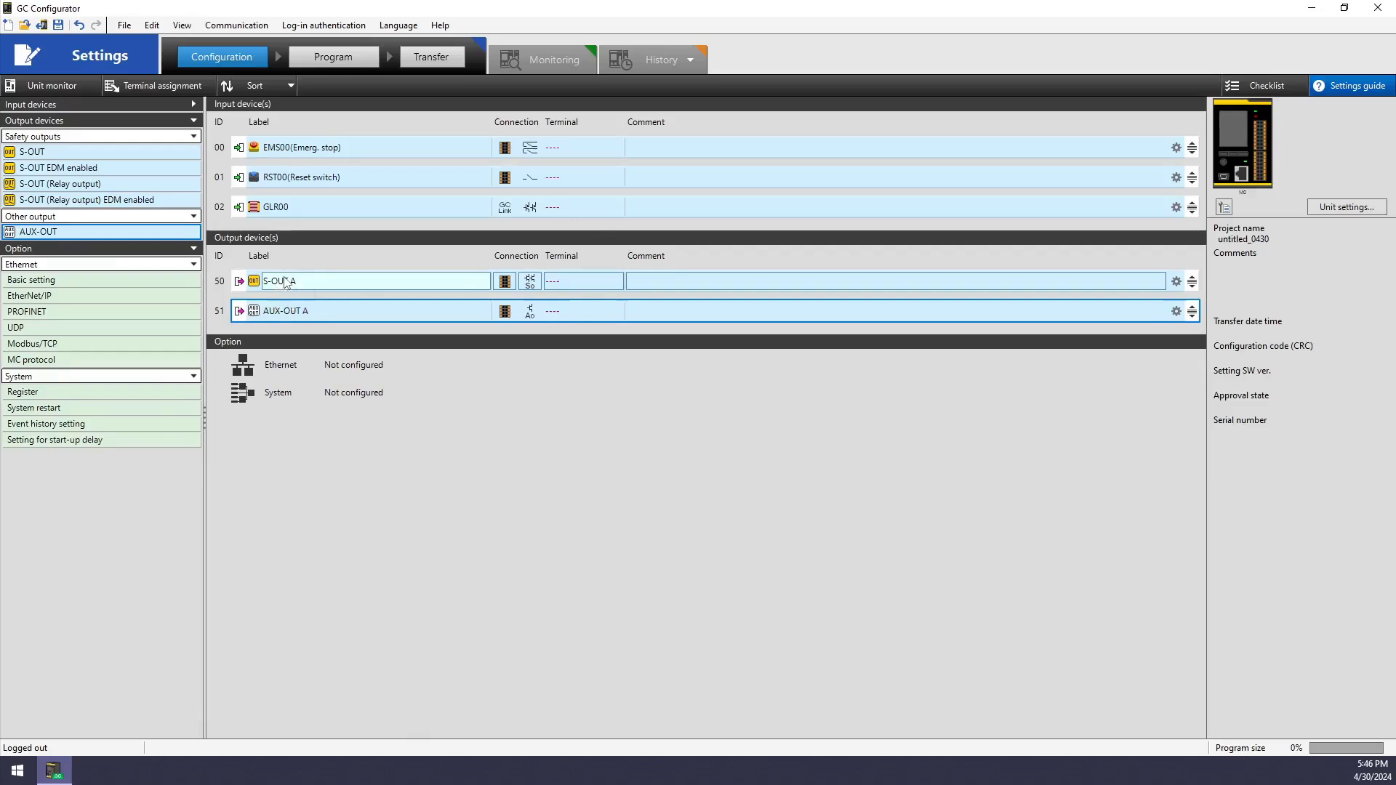
Rename the input devices to E-Stop, Reset and GI-R12H
{"action": "double_click", "coordinate": [316, 147]}
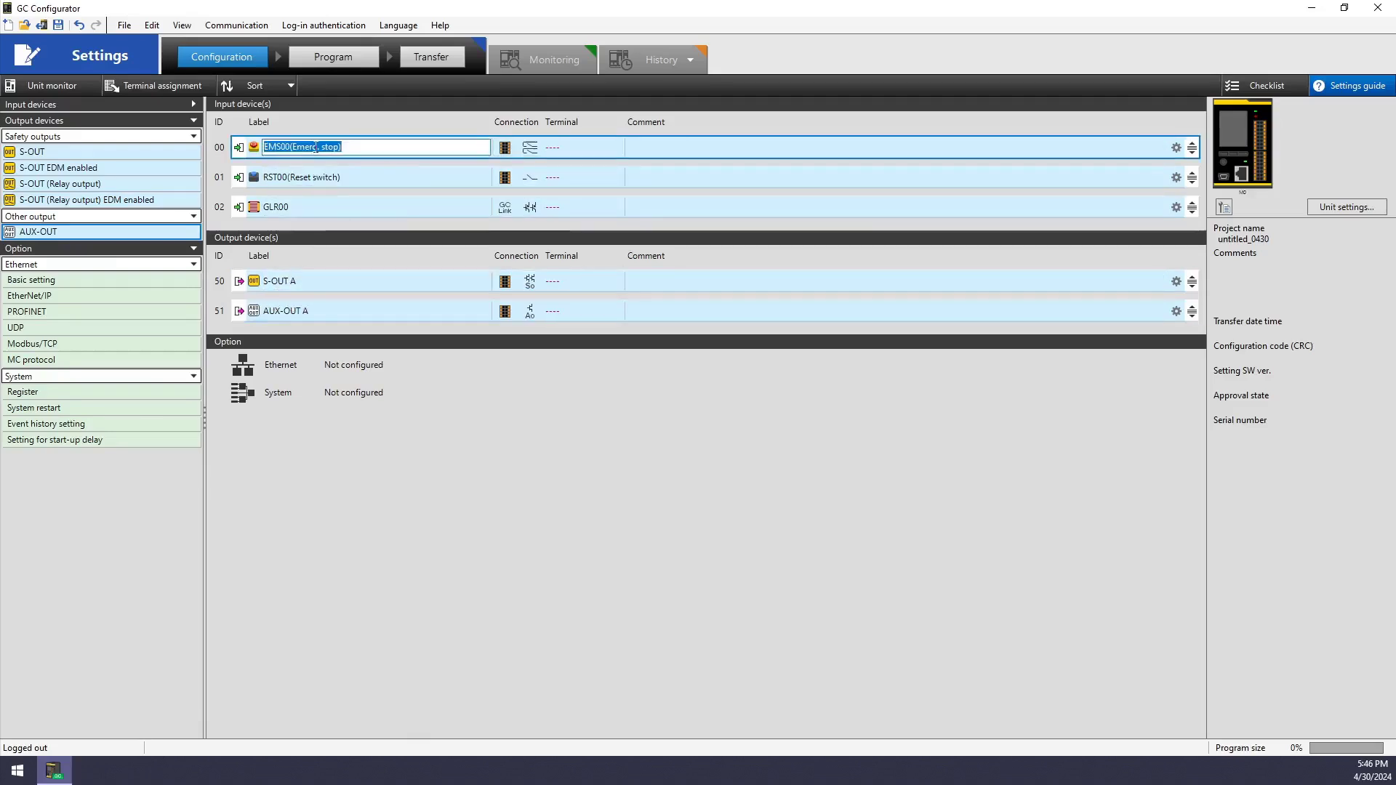
{"action": "type", "text": "E-S"}
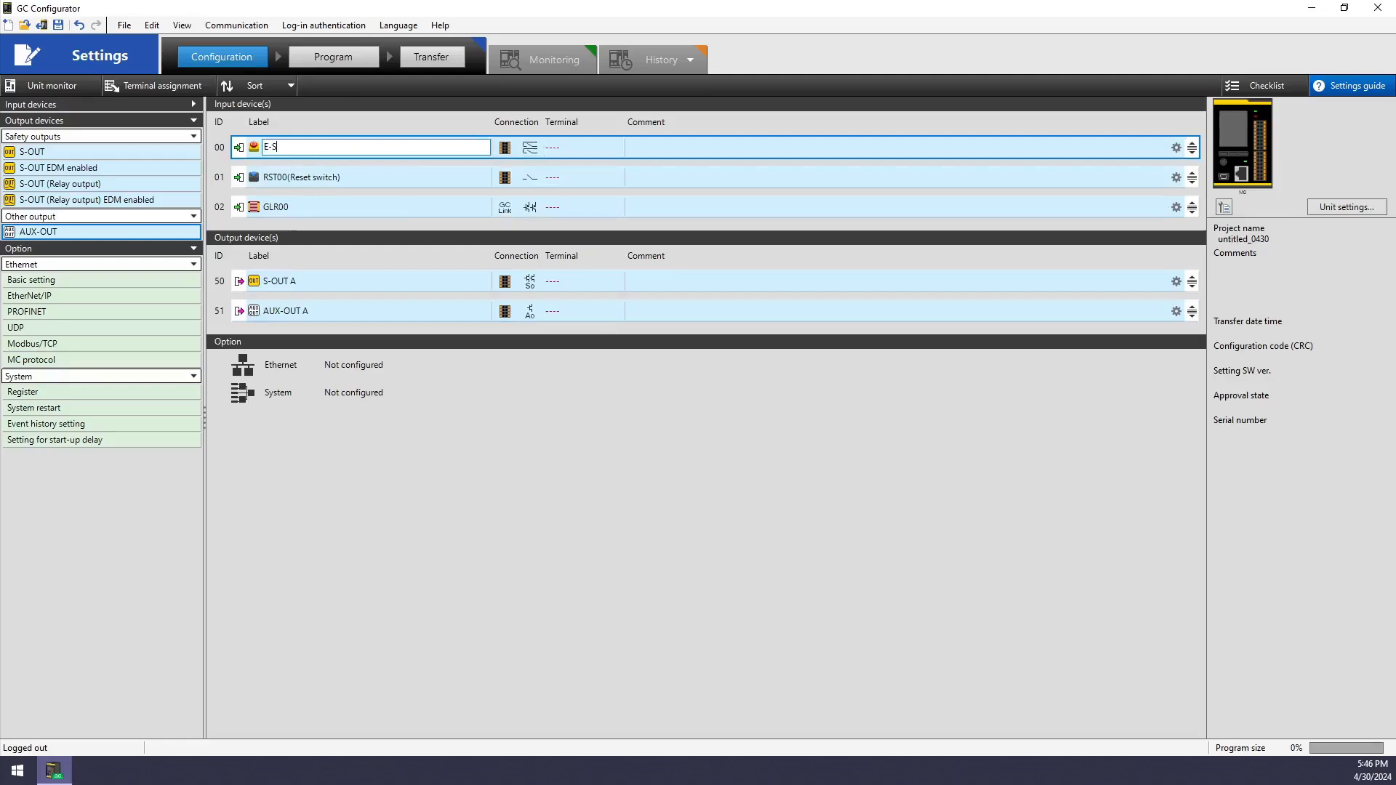
{"action": "type", "text": "top"}
{"action": "double_click", "coordinate": [312, 178]}
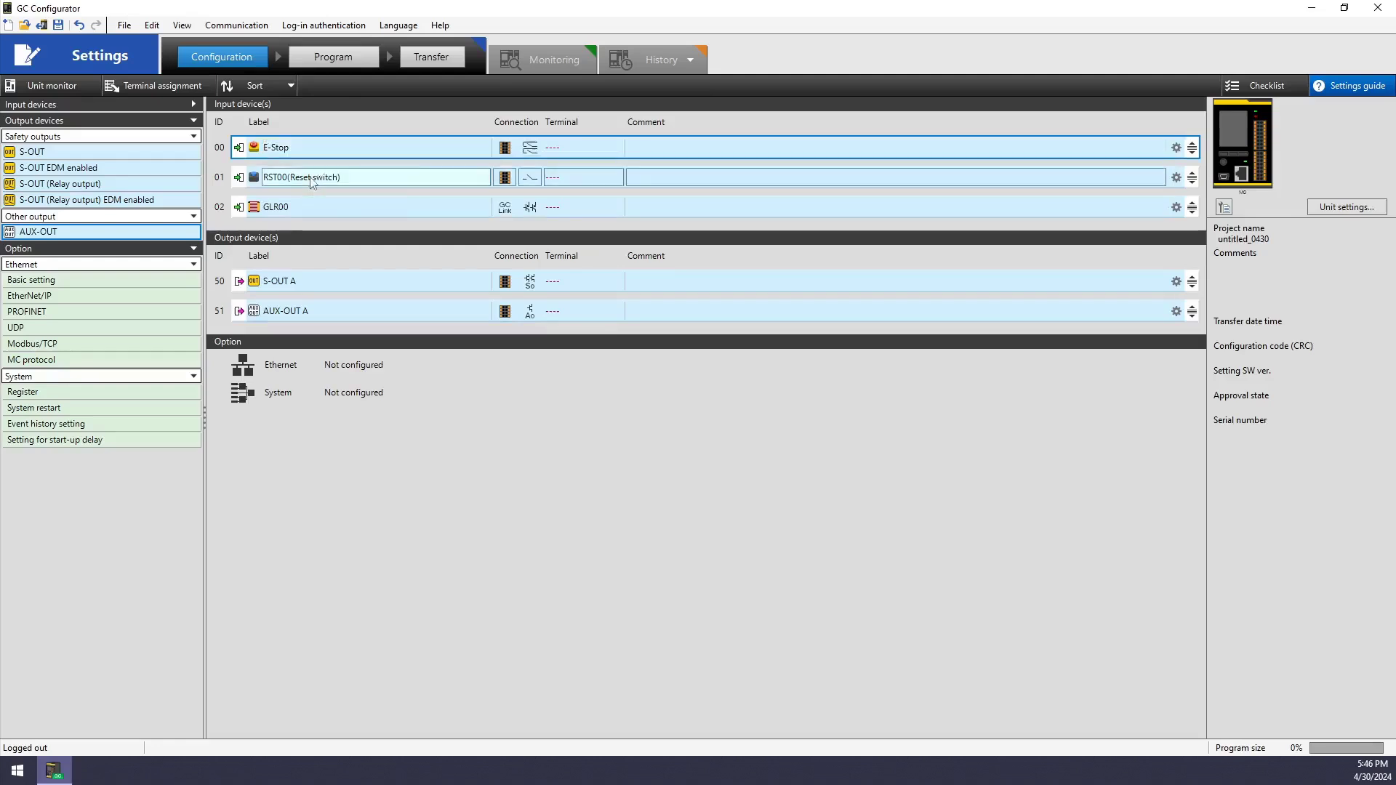
{"action": "type", "text": "R"}
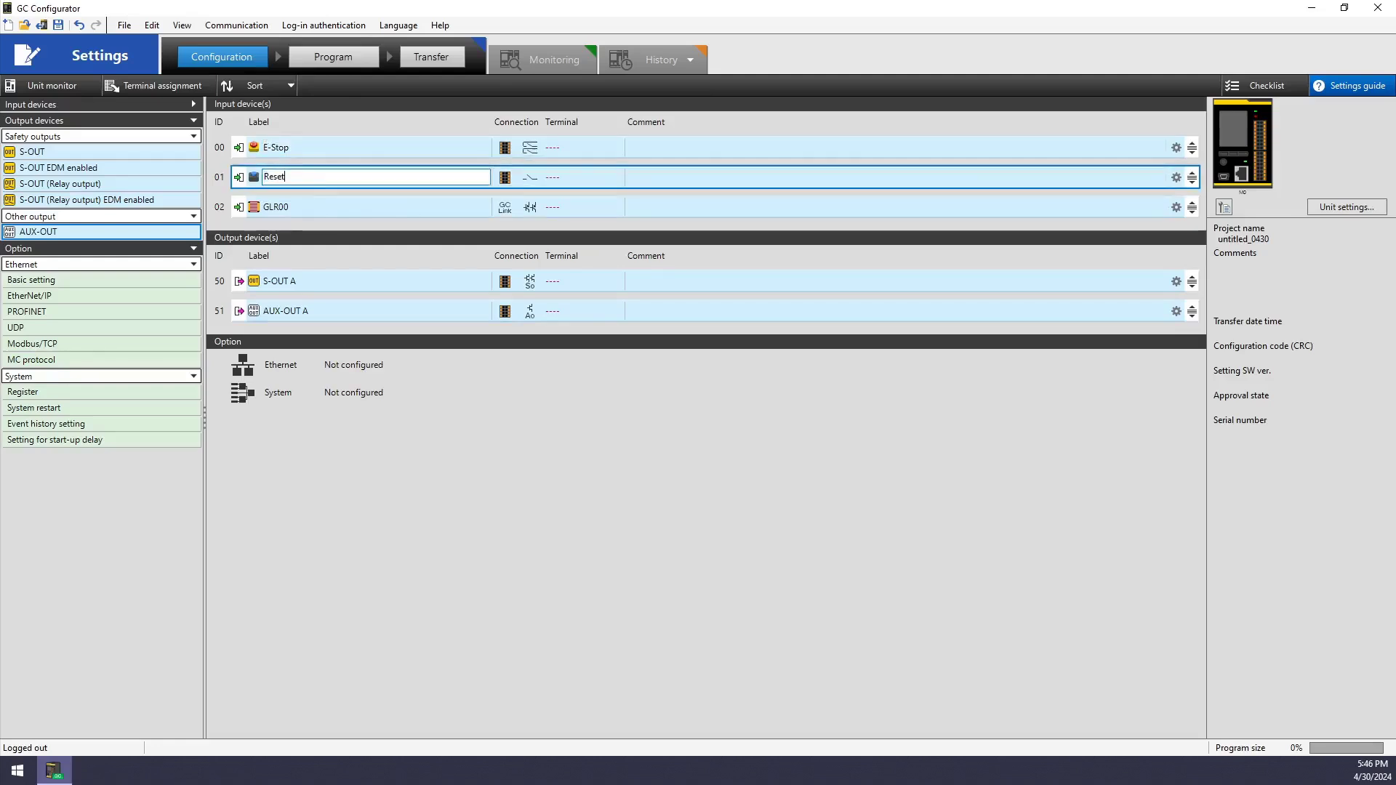
{"action": "type", "text": "eset"}
{"action": "key", "text": "Return"}
{"action": "double_click", "coordinate": [303, 207]}
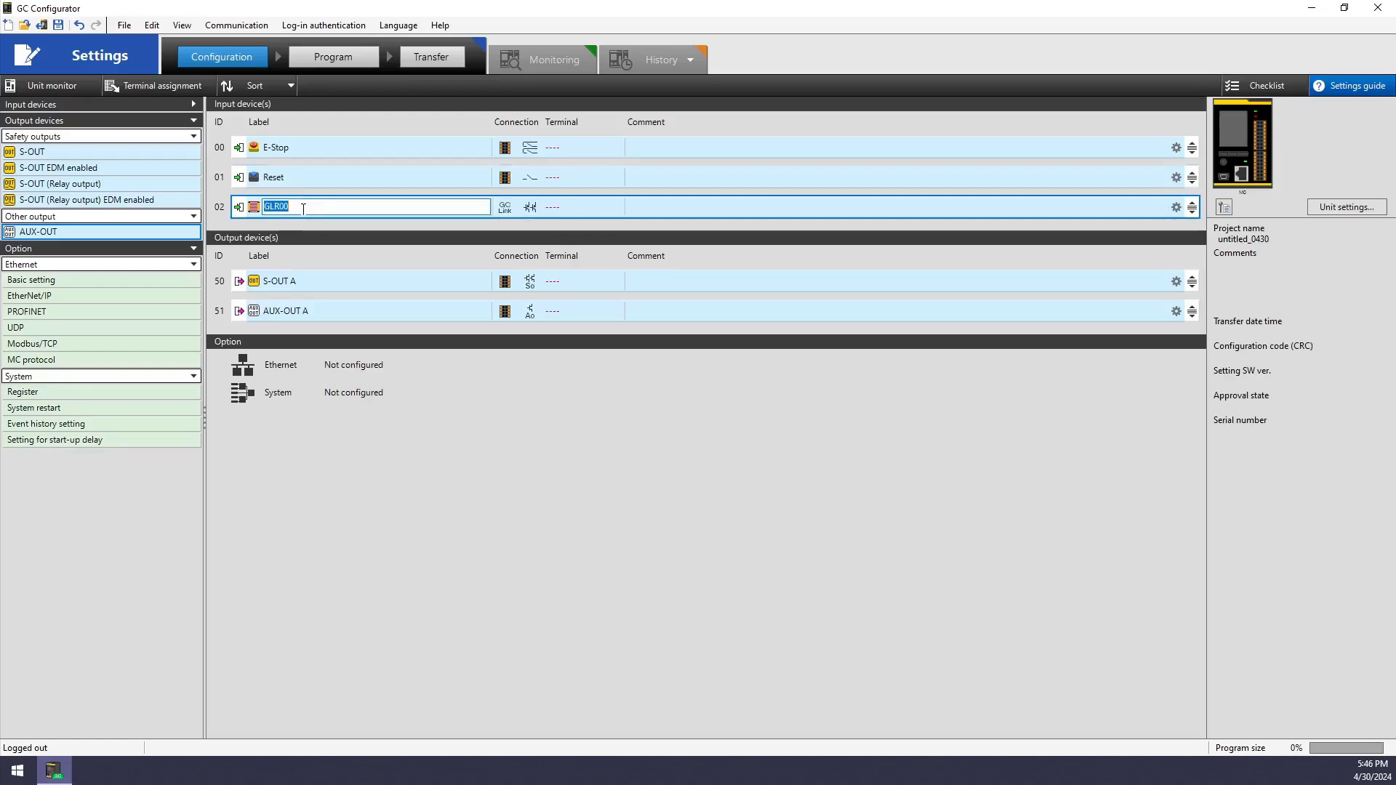
{"action": "type", "text": "Gl-R12H"}
{"action": "key", "text": "Return"}
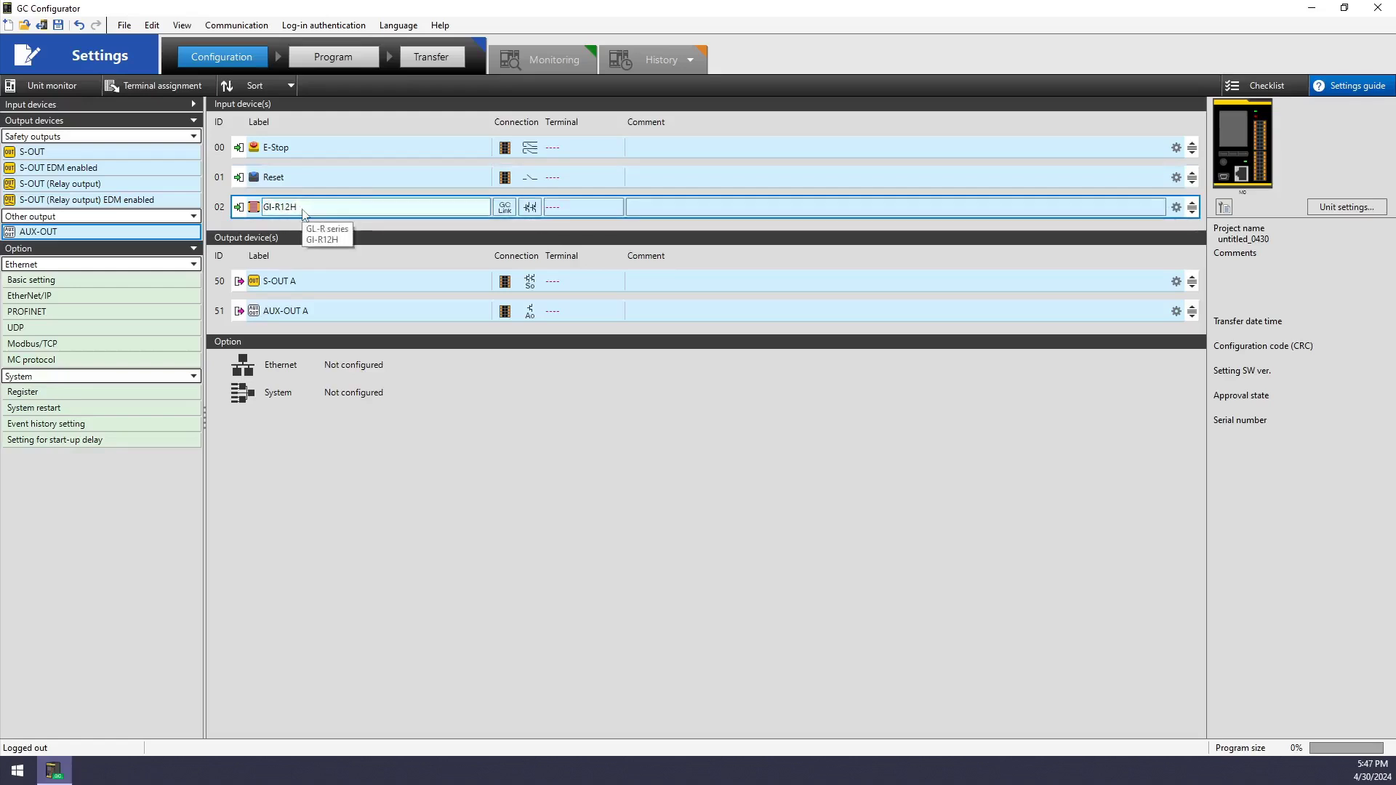
Rename the outputs to Relay Control and Reset Required
{"action": "double_click", "coordinate": [291, 282]}
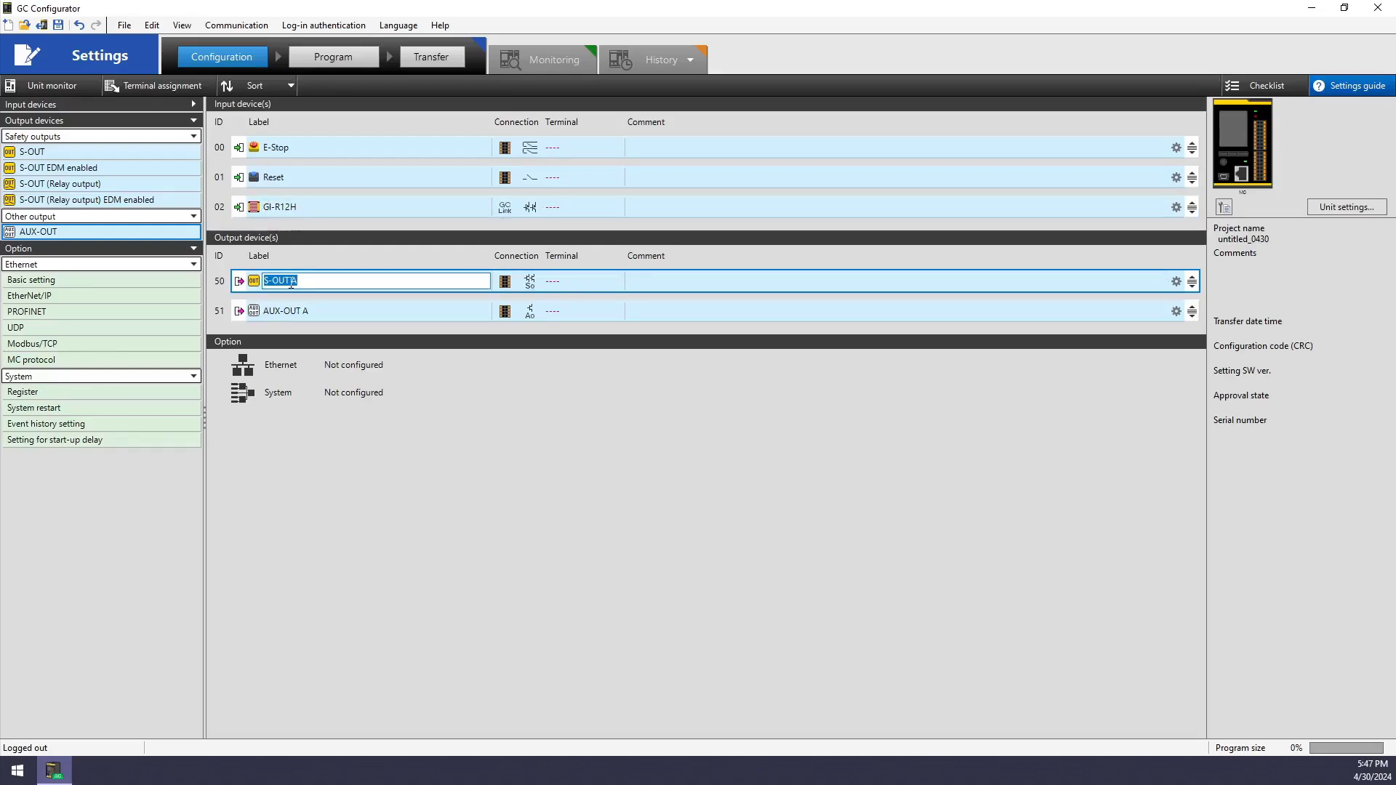
{"action": "type", "text": "C"}
{"action": "type", "text": "Relay"}
{"action": "left_click", "coordinate": [285, 310]}
{"action": "type", "text": "Re"}
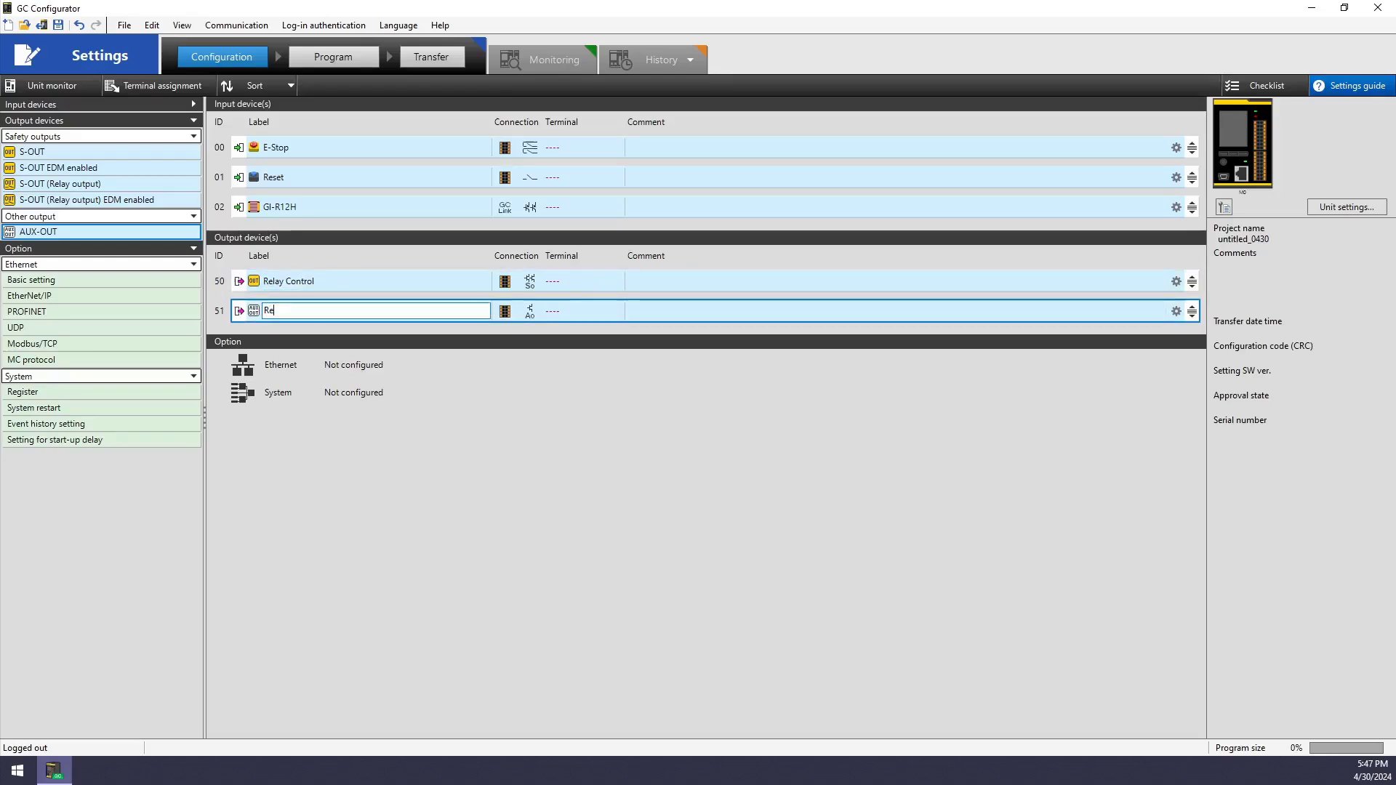
{"action": "type", "text": "set Required"}
{"action": "key", "text": "Return"}
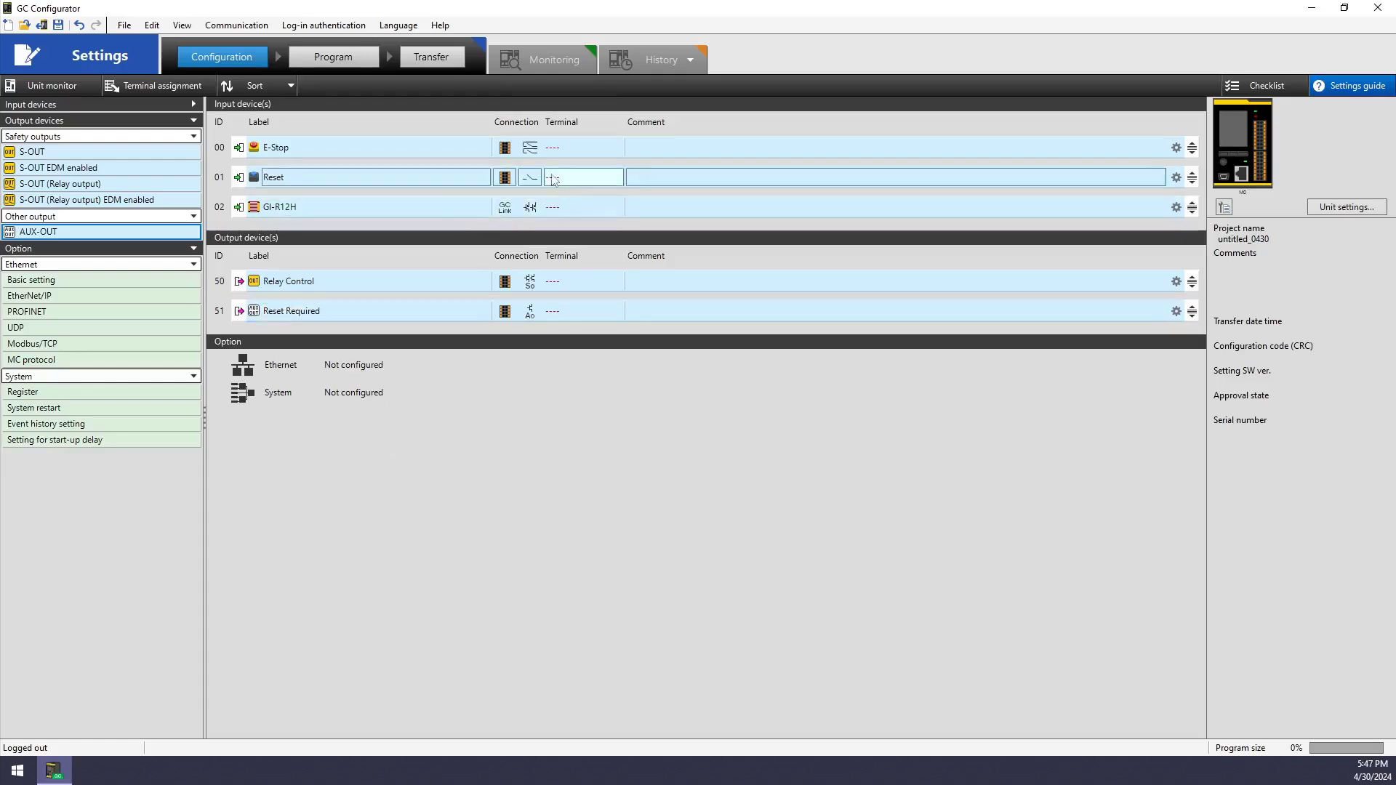
{"action": "left_click", "coordinate": [506, 149]}
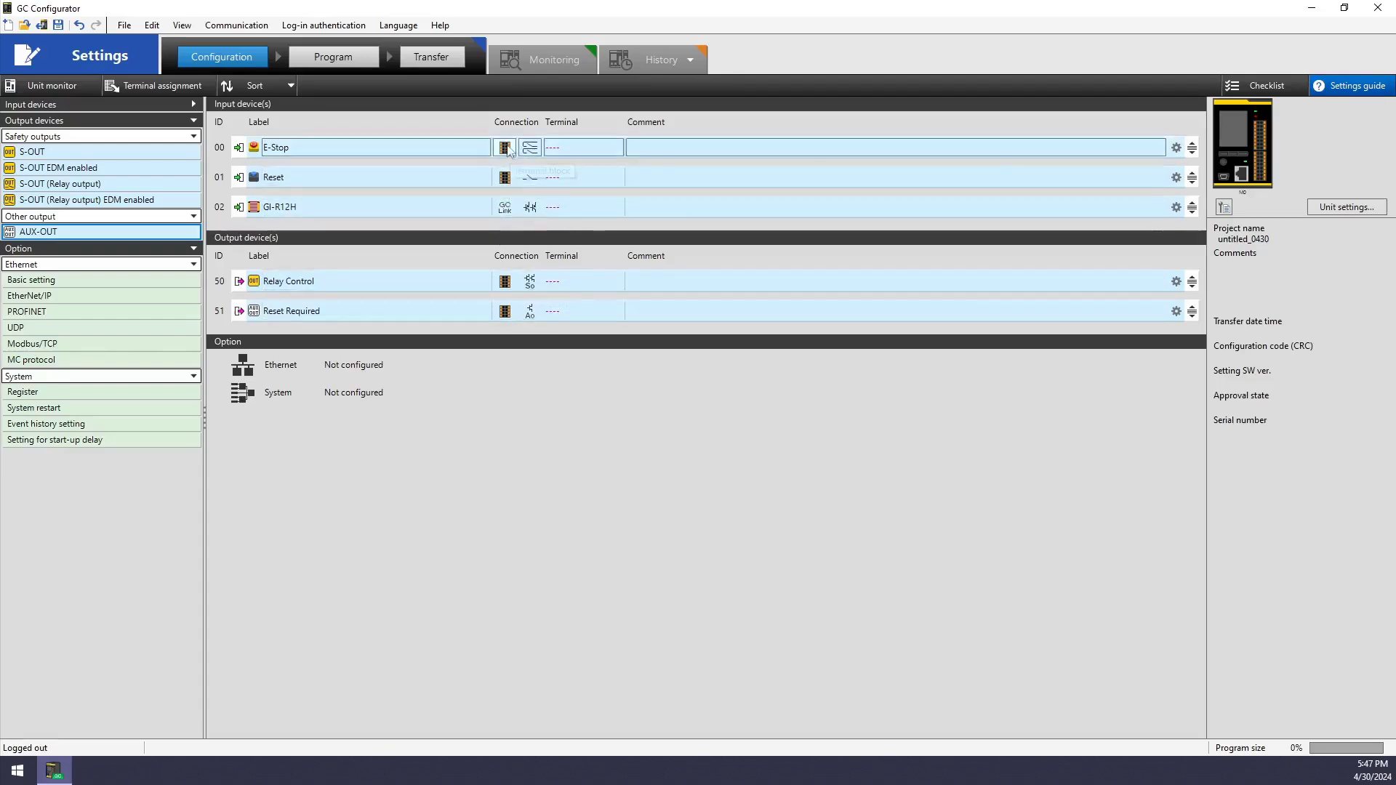
{"action": "left_click", "coordinate": [504, 147]}
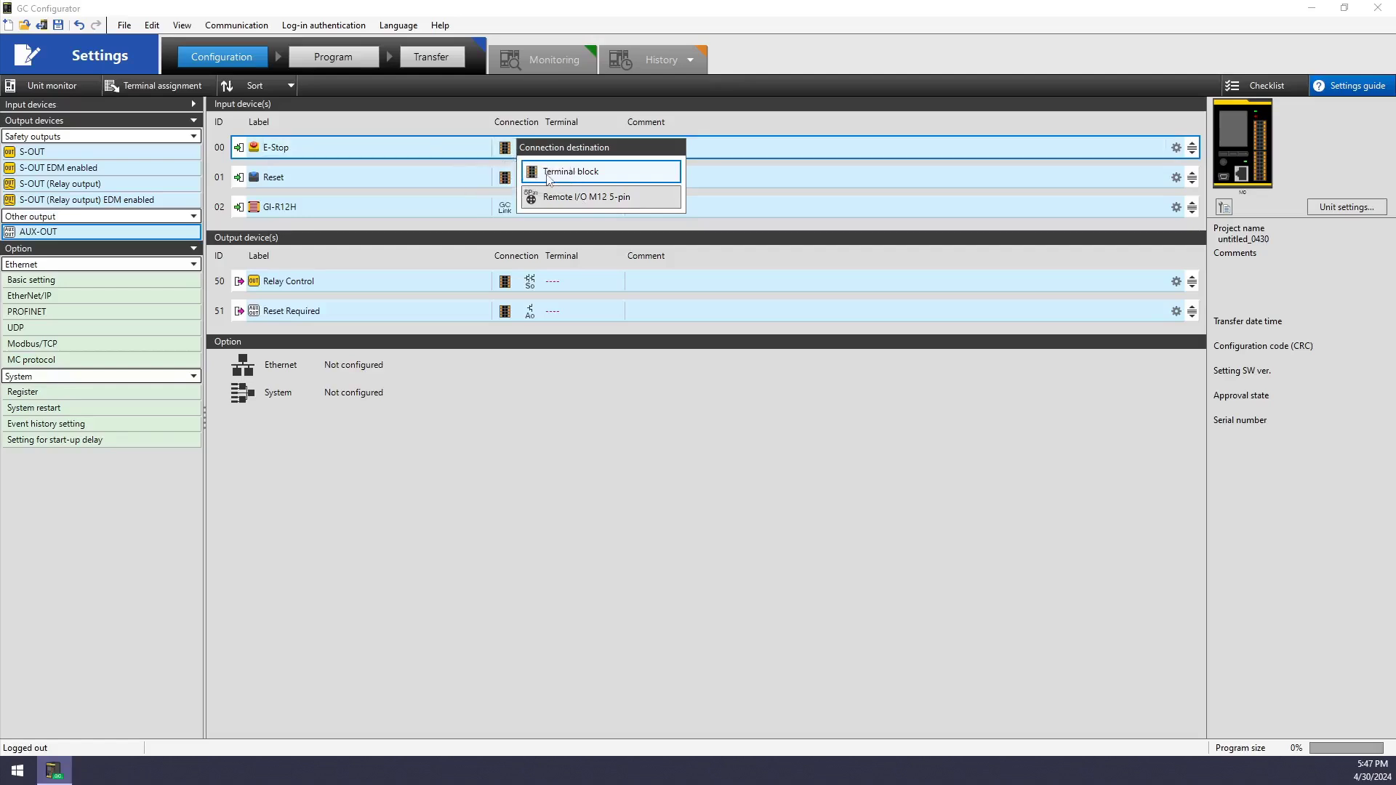
{"action": "left_click", "coordinate": [512, 209]}
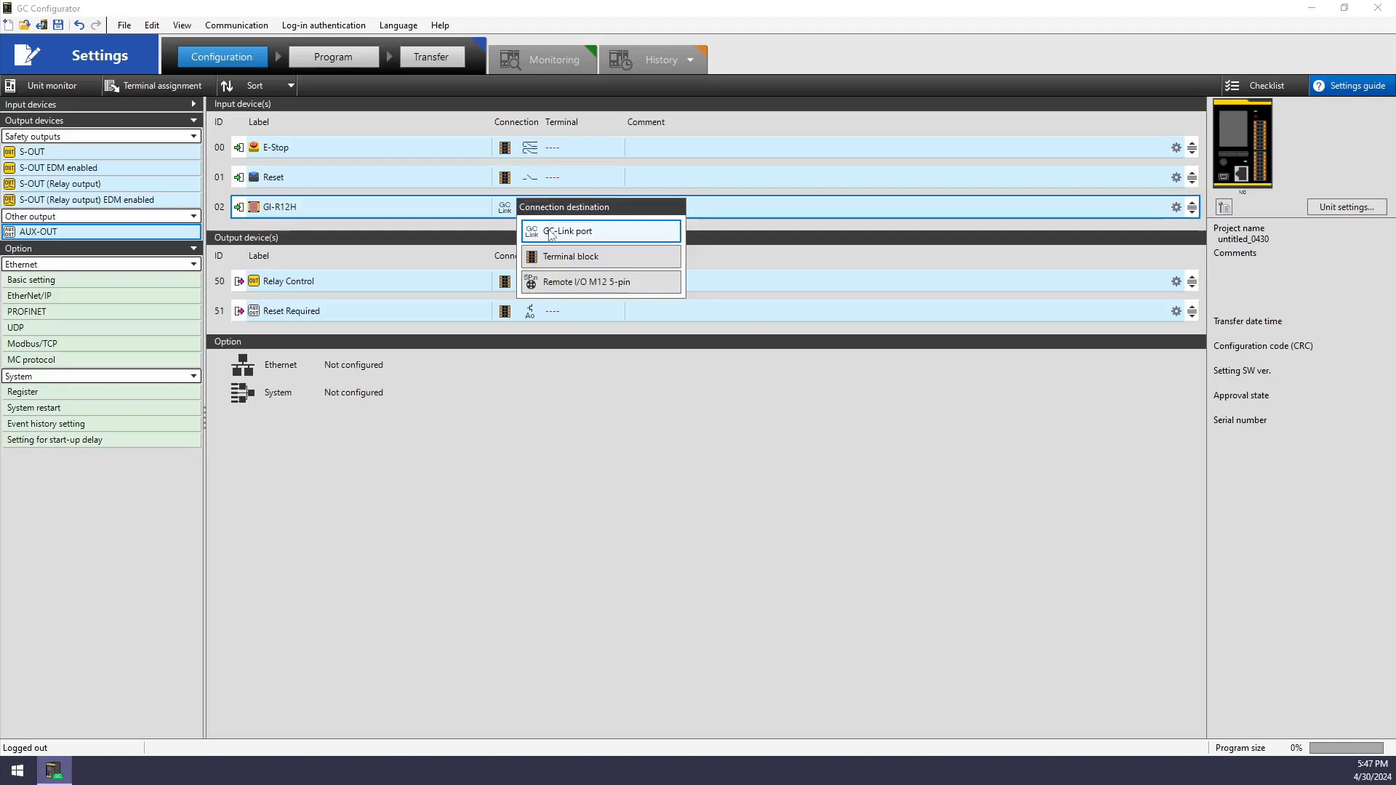
{"action": "left_click", "coordinate": [551, 230]}
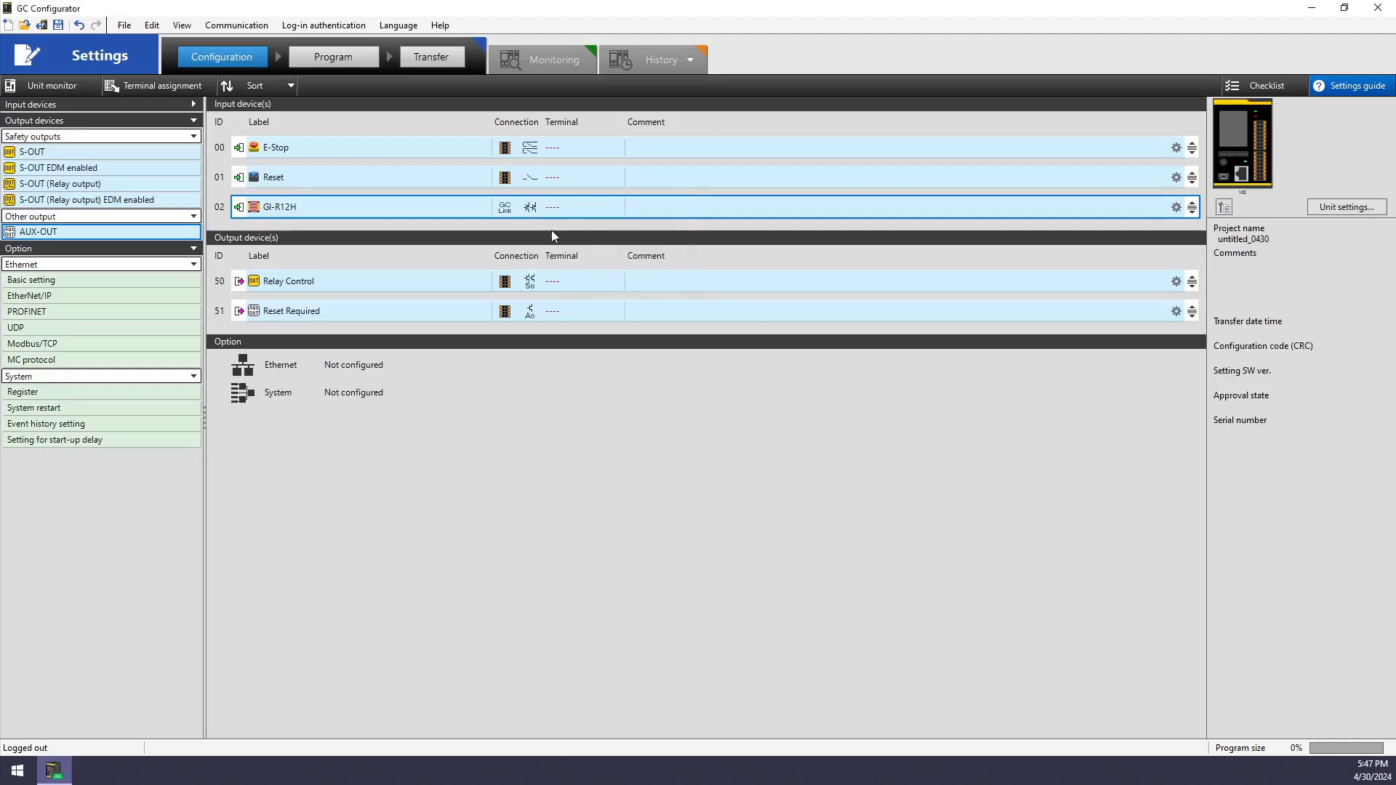
{"action": "left_click", "coordinate": [556, 149]}
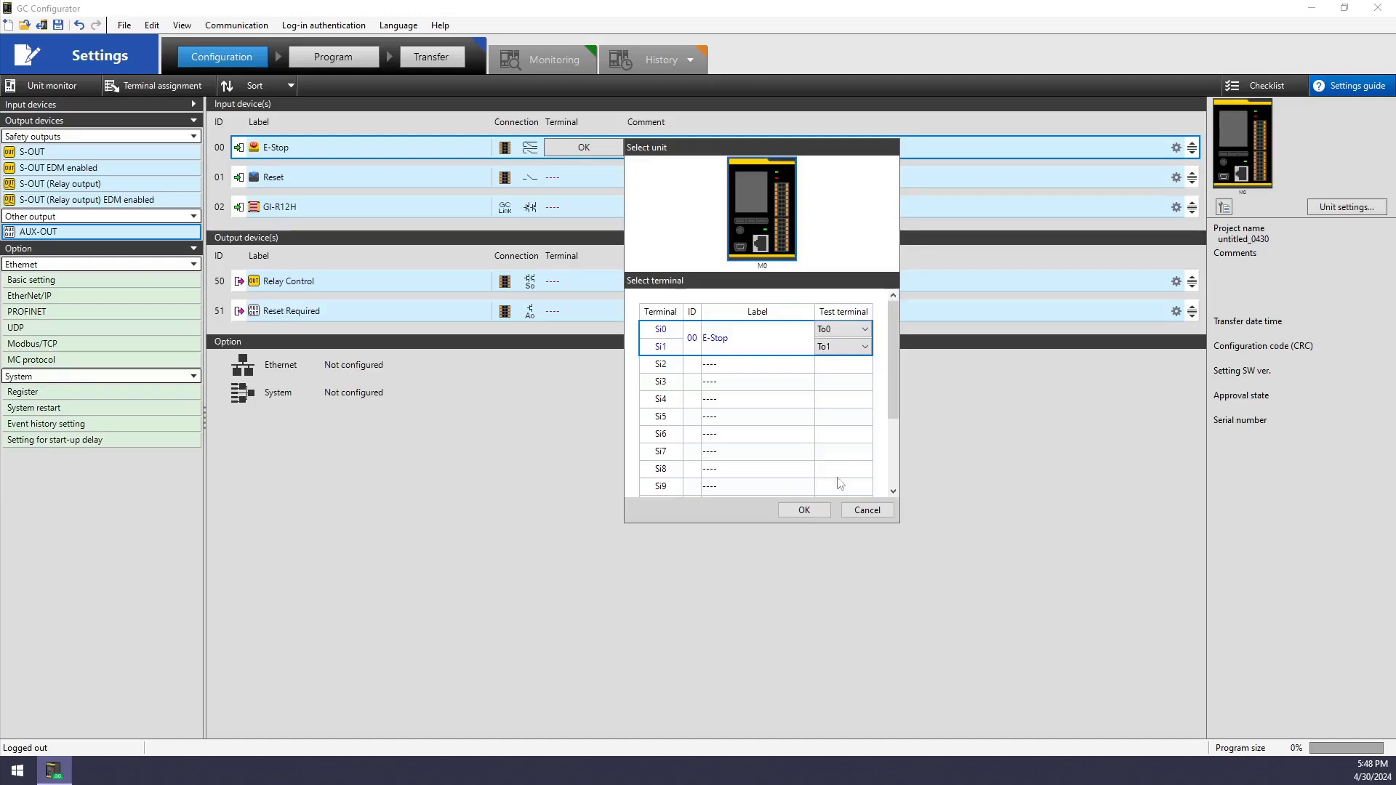
{"action": "left_click", "coordinate": [867, 511]}
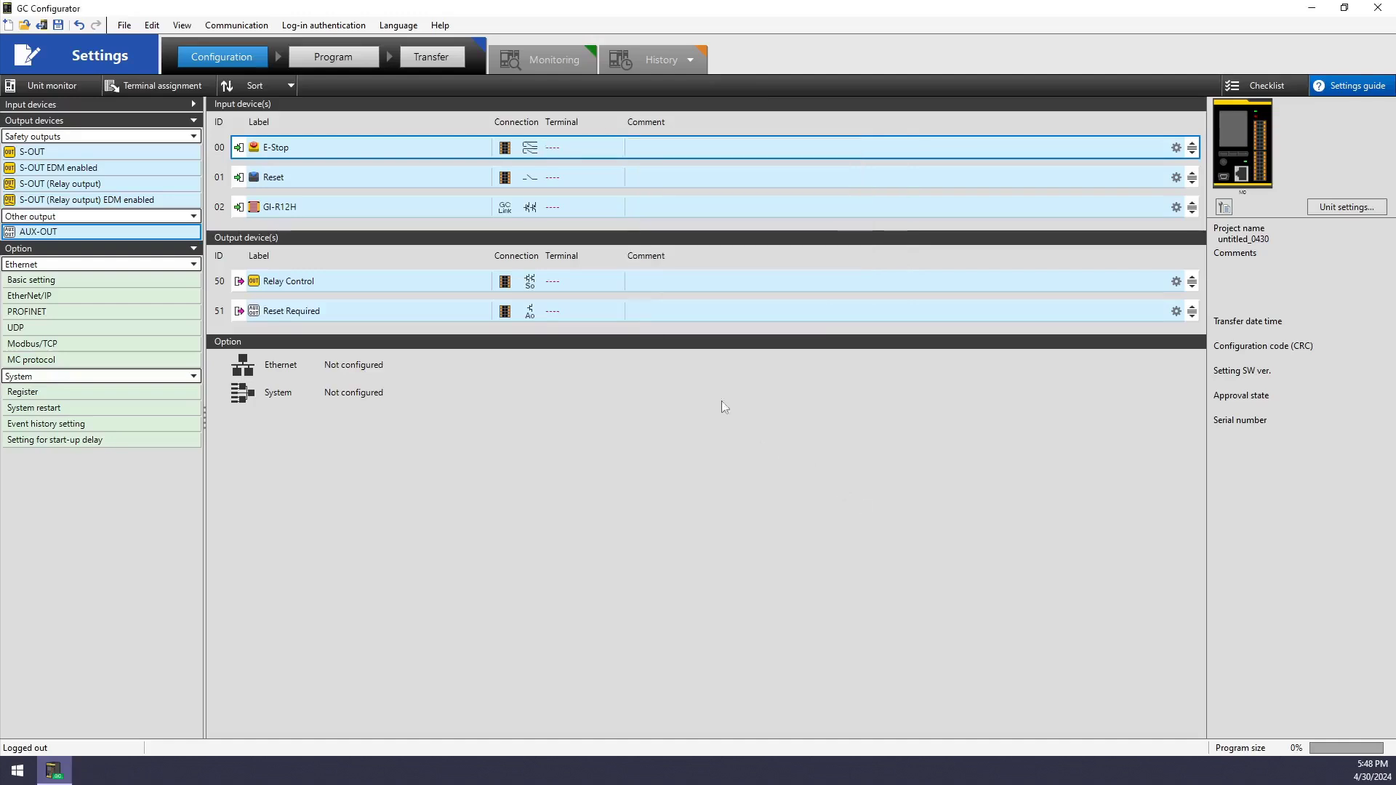
Auto-assign terminals to all devices and keep E-Stop as 2 inputs 2 test outputs
{"action": "left_click", "coordinate": [172, 90]}
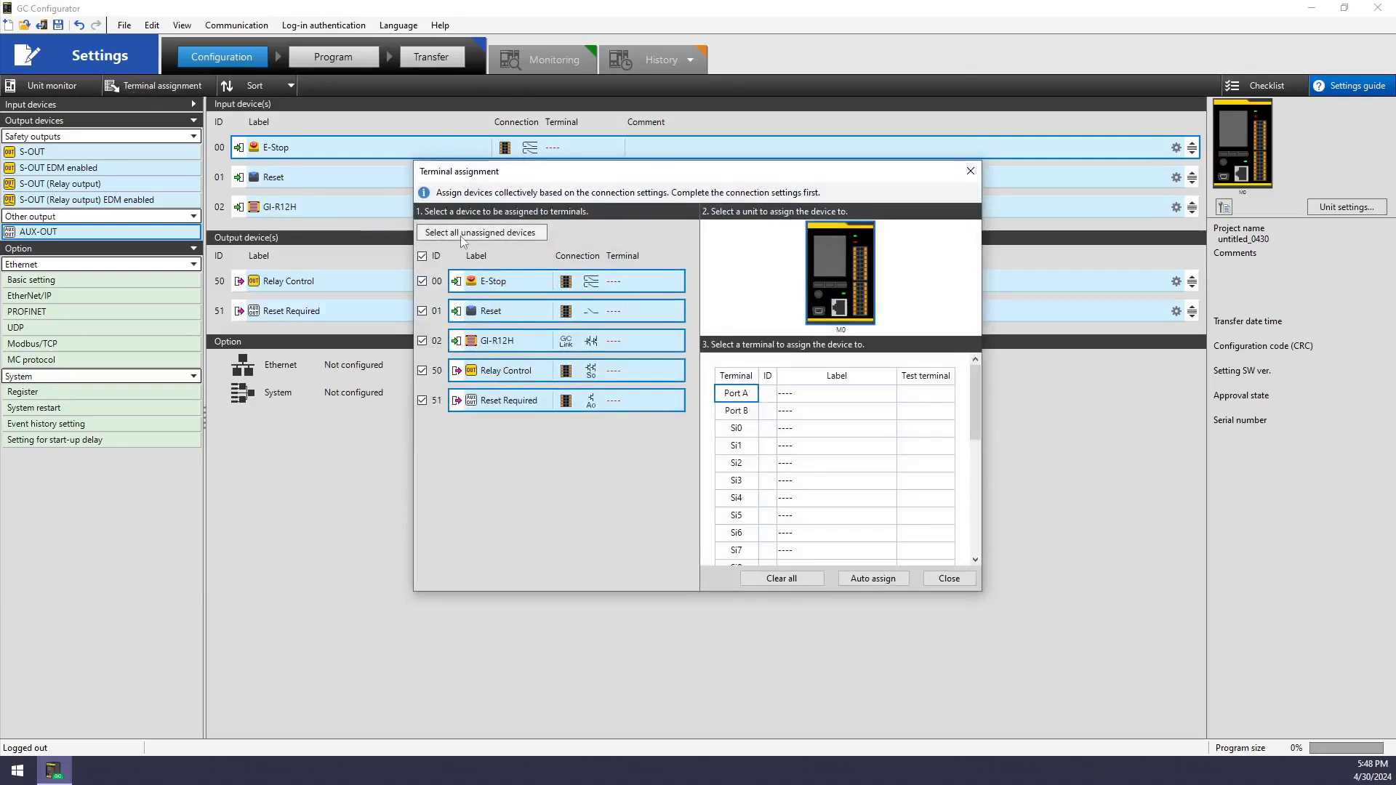
{"action": "left_click", "coordinate": [875, 578]}
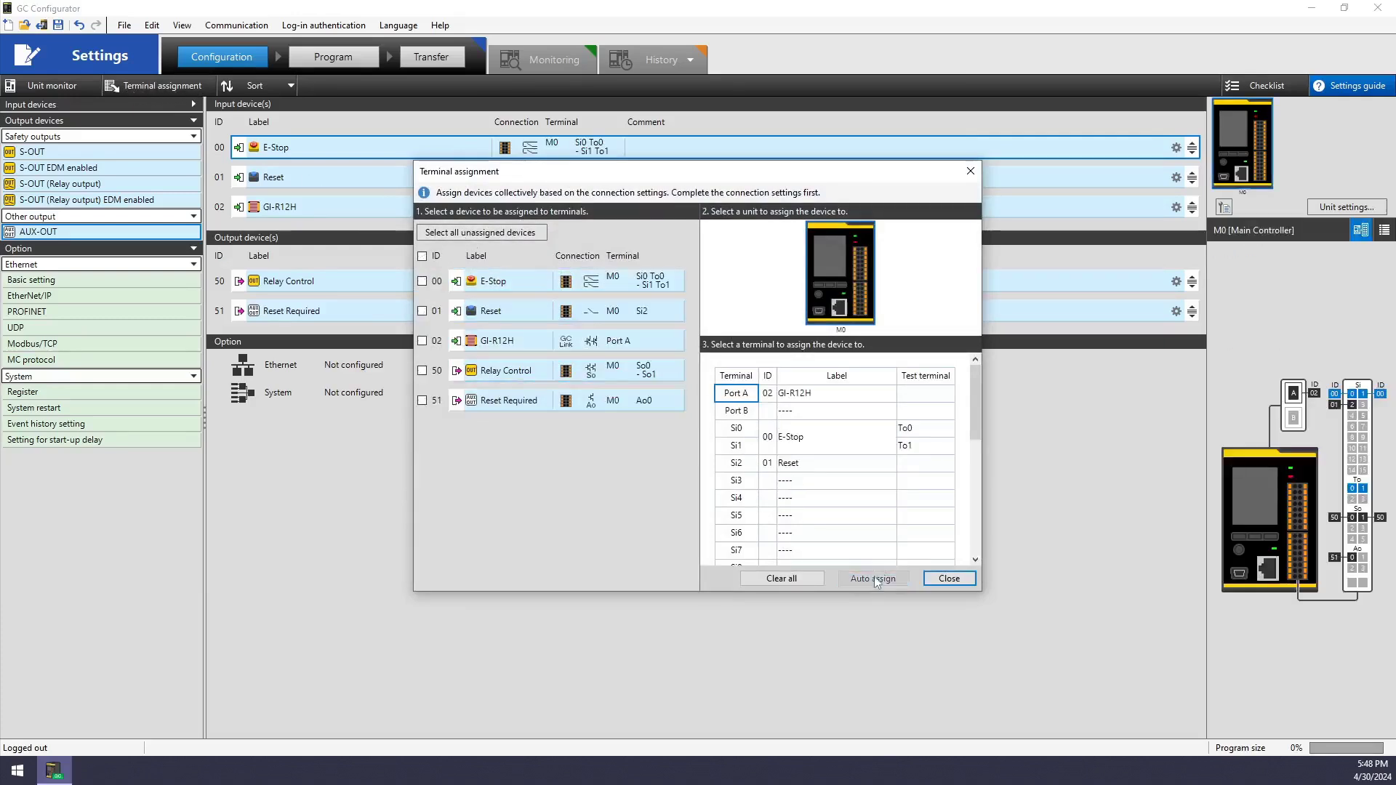
{"action": "left_click", "coordinate": [949, 578]}
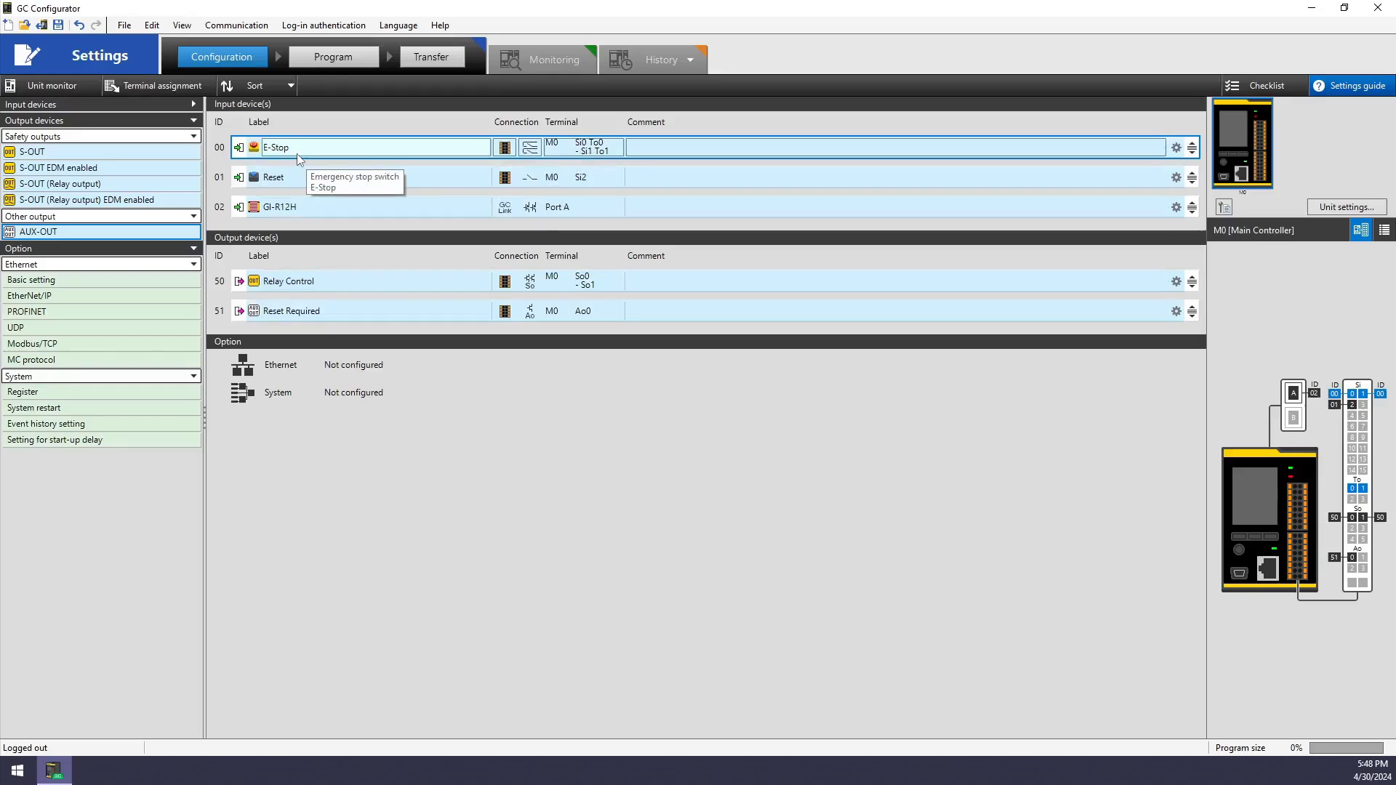
{"action": "left_click", "coordinate": [532, 149]}
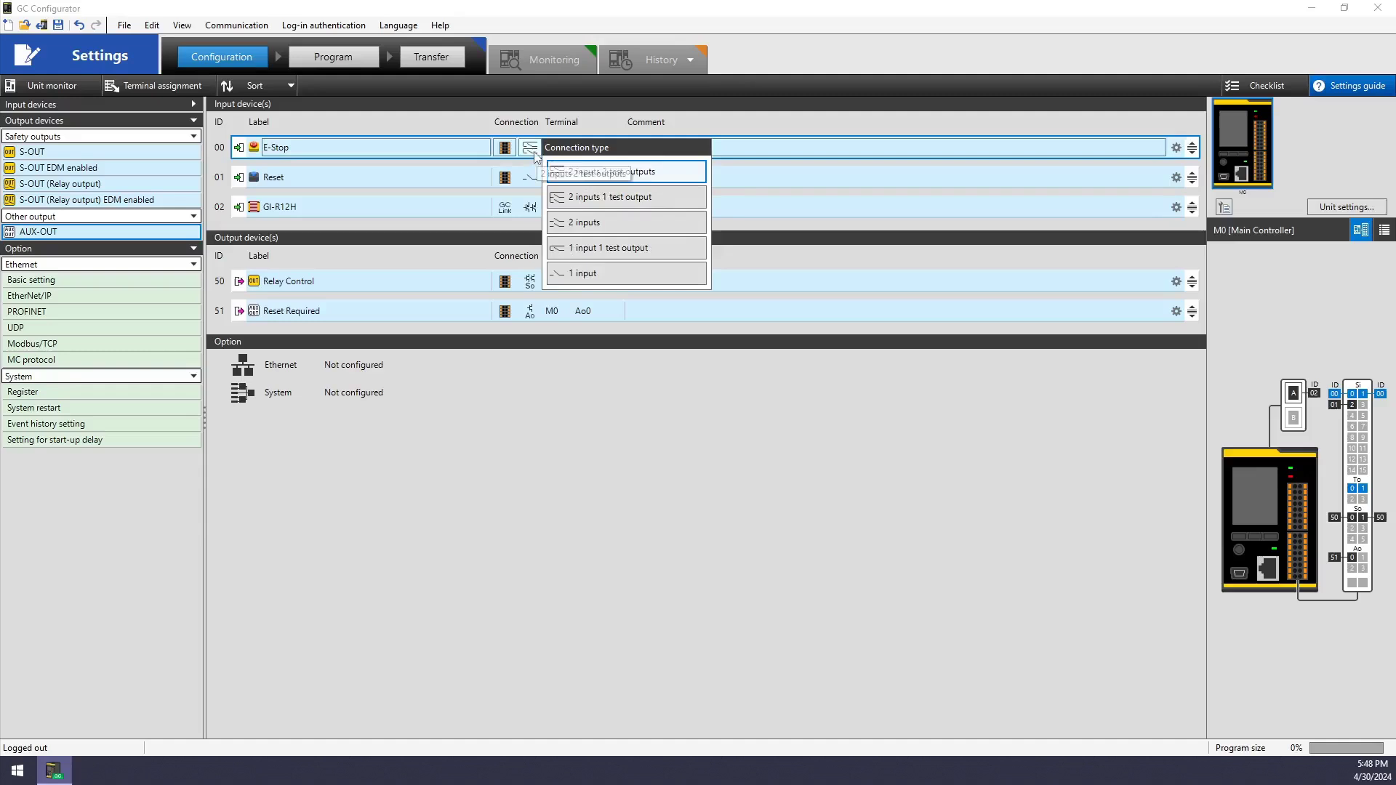
{"action": "left_click", "coordinate": [567, 172]}
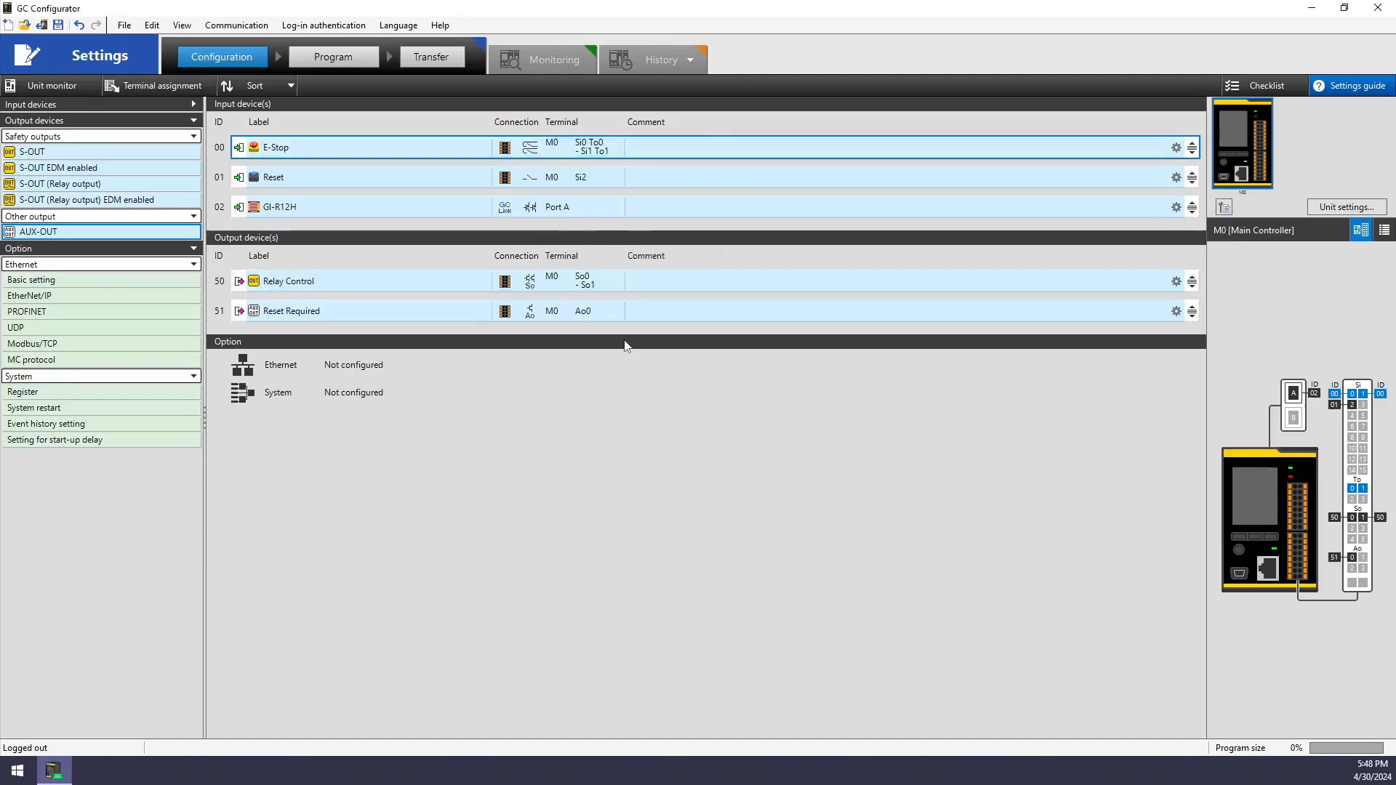
On the Program page, insert all input and output device blocks
{"action": "left_click", "coordinate": [329, 64]}
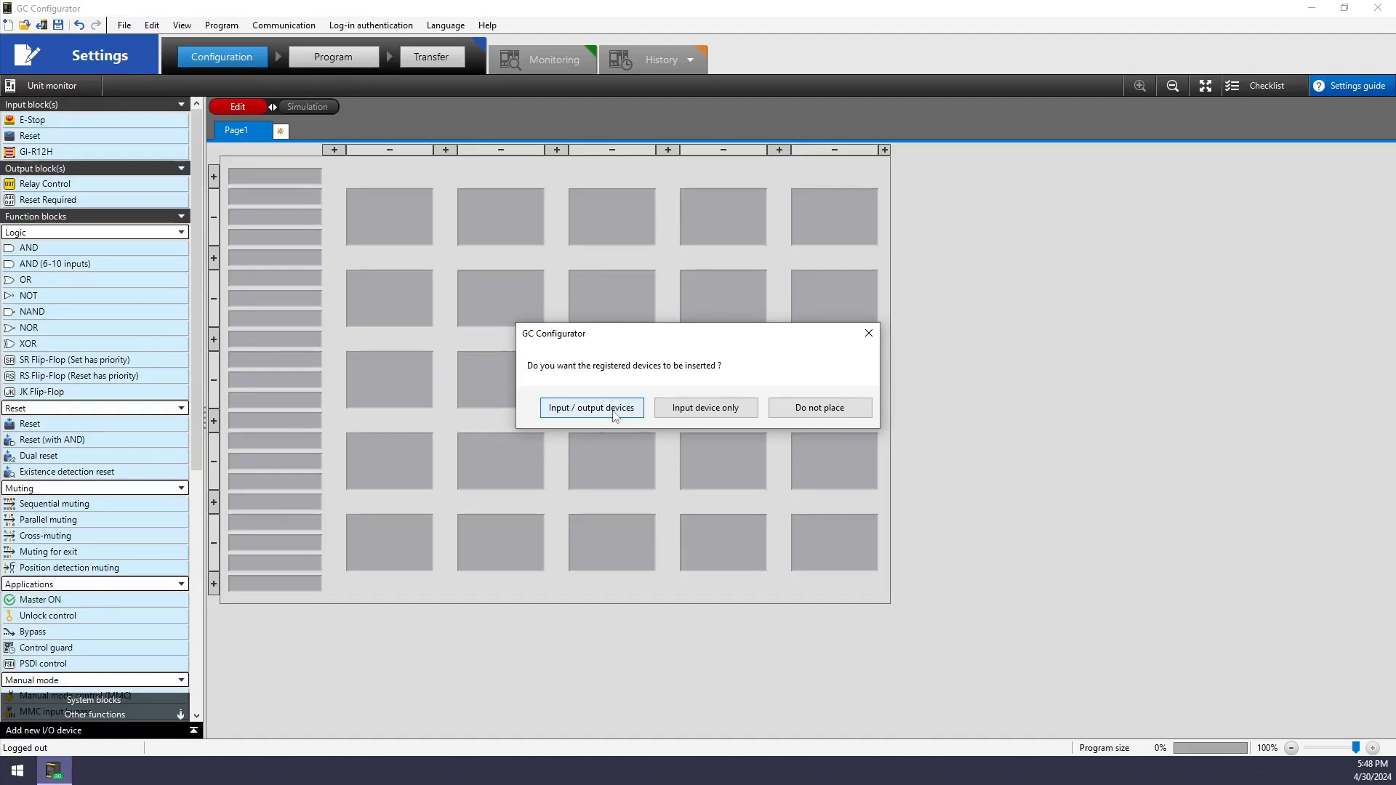
{"action": "left_click", "coordinate": [614, 412]}
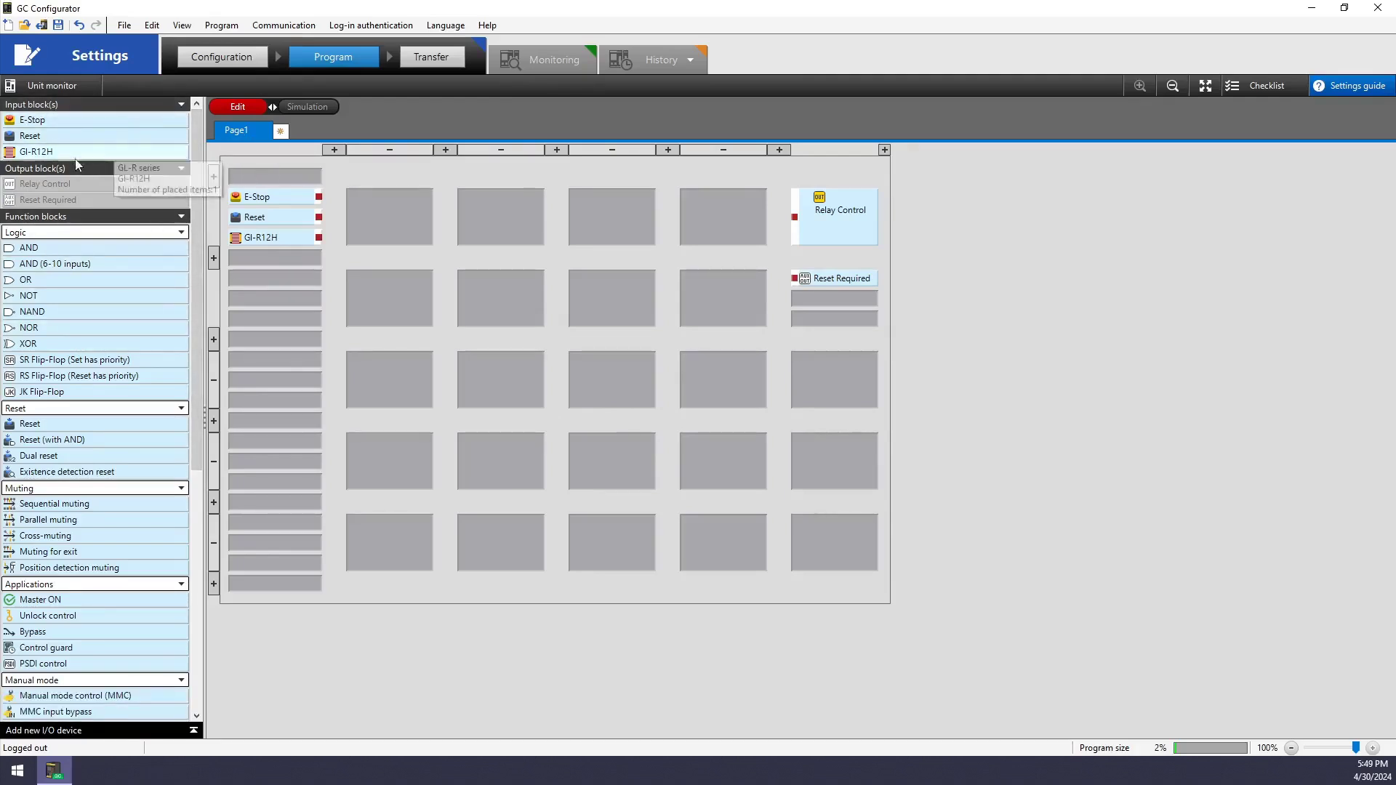
Collapse the input and output block groups and re-expand the function block Logic list
{"action": "left_click", "coordinate": [113, 170]}
{"action": "left_click", "coordinate": [128, 108]}
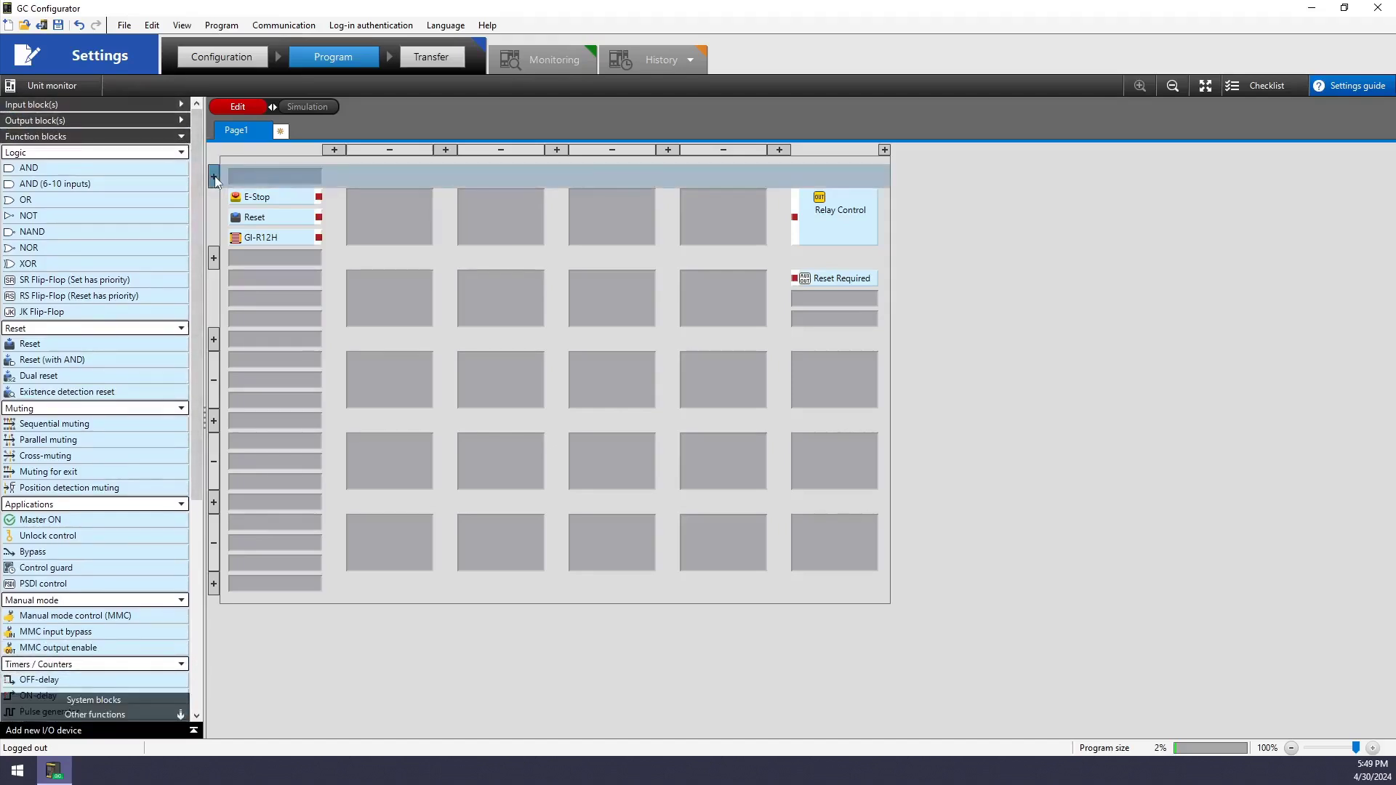
{"action": "left_click", "coordinate": [122, 136]}
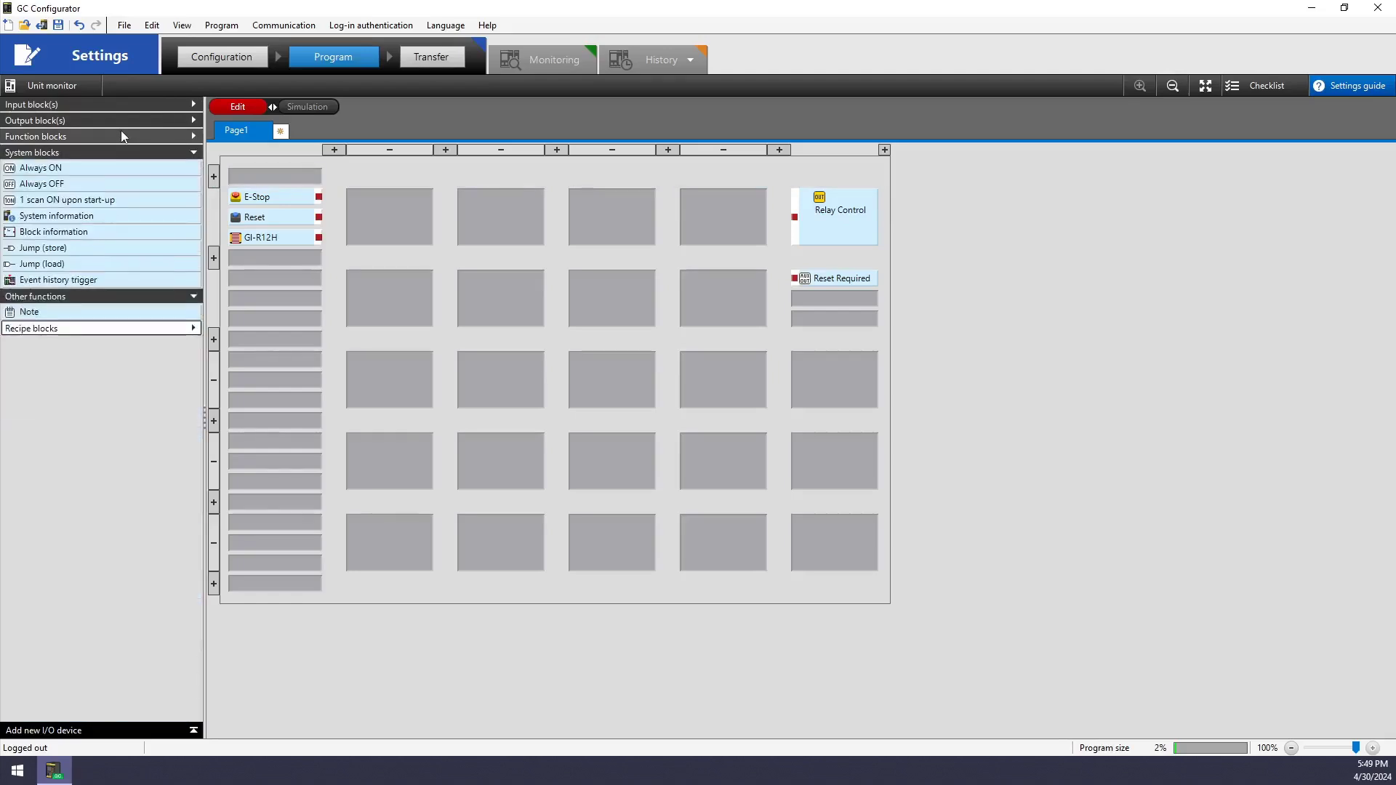
{"action": "left_click", "coordinate": [122, 133]}
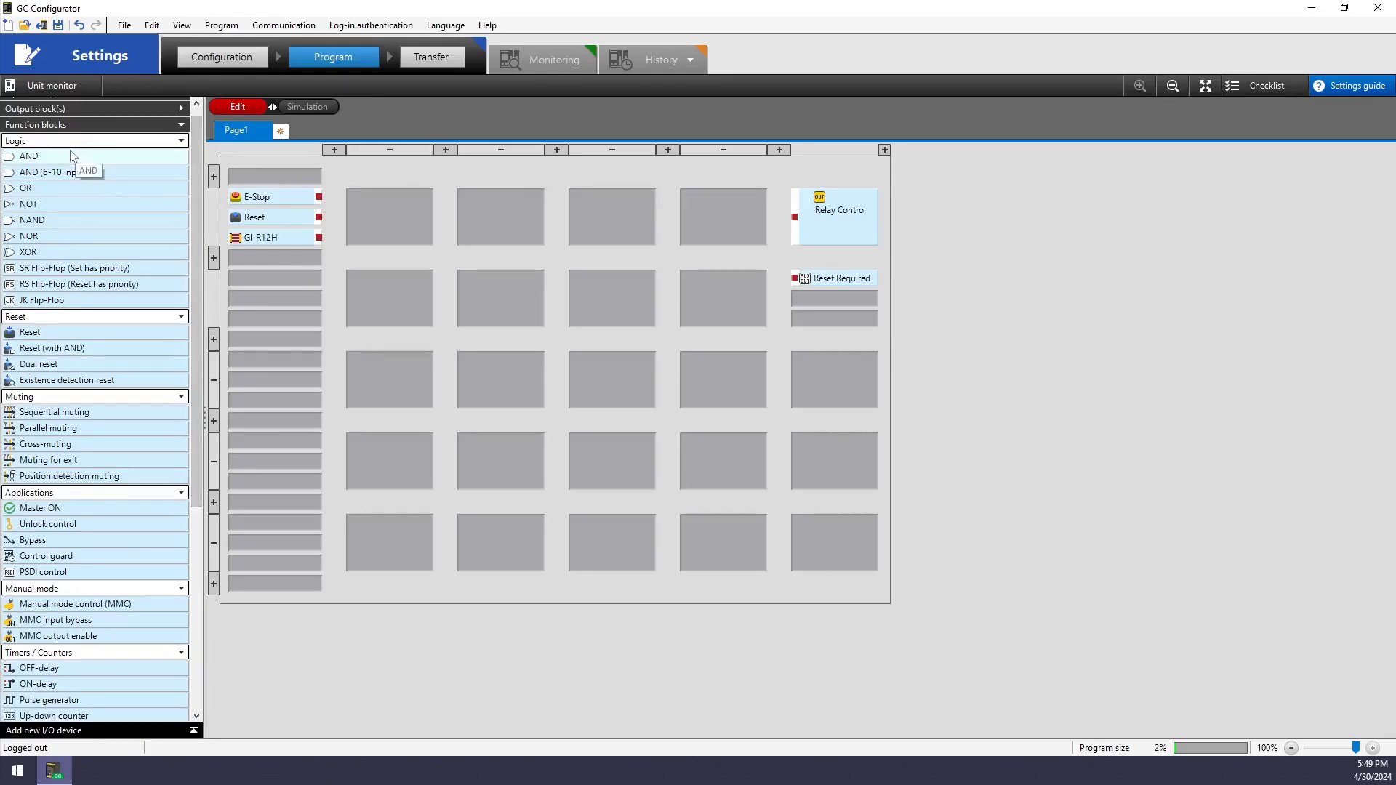
{"action": "left_click", "coordinate": [182, 142]}
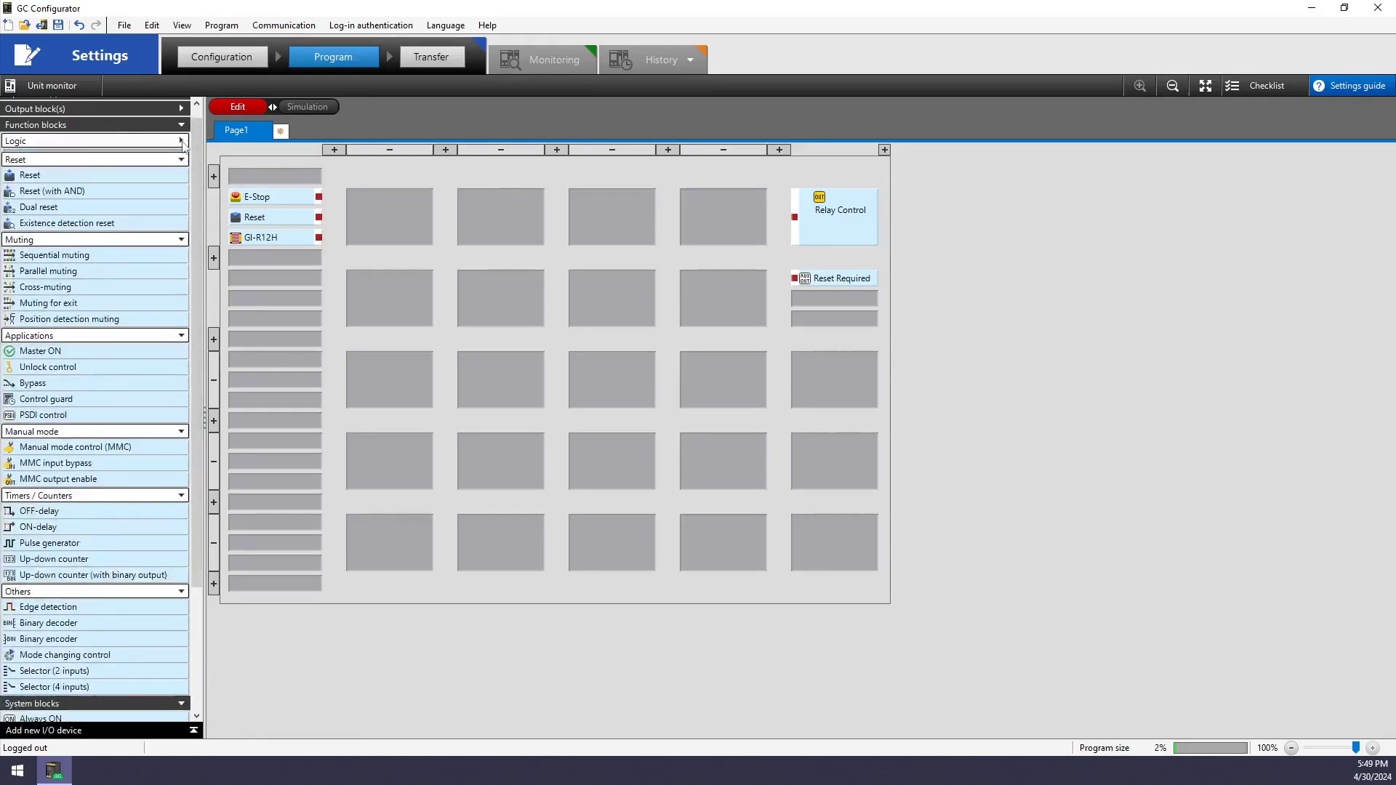
{"action": "left_click", "coordinate": [182, 143]}
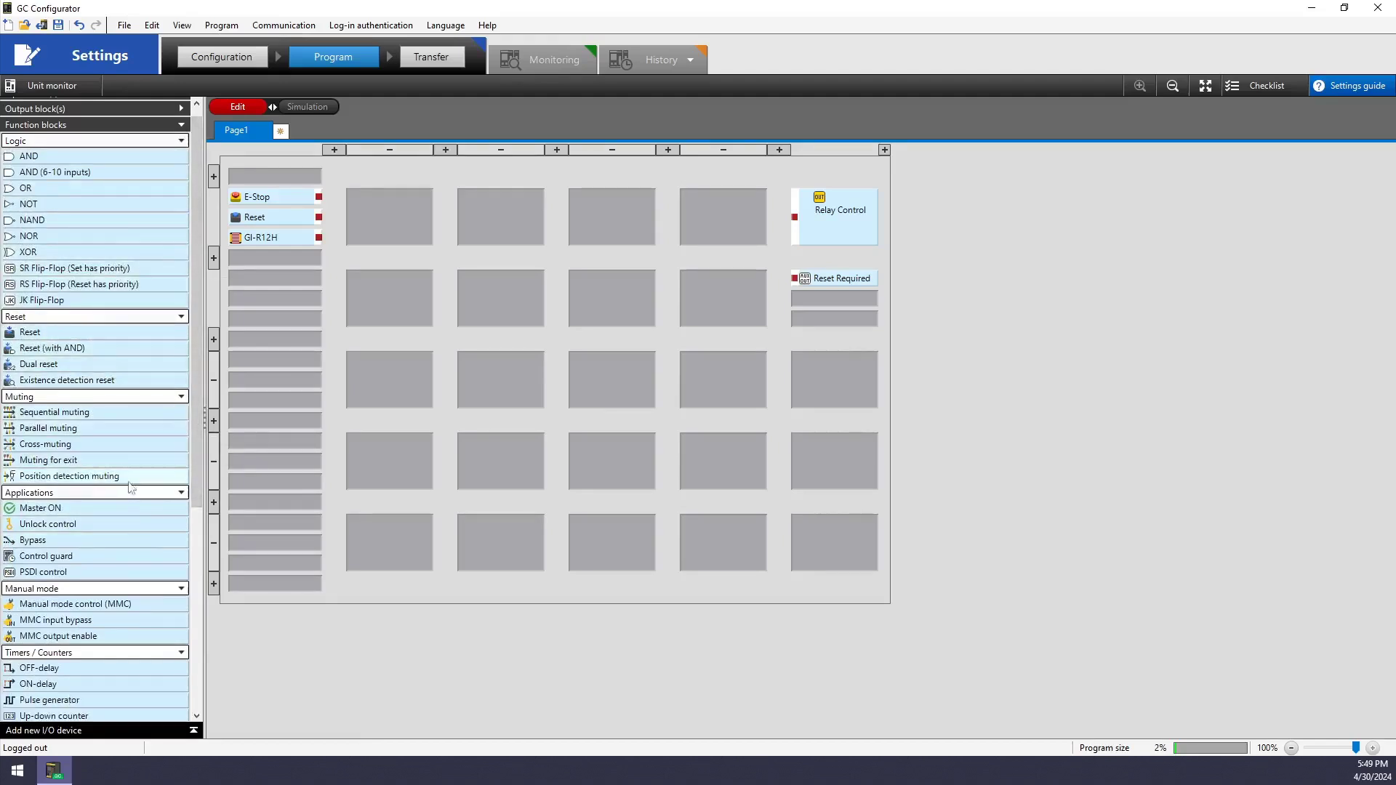
{"action": "mouse_move", "coordinate": [196, 465]}
{"action": "left_mouse_down"}
{"action": "mouse_move", "coordinate": [195, 607]}
{"action": "mouse_move", "coordinate": [198, 462]}
{"action": "left_mouse_up"}
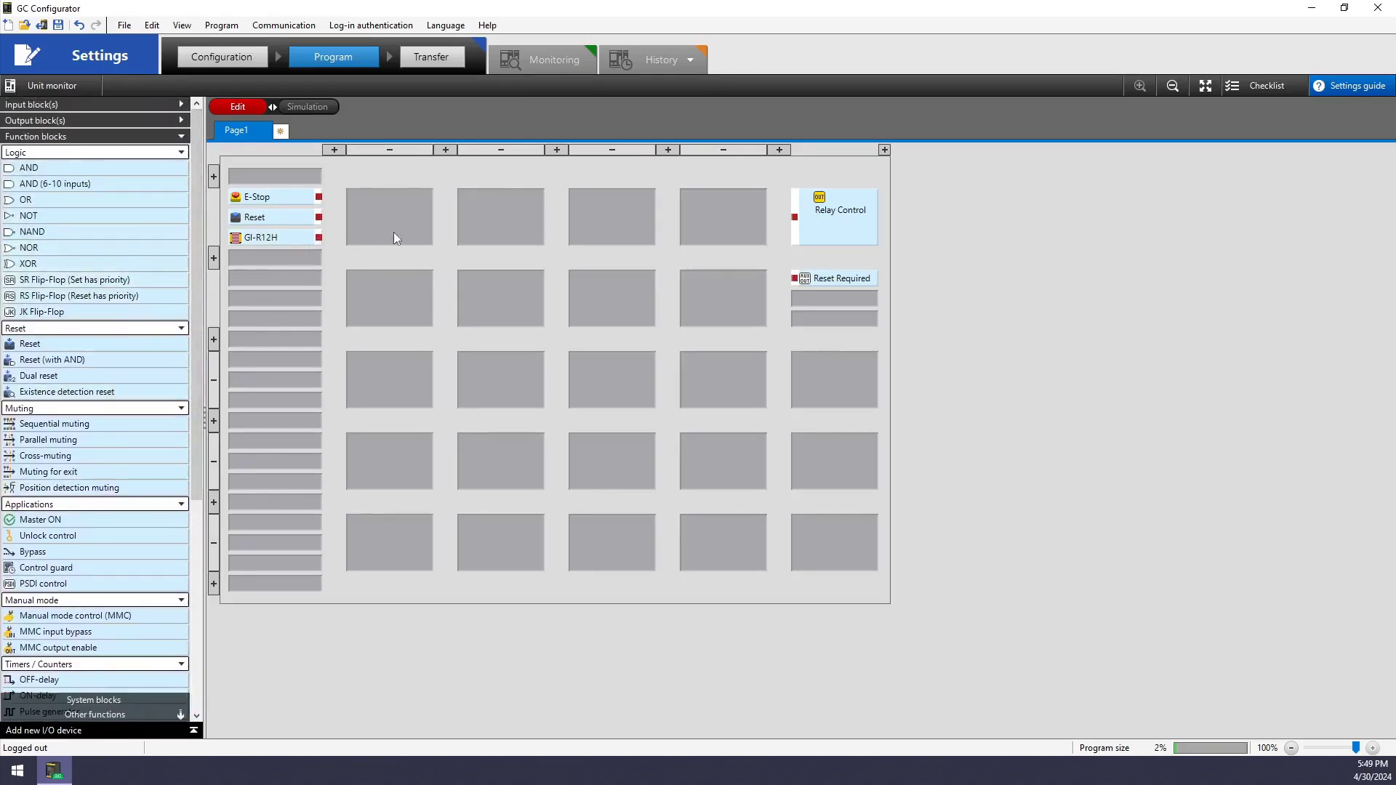
Move GI-R12H to the top input slot, with E-Stop and Reset lower down
{"action": "left_click_drag", "start_coordinate": [330, 174], "coordinate": [927, 529]}
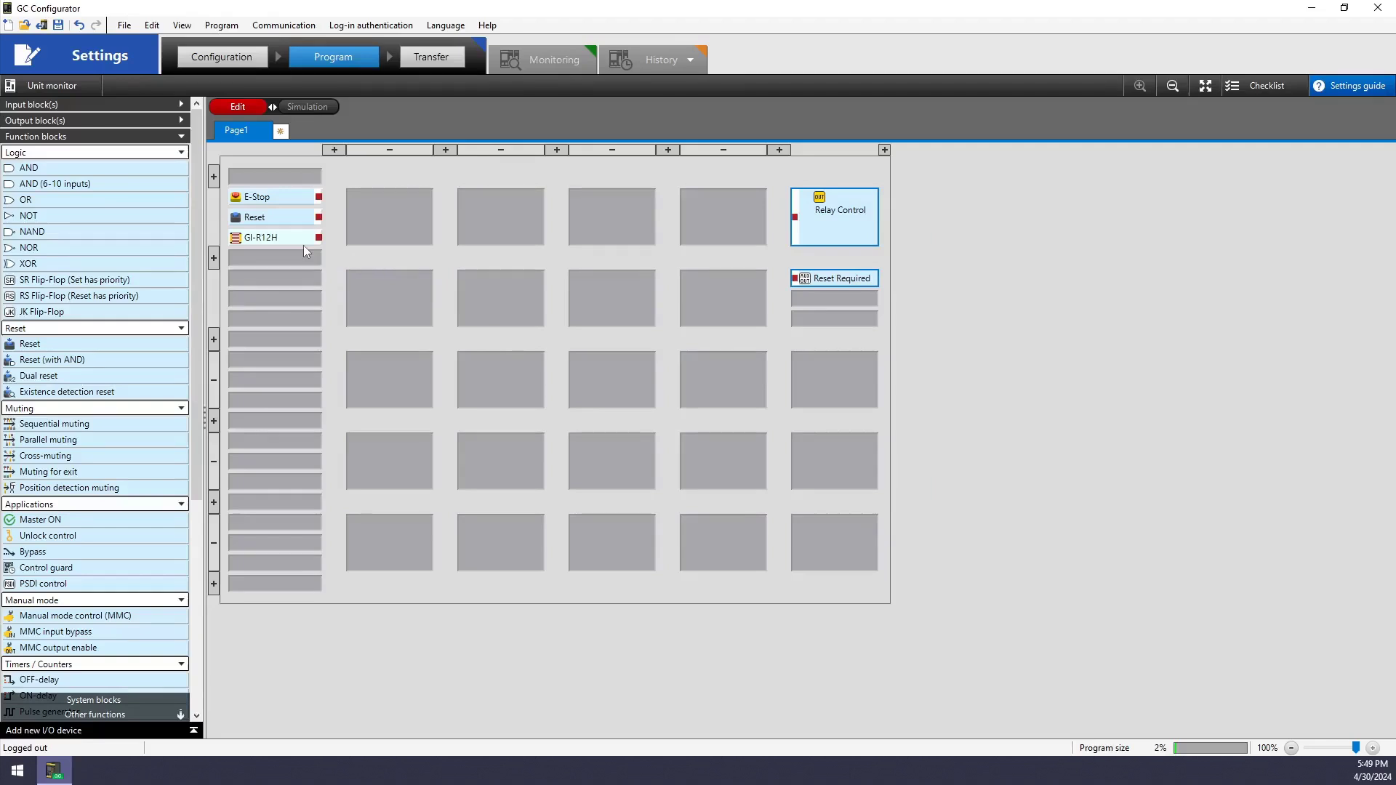
{"action": "left_click", "coordinate": [280, 204]}
{"action": "left_click_drag", "start_coordinate": [279, 201], "coordinate": [280, 282]}
{"action": "left_click_drag", "start_coordinate": [266, 223], "coordinate": [273, 325]}
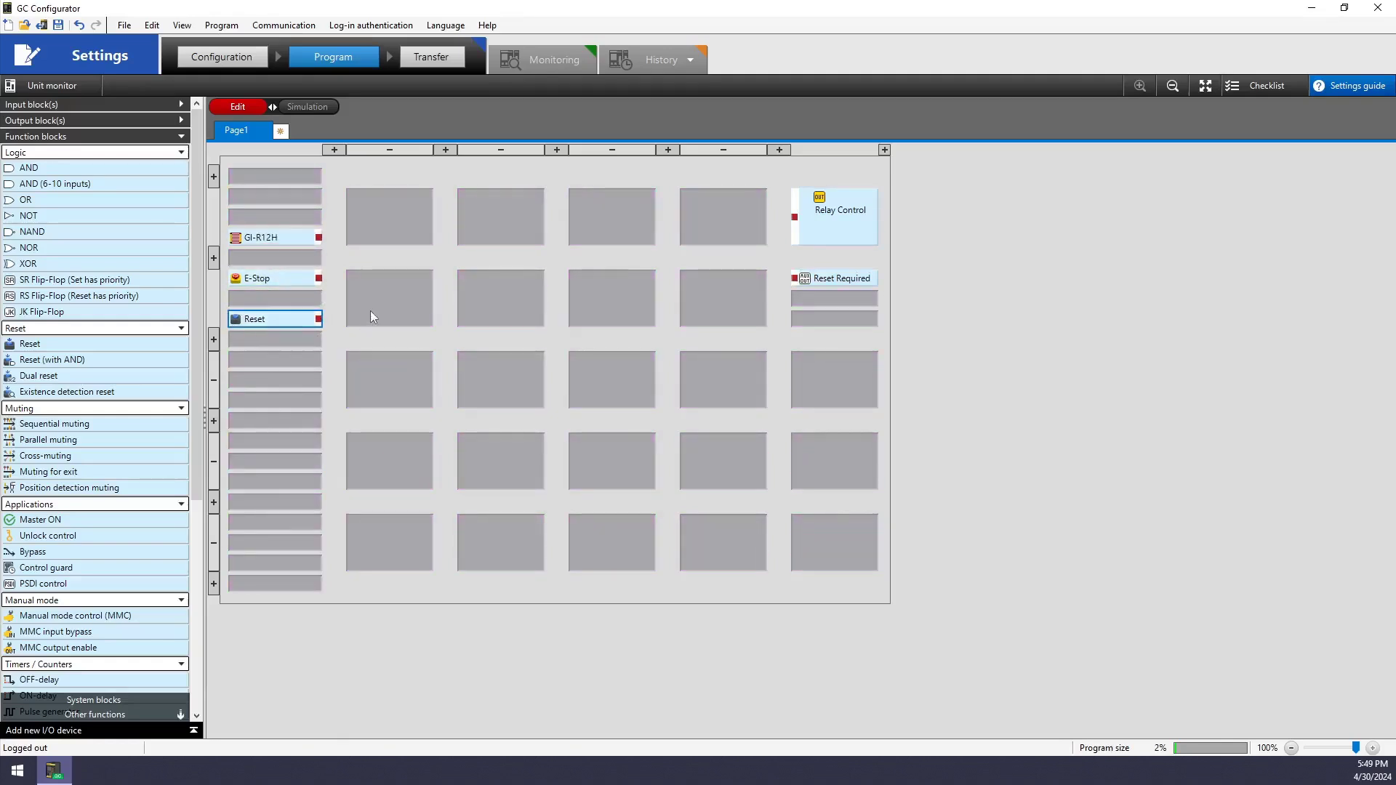
{"action": "left_click_drag", "start_coordinate": [304, 238], "coordinate": [298, 211]}
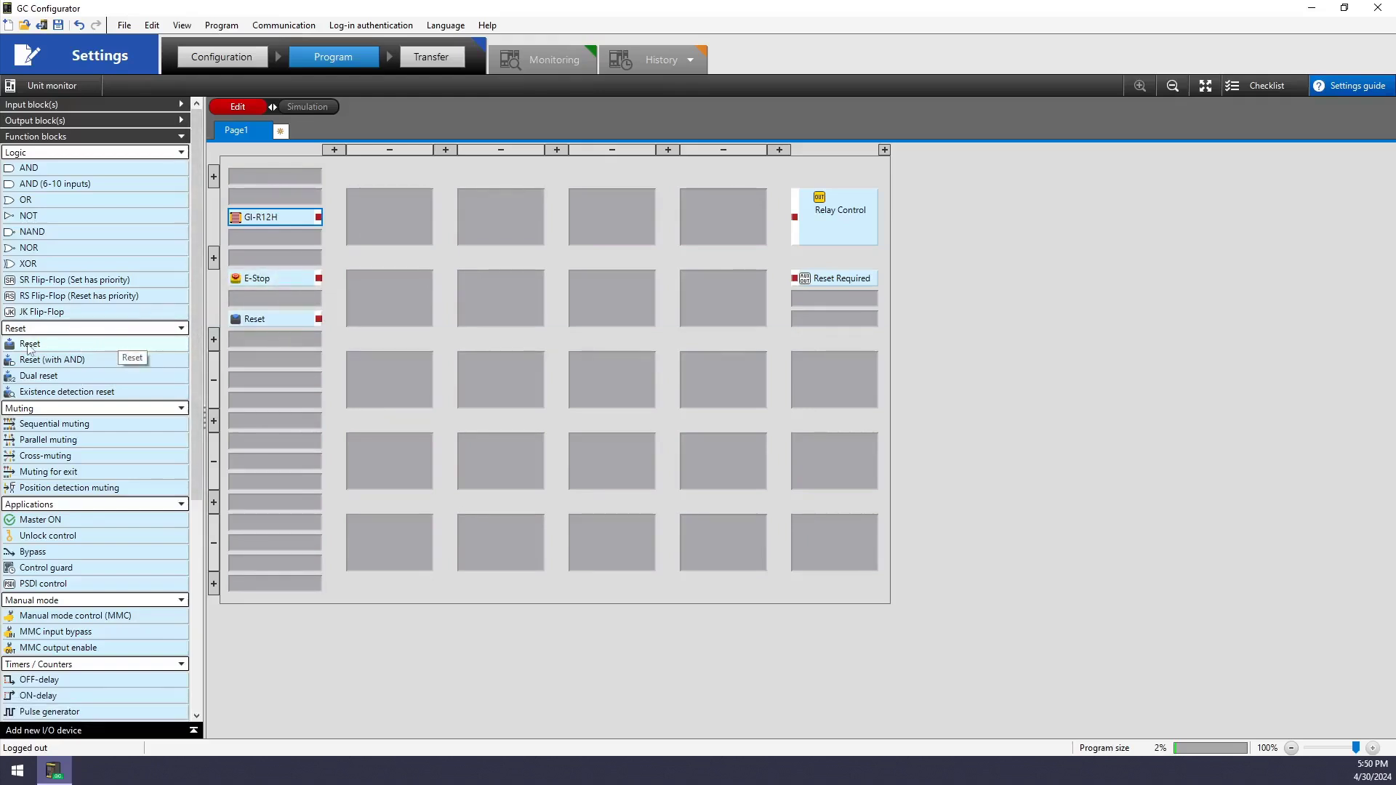
Place Reset function block RSET00 beside E-Stop and open its detailed settings
{"action": "left_click_drag", "start_coordinate": [37, 349], "coordinate": [405, 308]}
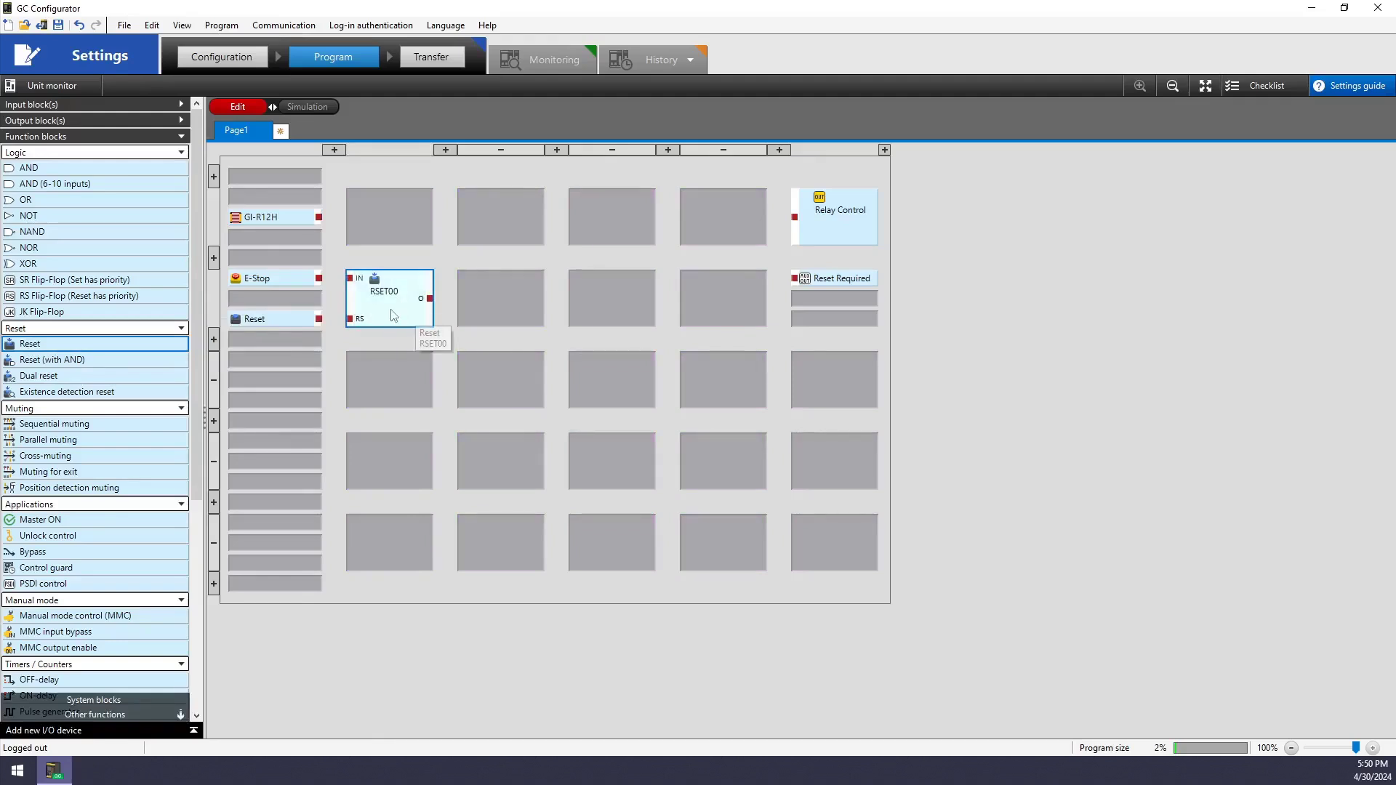
{"action": "right_click", "coordinate": [393, 311]}
{"action": "left_click", "coordinate": [427, 338]}
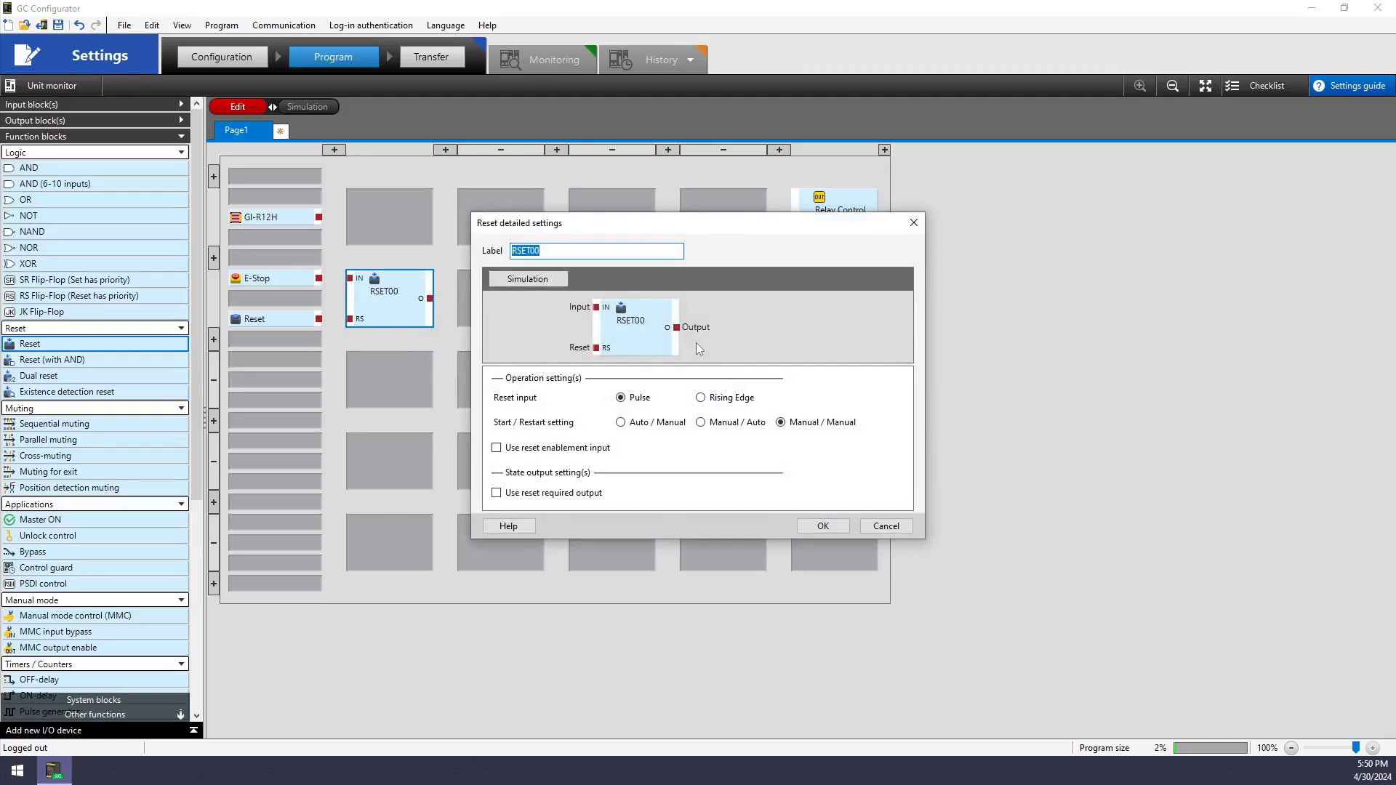
Simulate RSET00 by toggling the input and pulsing reset, then end simulation
{"action": "left_click", "coordinate": [549, 285]}
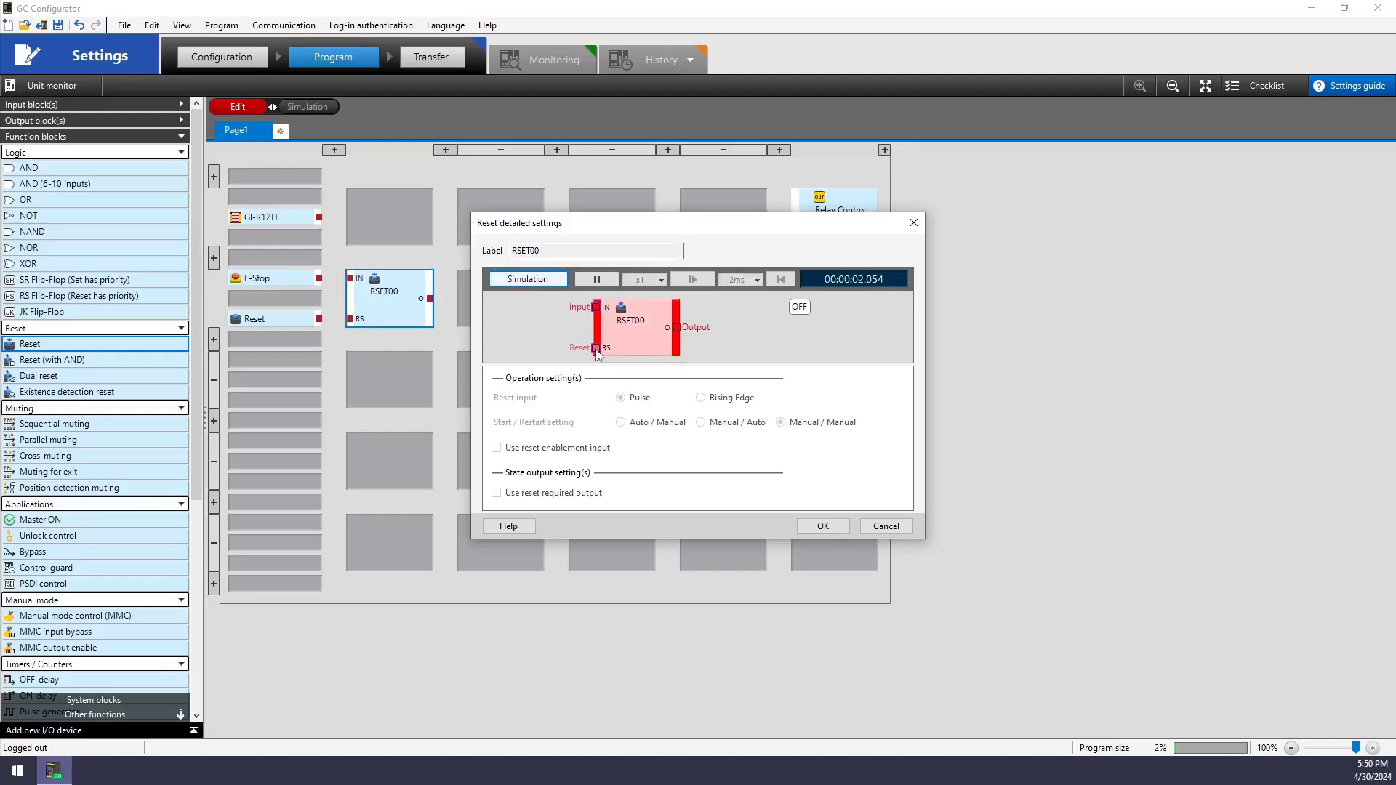
{"action": "left_click", "coordinate": [597, 308]}
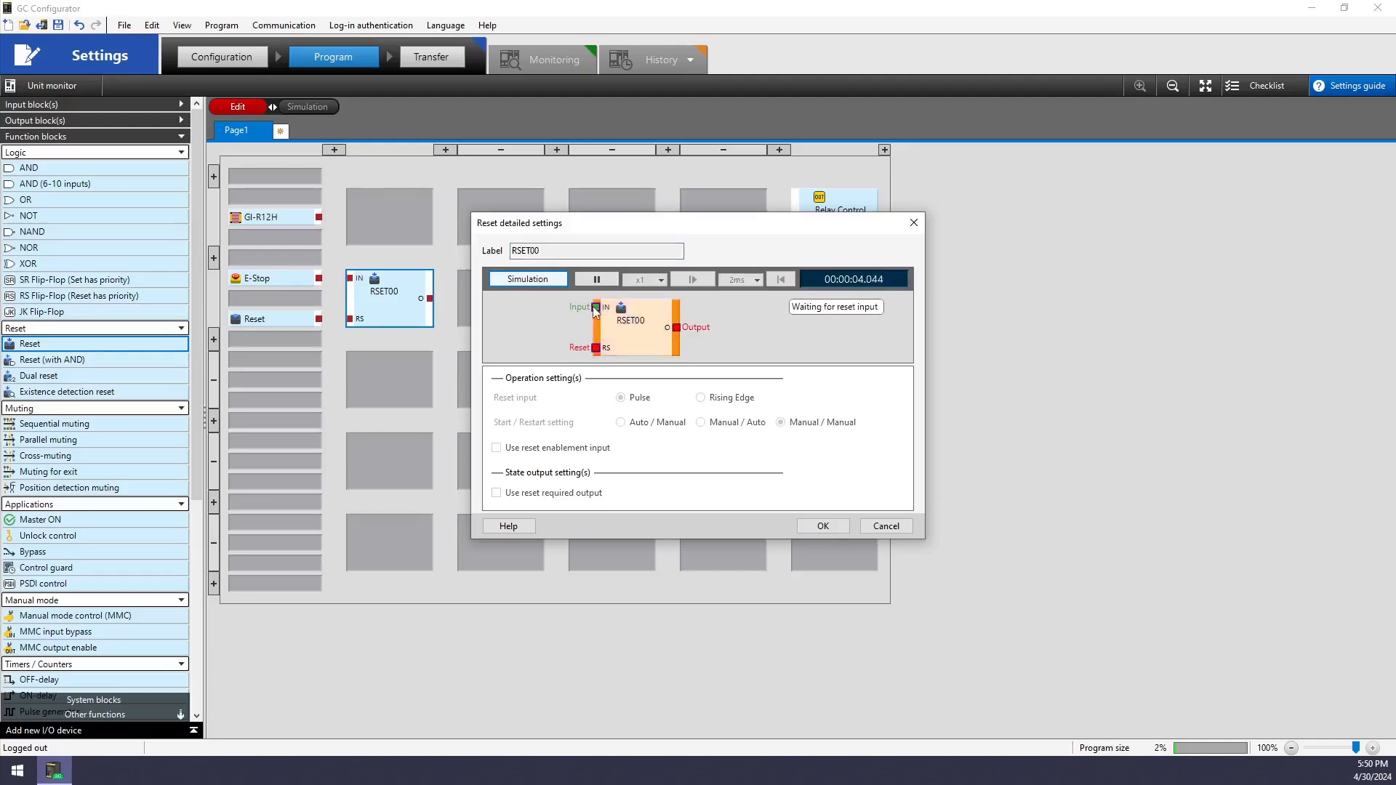
{"action": "left_click", "coordinate": [597, 349]}
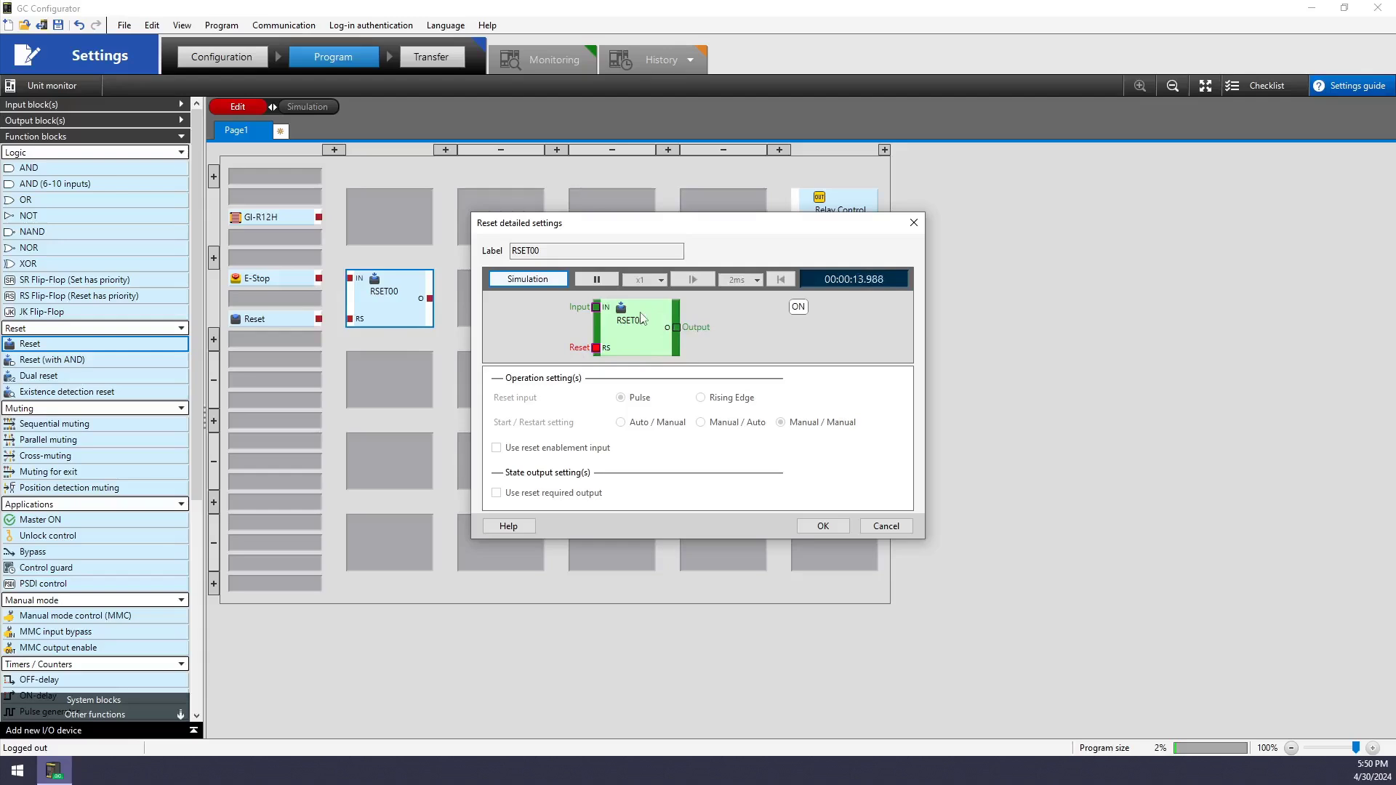
{"action": "left_click", "coordinate": [596, 308]}
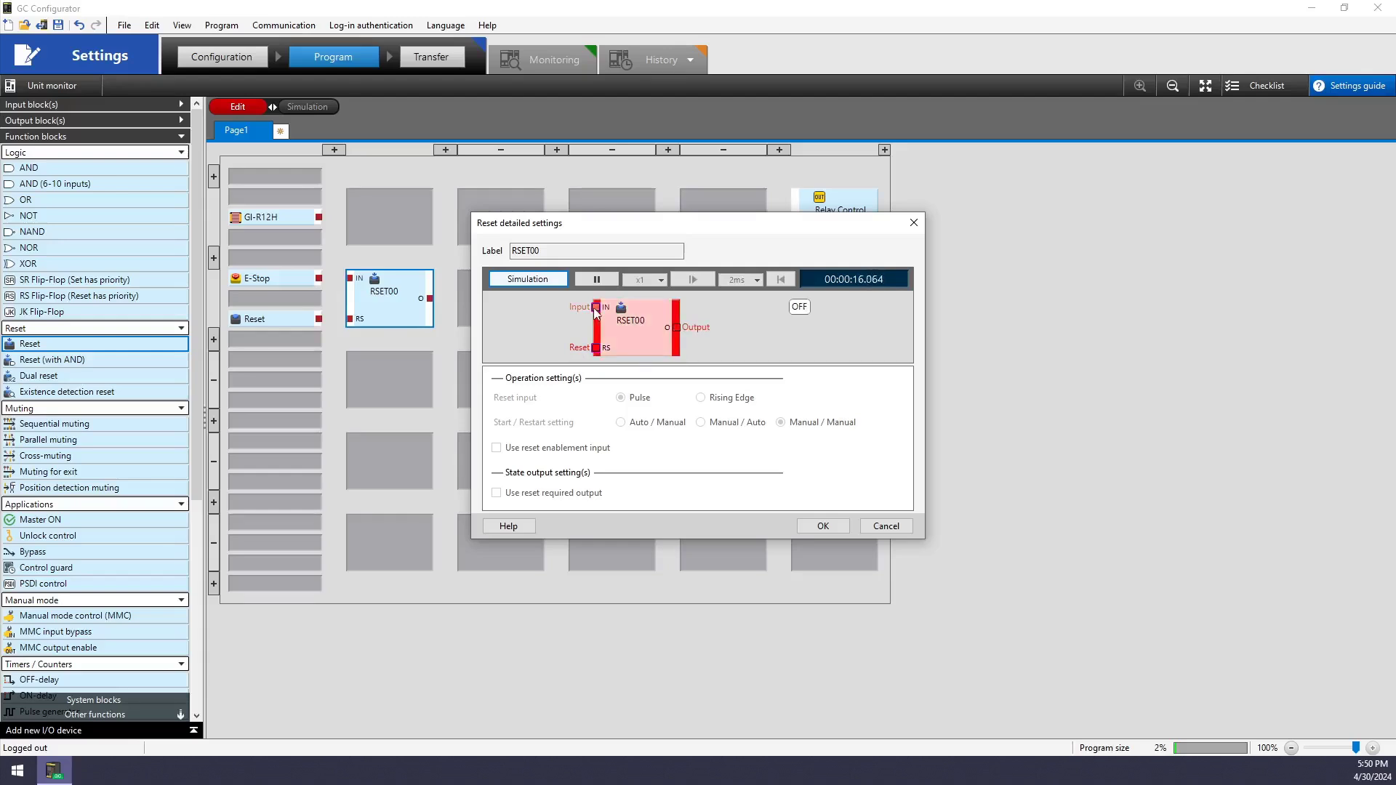
{"action": "left_click", "coordinate": [597, 309]}
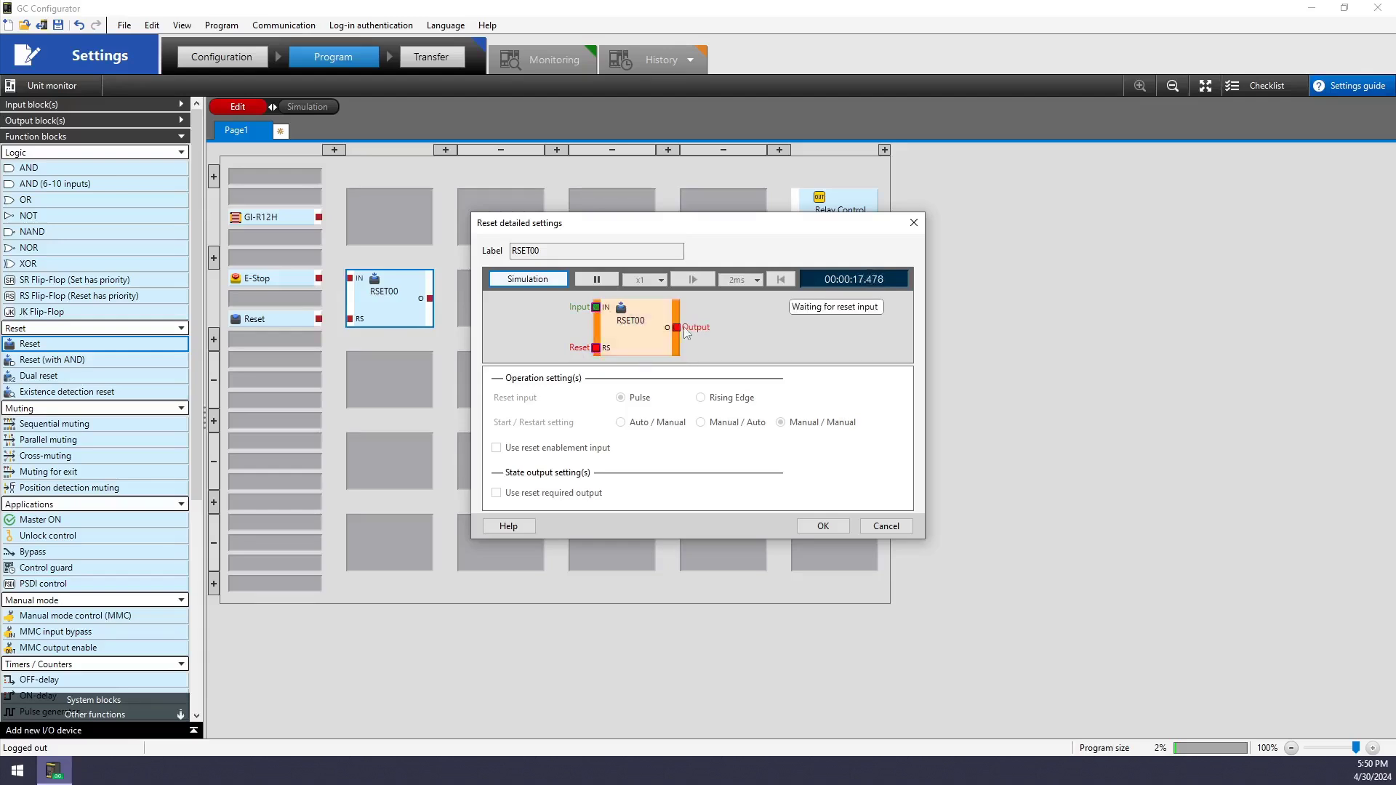
{"action": "left_click", "coordinate": [596, 348]}
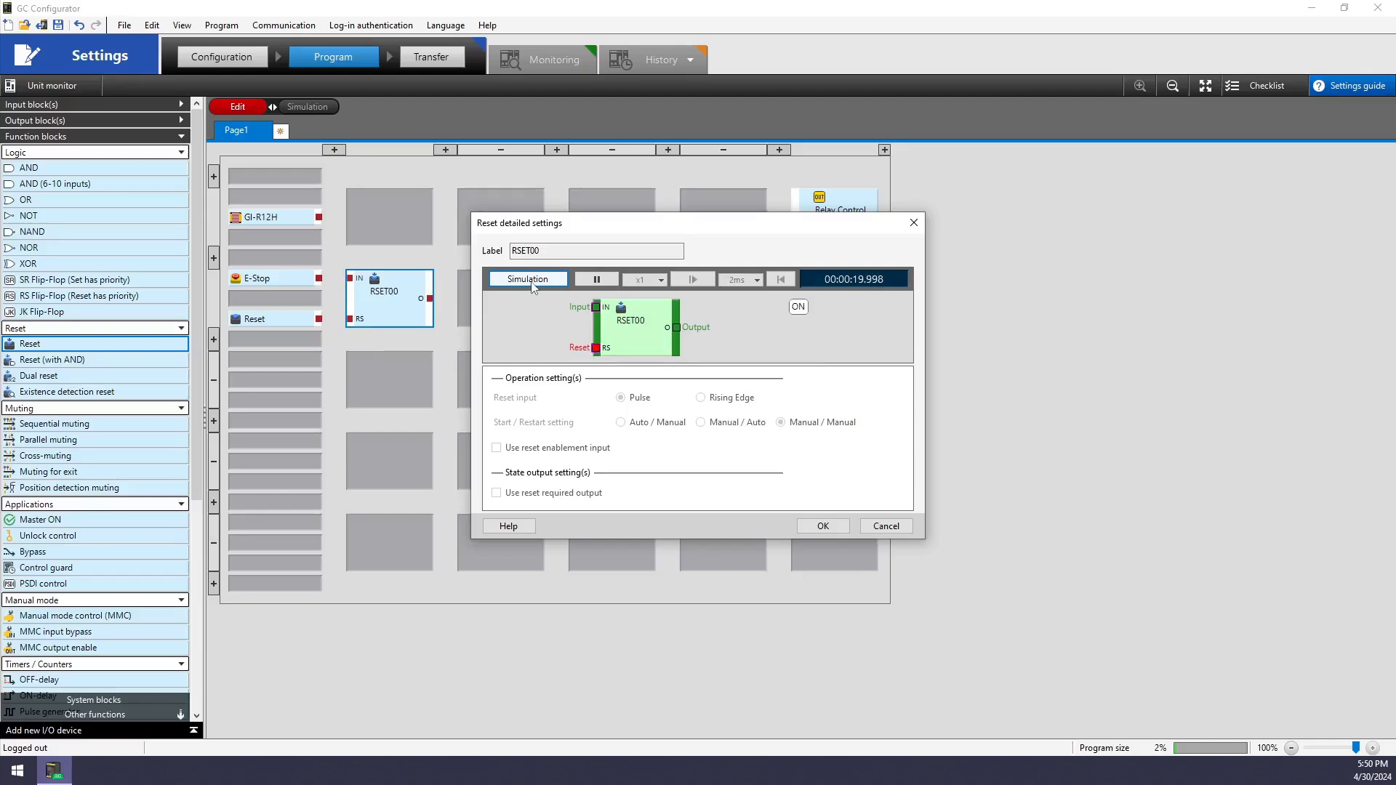
{"action": "left_click", "coordinate": [530, 281]}
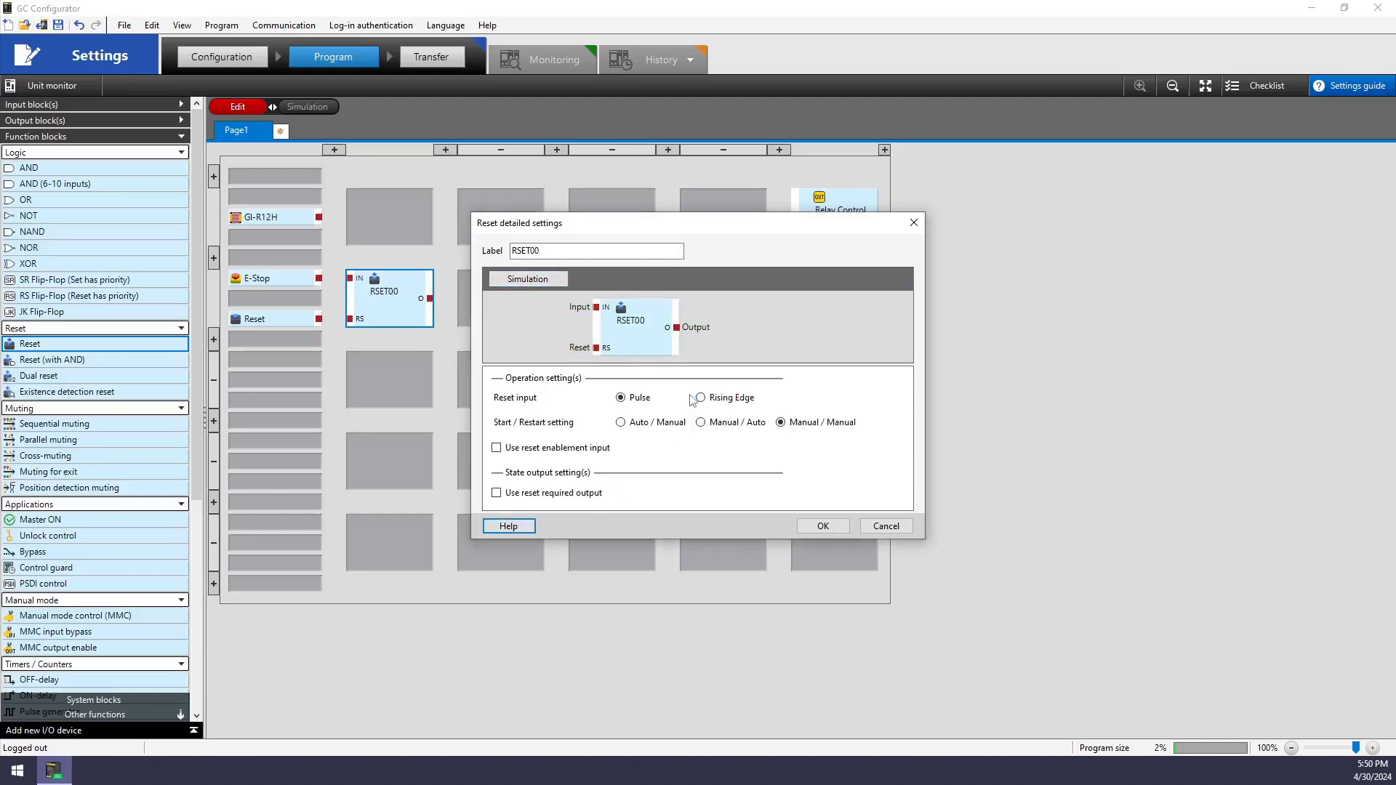
Read the Reset Detailed Operation section of FB_MANUAL_RESET_E.pdf, then close Acrobat Reader
{"action": "left_click", "coordinate": [759, 771]}
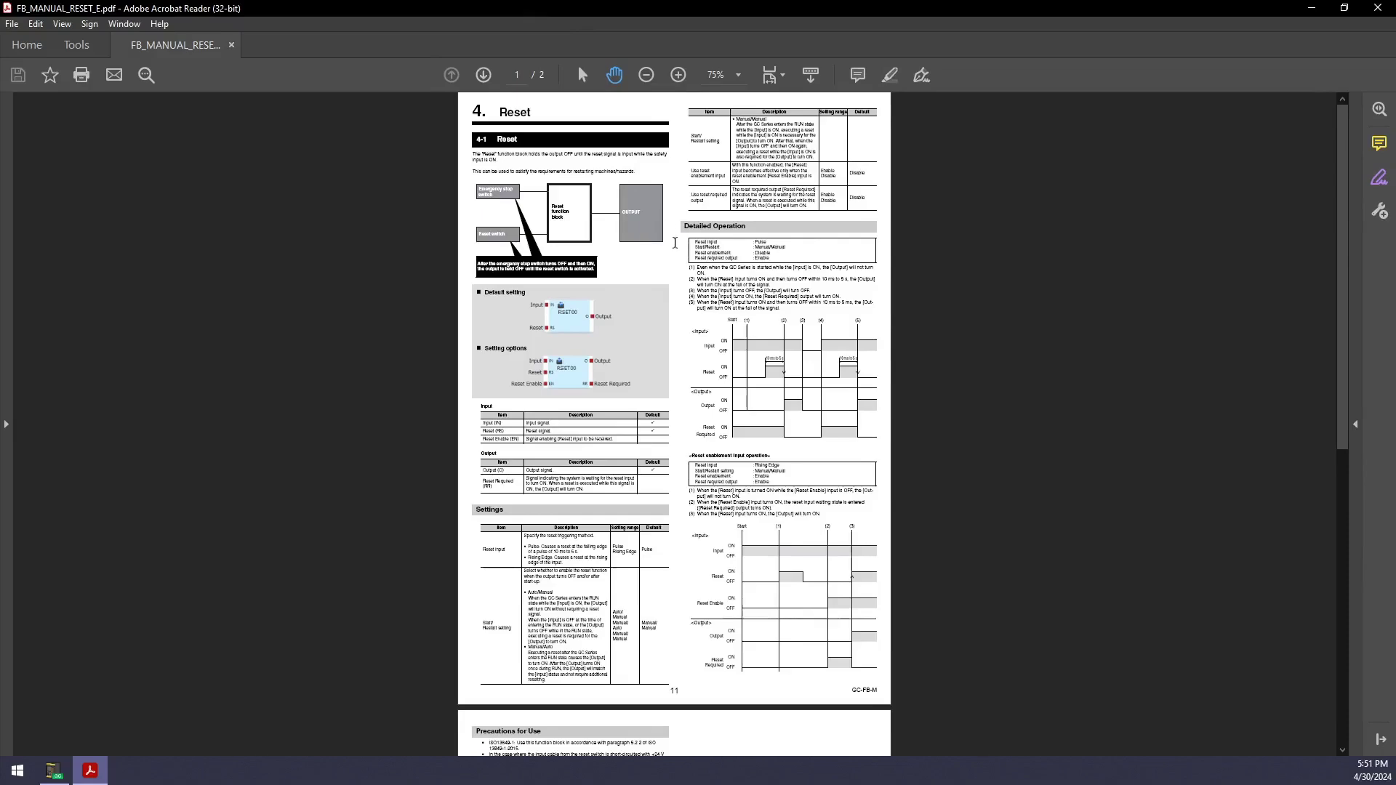
{"action": "scroll", "coordinate": [672, 242], "scroll_direction": "up", "scroll_amount": 3}
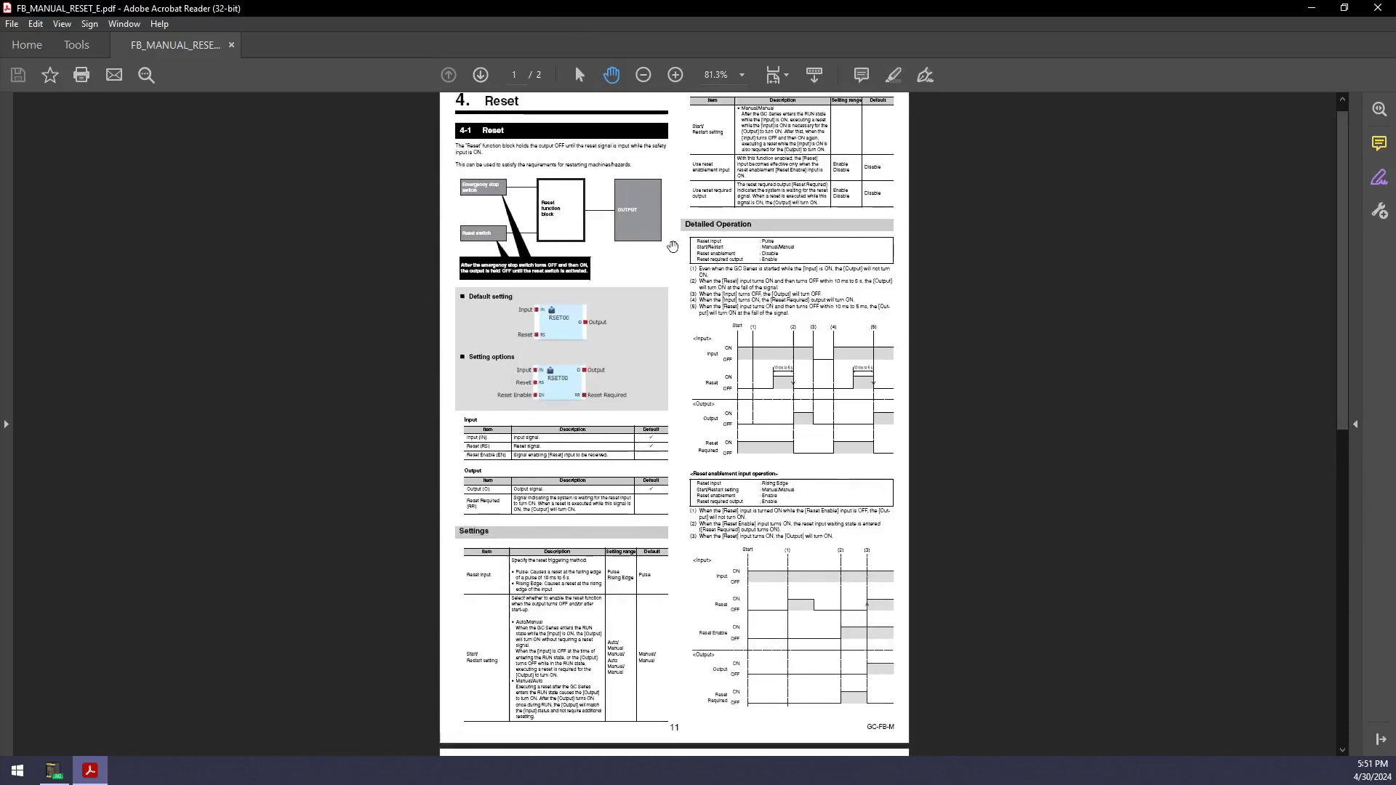
{"action": "scroll", "coordinate": [673, 250], "scroll_direction": "up", "scroll_amount": 3}
{"action": "scroll", "coordinate": [673, 251], "scroll_direction": "down", "scroll_amount": 3}
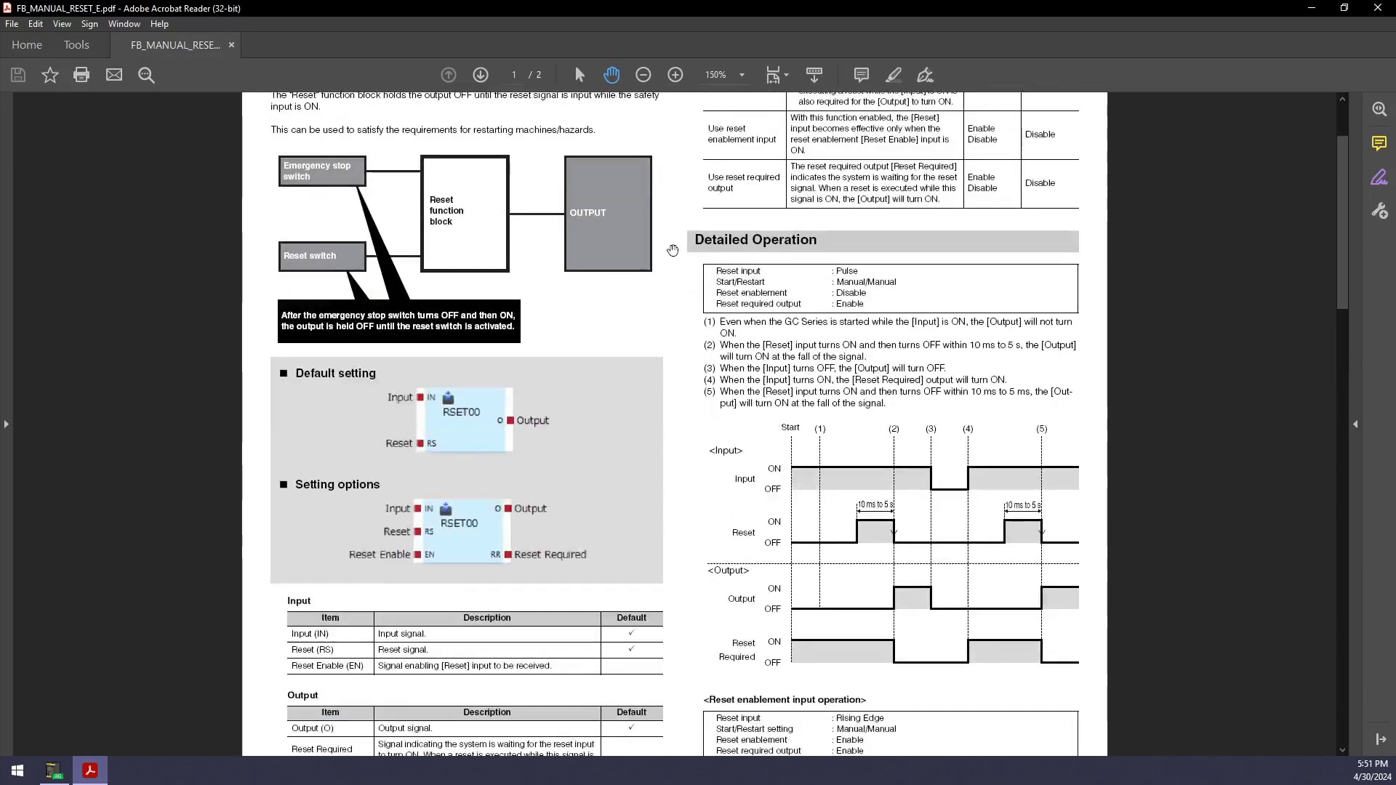
{"action": "scroll", "coordinate": [539, 372], "scroll_direction": "down", "scroll_amount": 1}
{"action": "scroll", "coordinate": [540, 373], "scroll_direction": "down", "scroll_amount": 2}
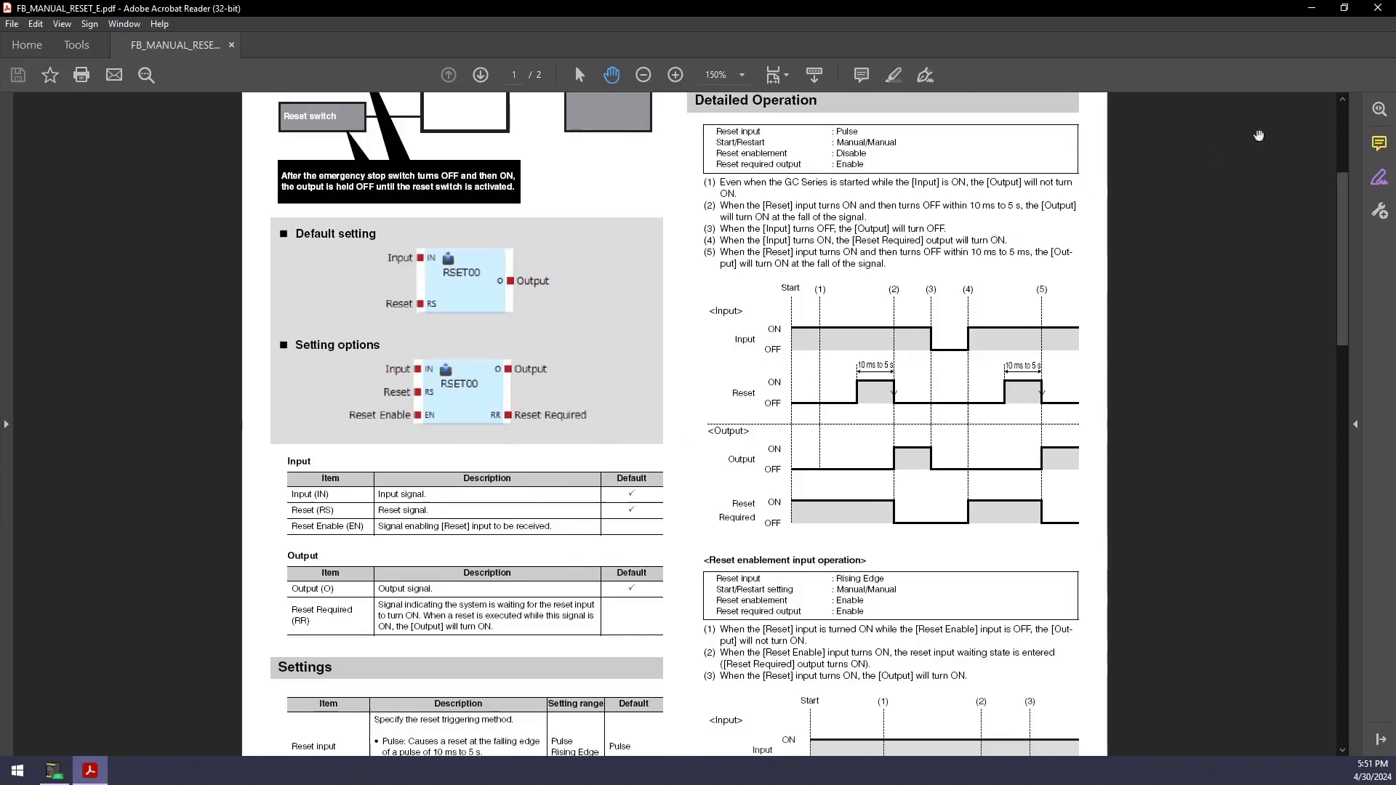
{"action": "left_click", "coordinate": [1375, 10]}
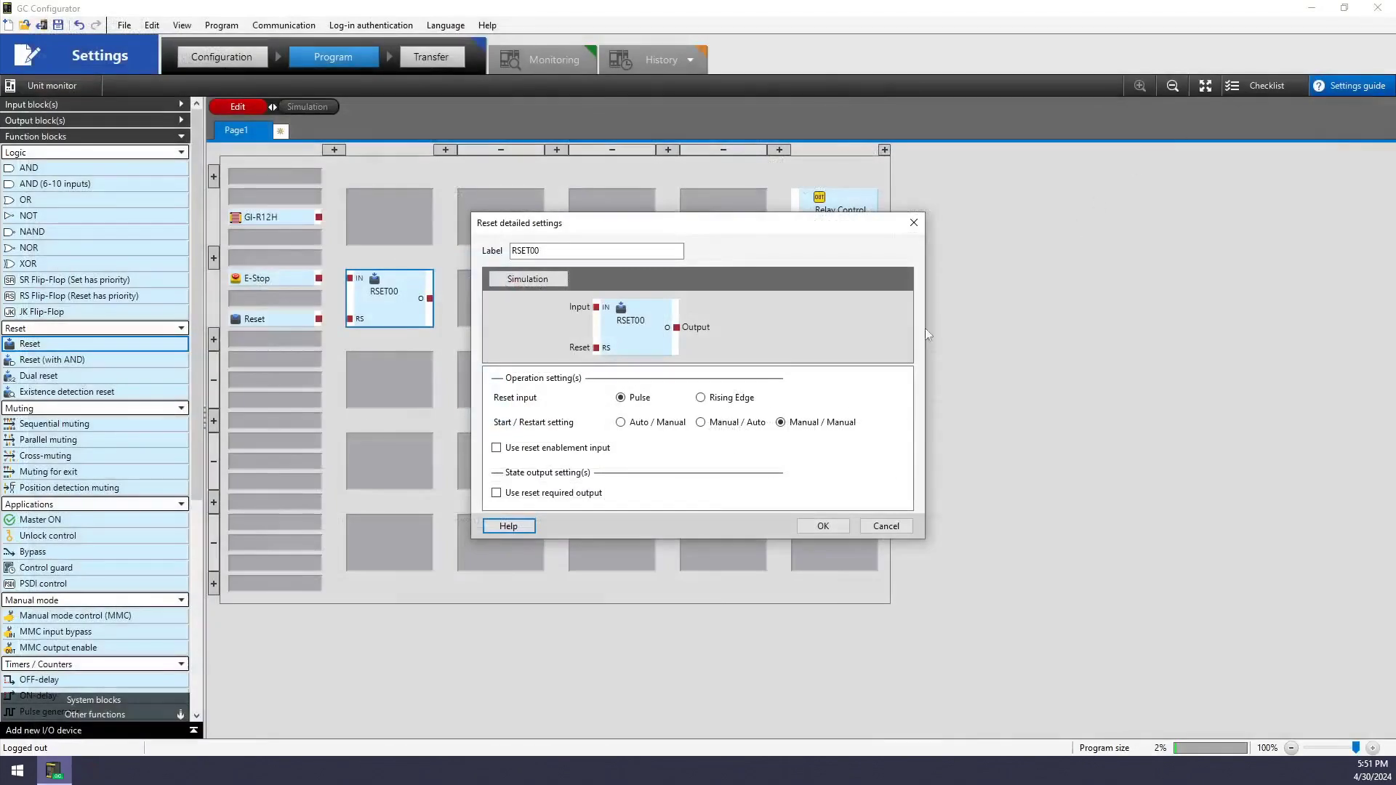
Close the RSET00 settings and wire E-Stop to RSET00's IN and Reset to its RS
{"action": "left_click", "coordinate": [822, 528]}
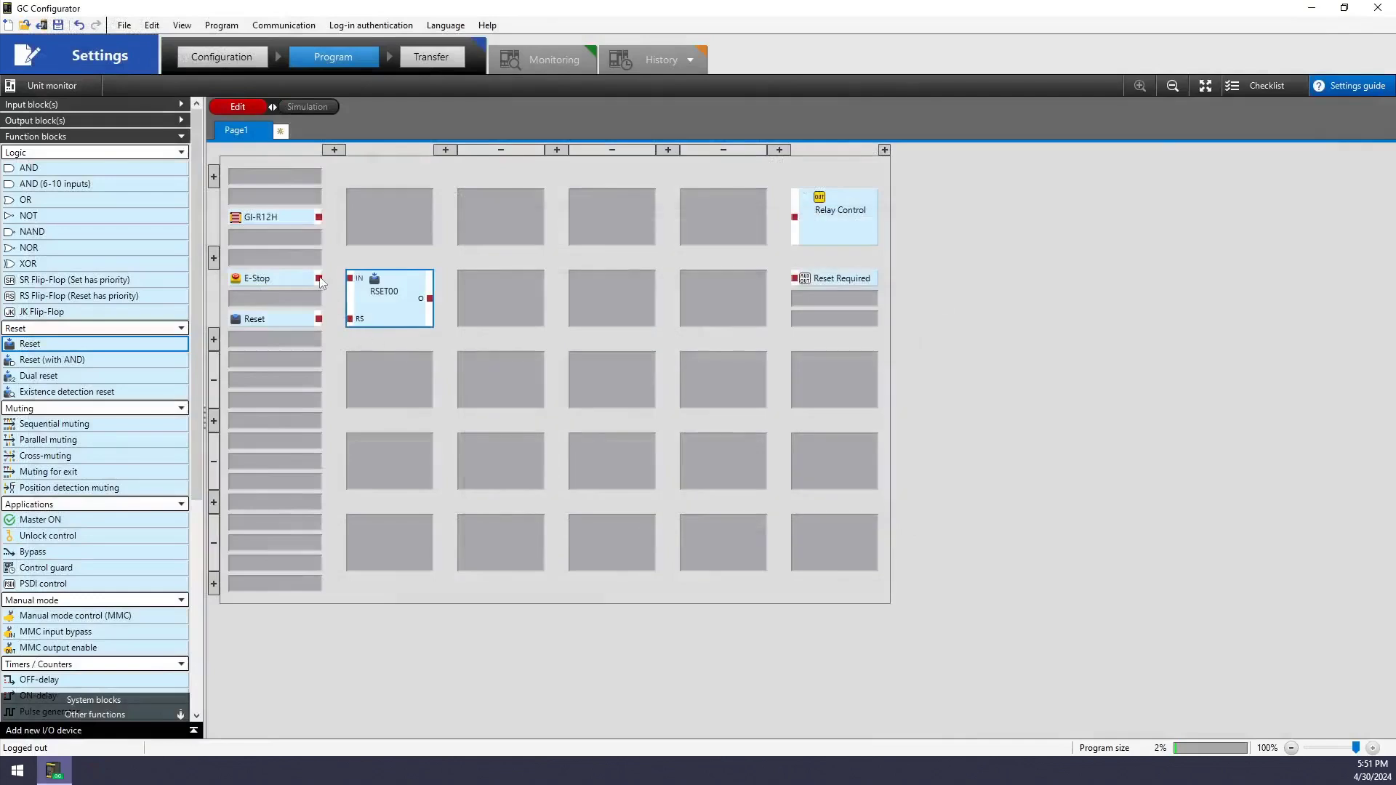
{"action": "left_click", "coordinate": [317, 279]}
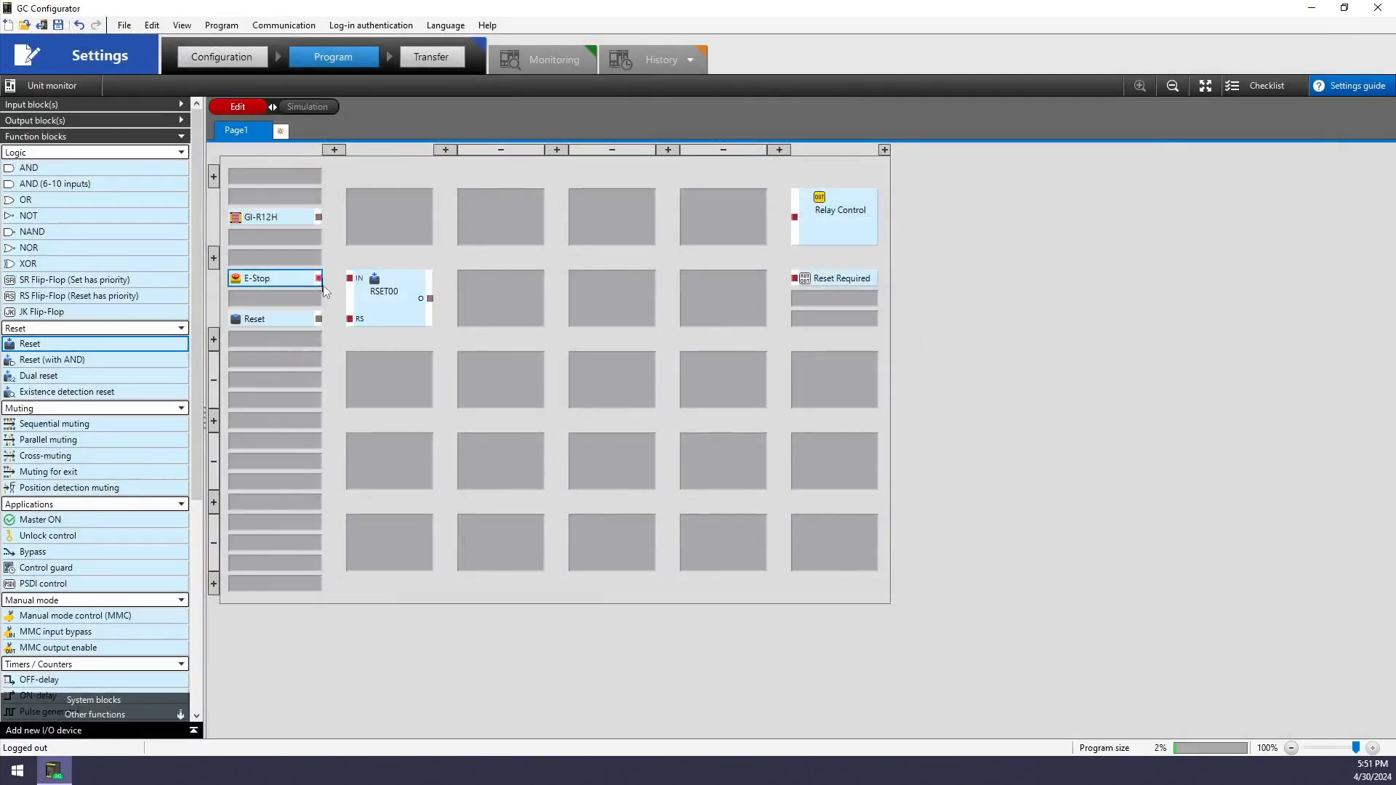
{"action": "left_click_drag", "start_coordinate": [320, 279], "coordinate": [350, 278]}
{"action": "left_click_drag", "start_coordinate": [319, 319], "coordinate": [351, 320]}
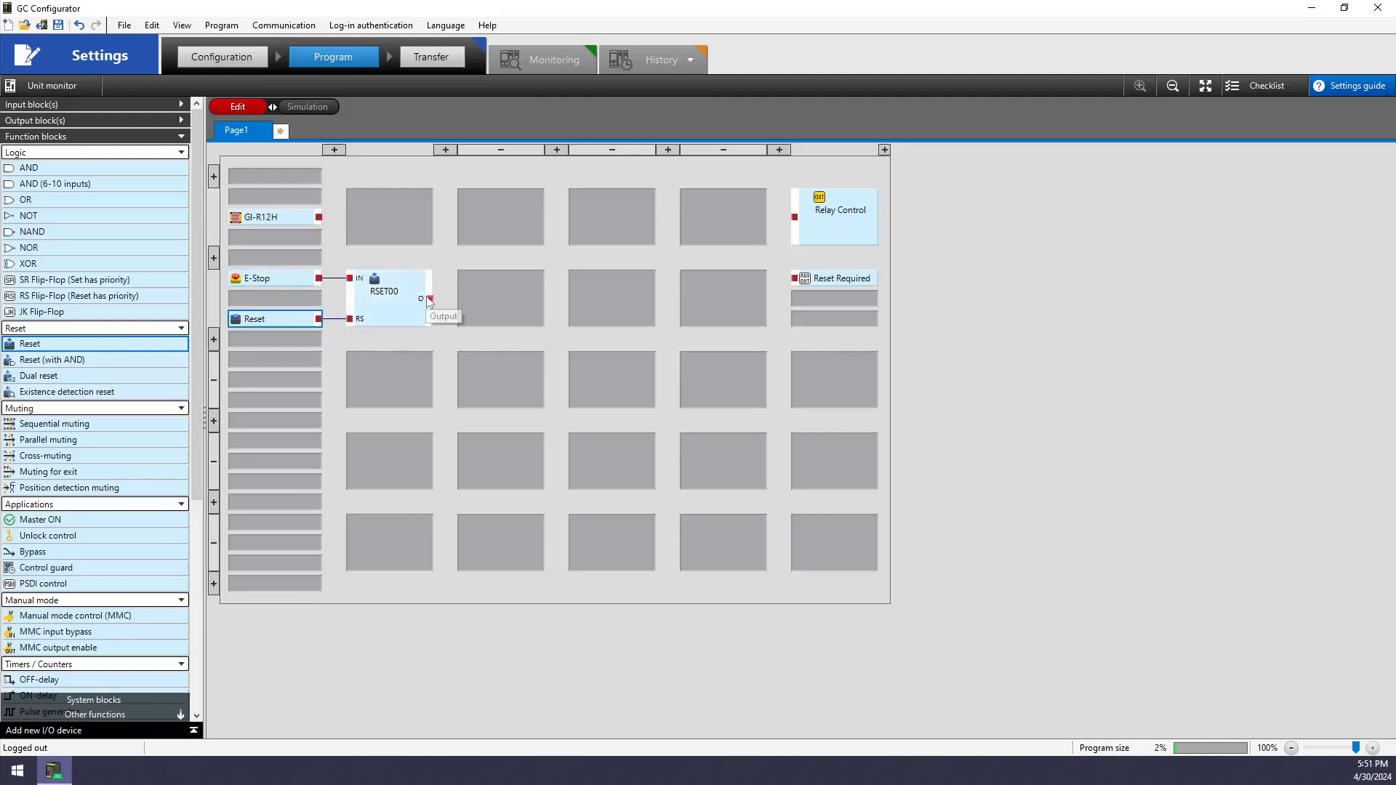
Try wiring RSET00 and GI-R12H to Relay Control, then delete the GI-R12H wire
{"action": "left_click_drag", "start_coordinate": [429, 298], "coordinate": [801, 222]}
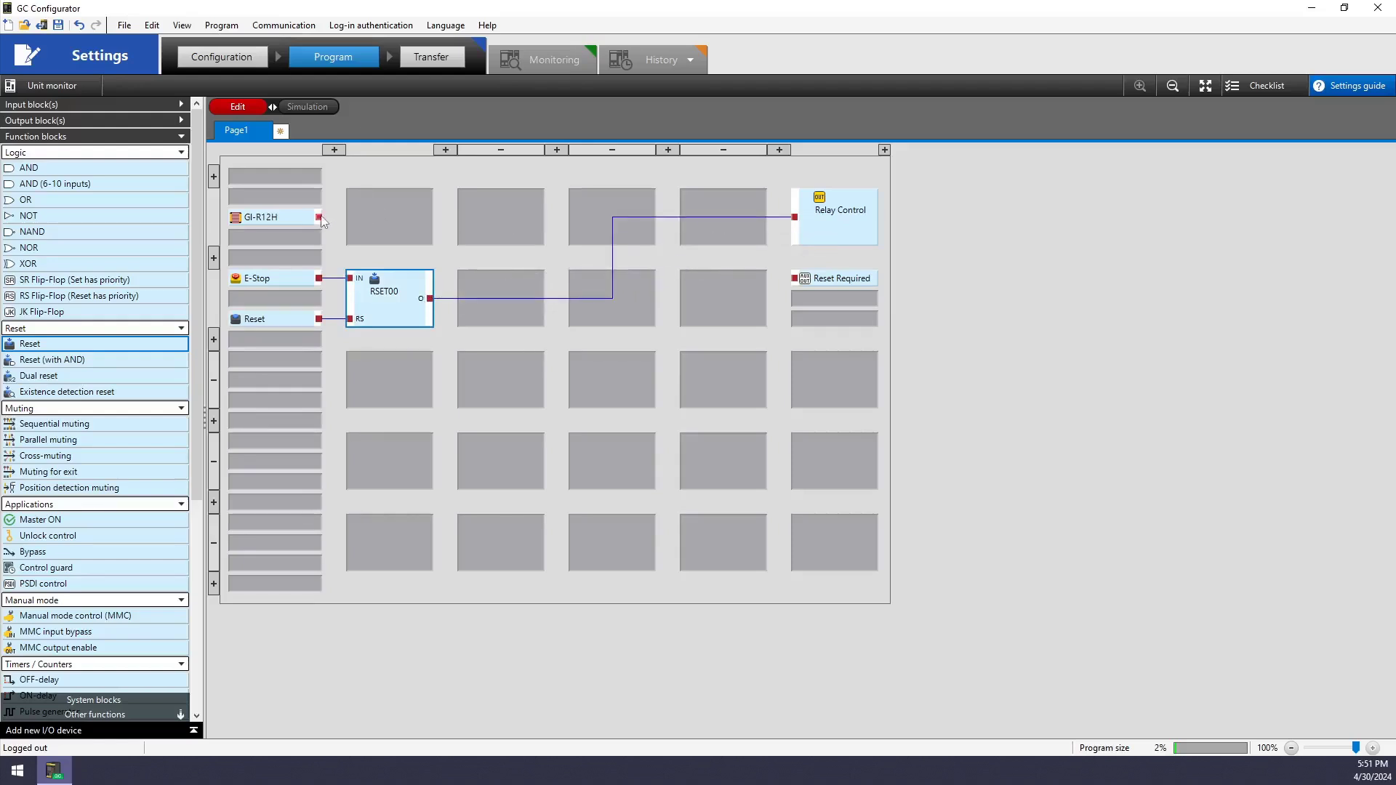
{"action": "left_click_drag", "start_coordinate": [321, 221], "coordinate": [795, 223]}
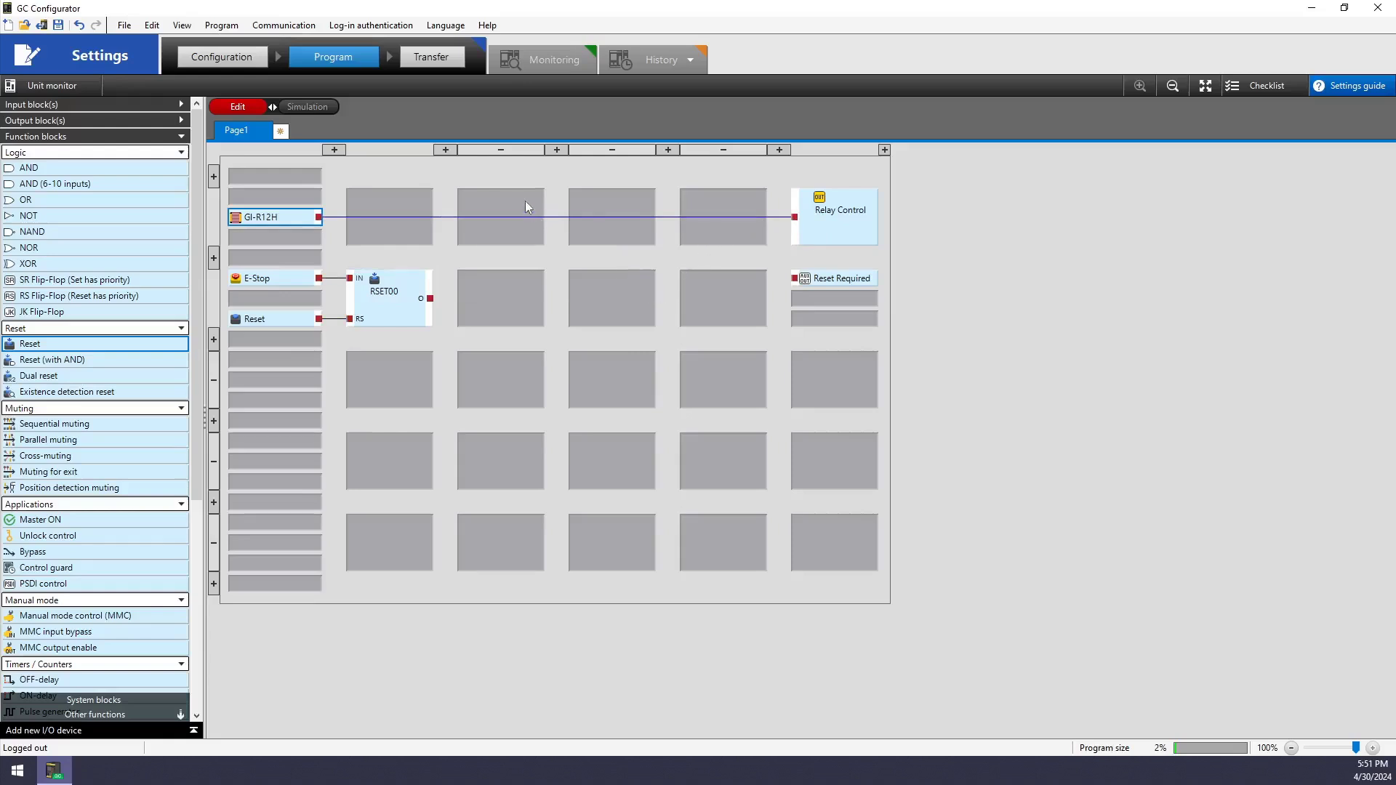
{"action": "left_click", "coordinate": [574, 217]}
{"action": "key", "text": "Delete"}
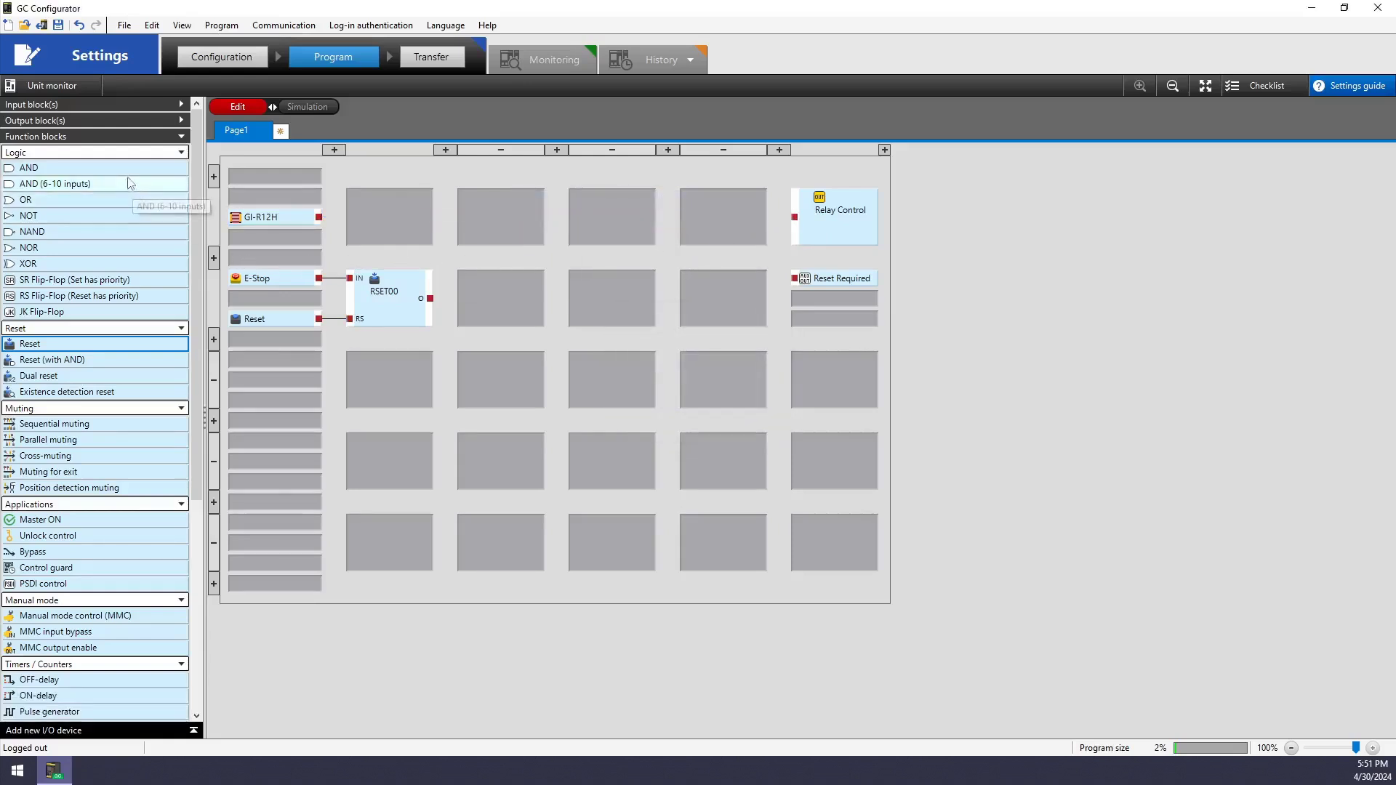
Add an AND block fed by RSET00's output and GI-R12H's output
{"action": "left_click_drag", "start_coordinate": [29, 168], "coordinate": [517, 311]}
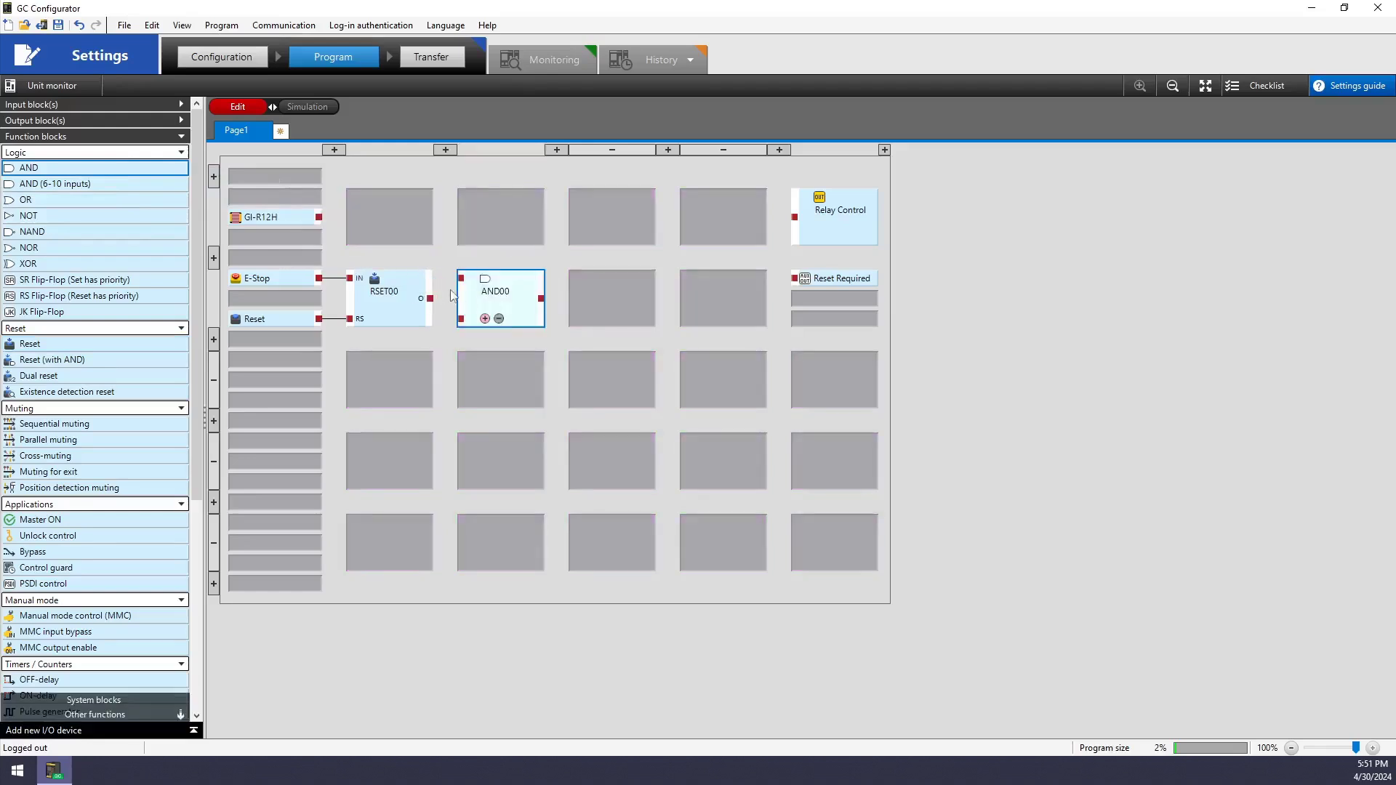
{"action": "left_click_drag", "start_coordinate": [431, 298], "coordinate": [460, 320]}
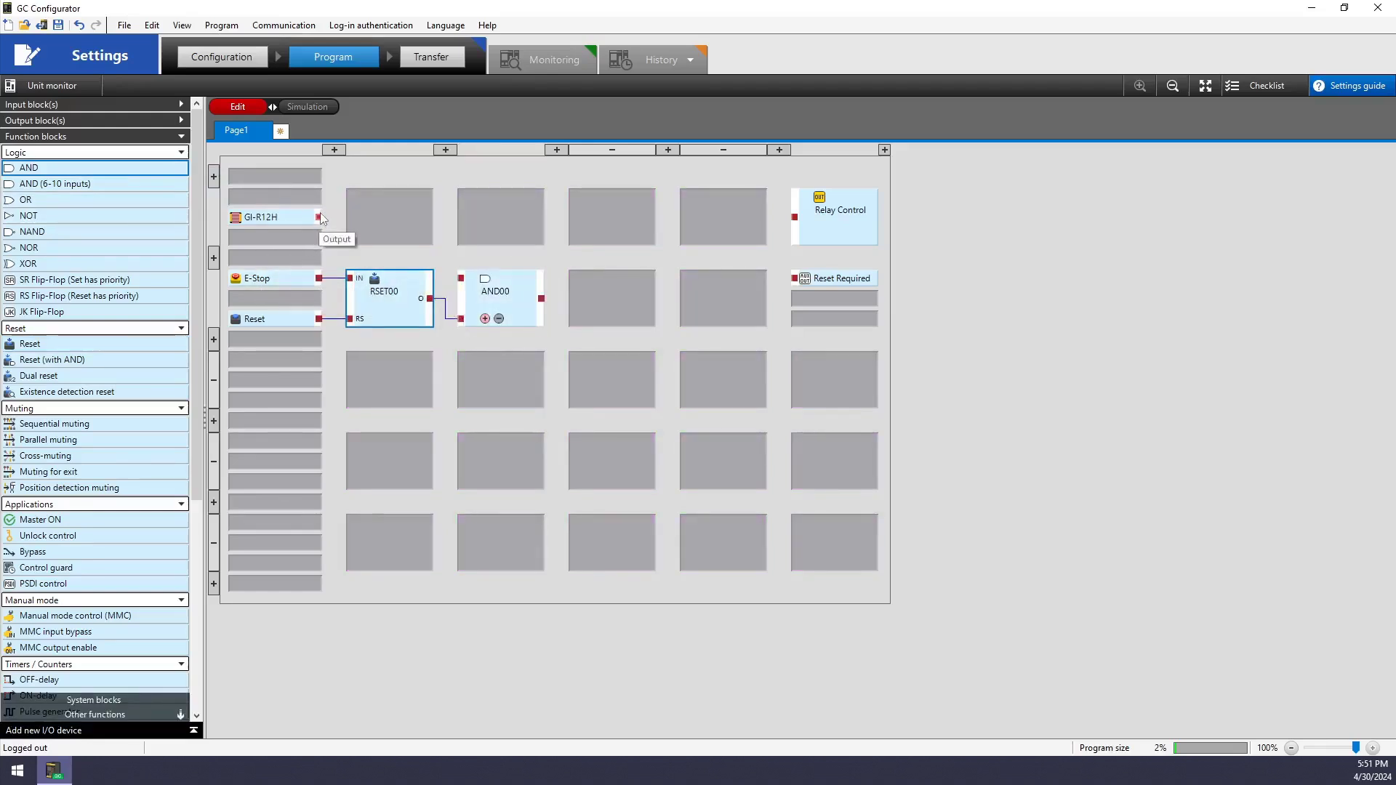
{"action": "left_click_drag", "start_coordinate": [318, 216], "coordinate": [461, 277]}
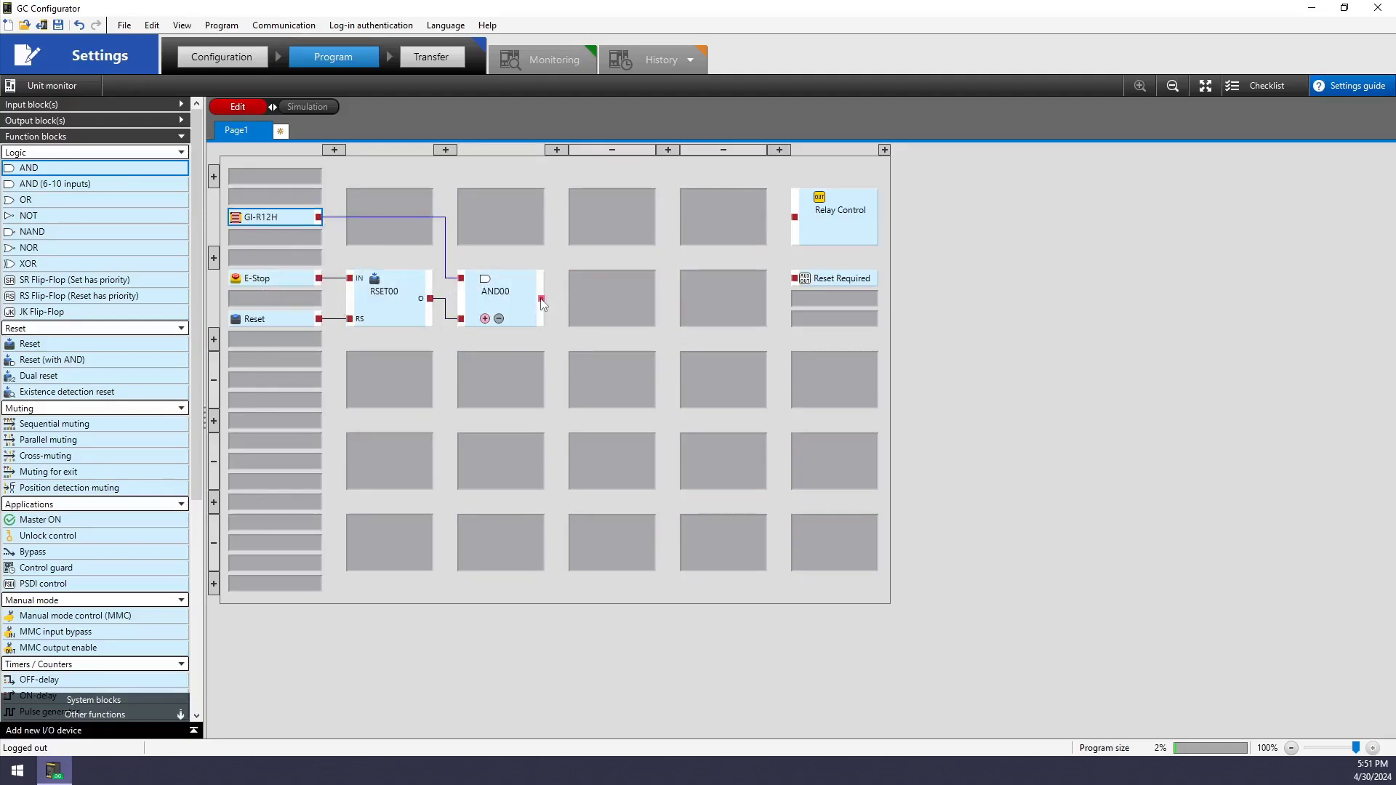
Wire AND00 to Relay Control, move AND00 to the top row, and place Reset Required beside RSET00
{"action": "left_click_drag", "start_coordinate": [541, 299], "coordinate": [795, 217]}
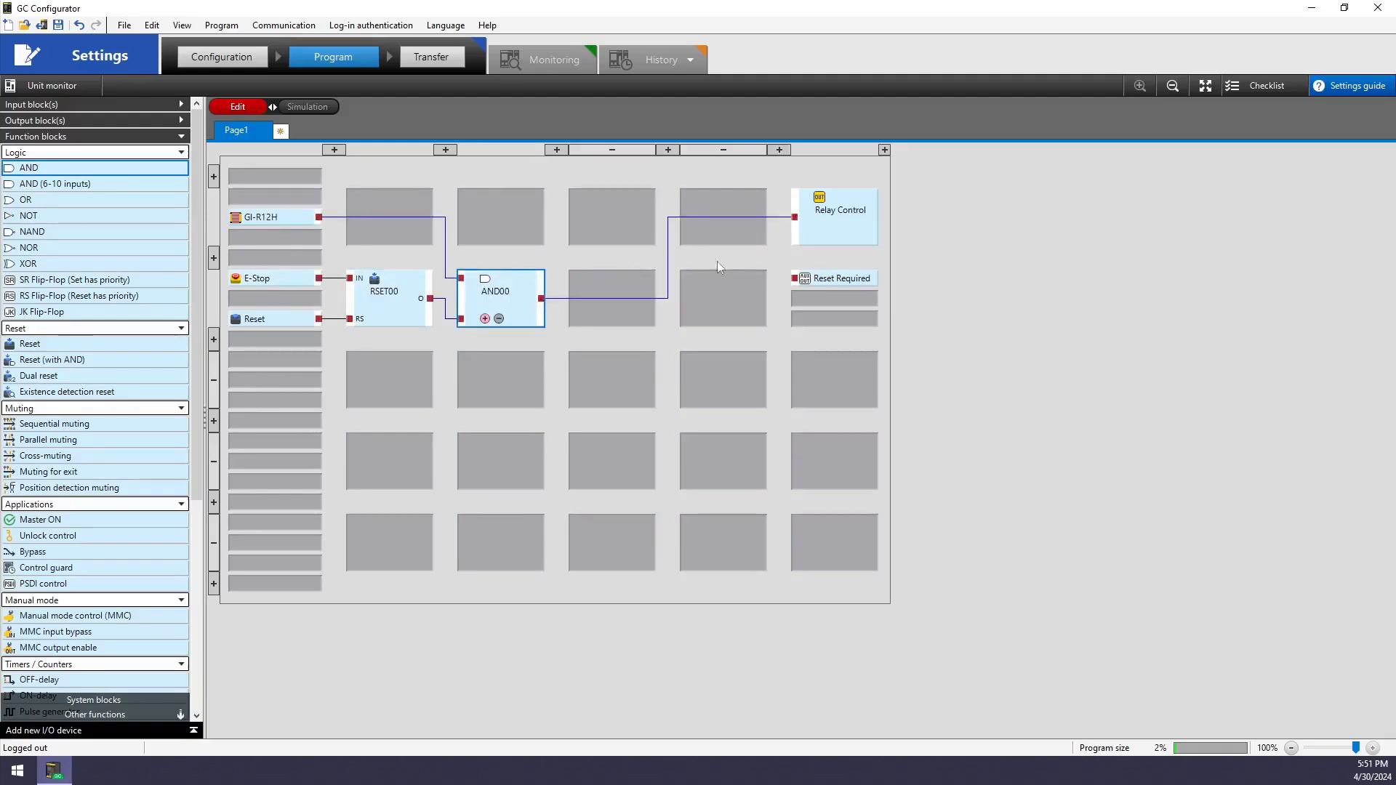
{"action": "left_click_drag", "start_coordinate": [538, 295], "coordinate": [509, 215]}
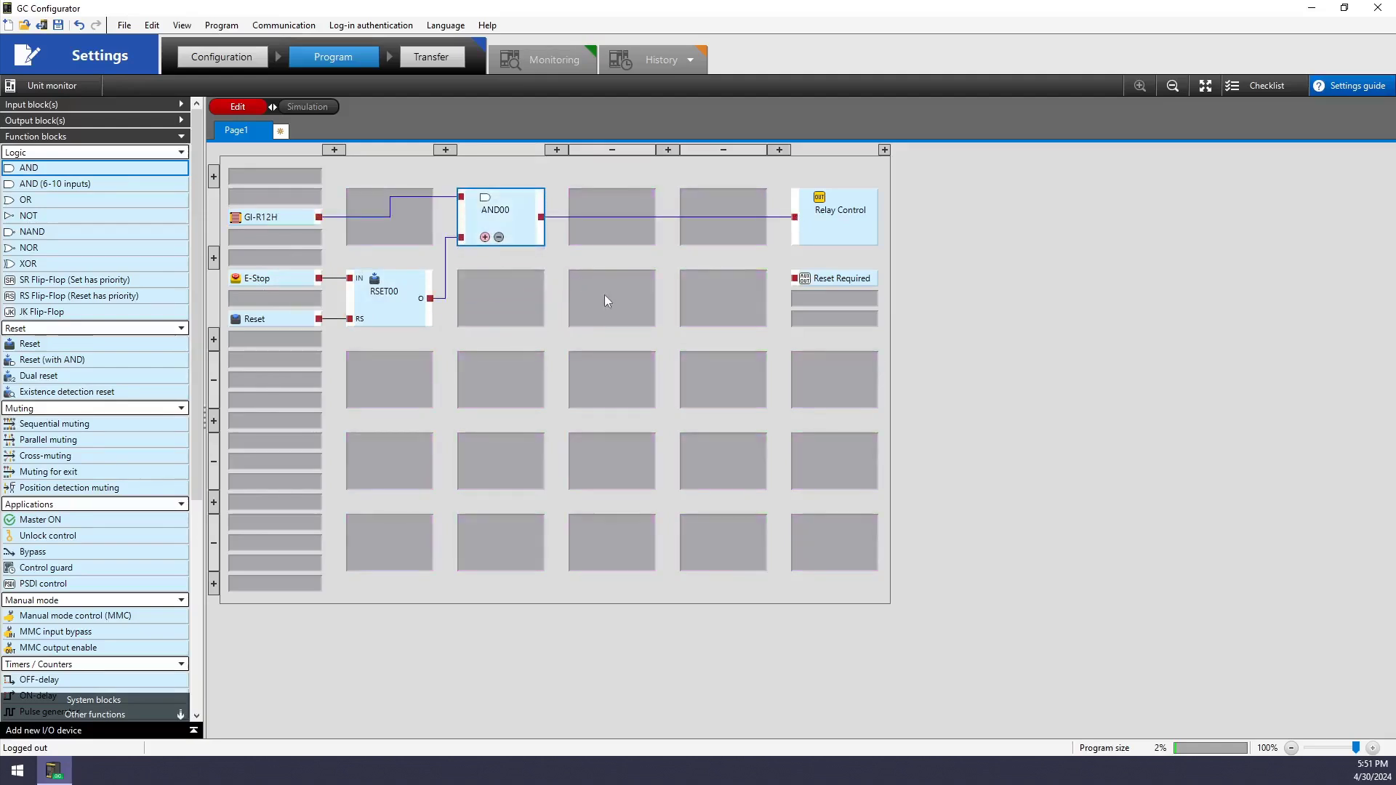
{"action": "left_click_drag", "start_coordinate": [836, 278], "coordinate": [491, 320]}
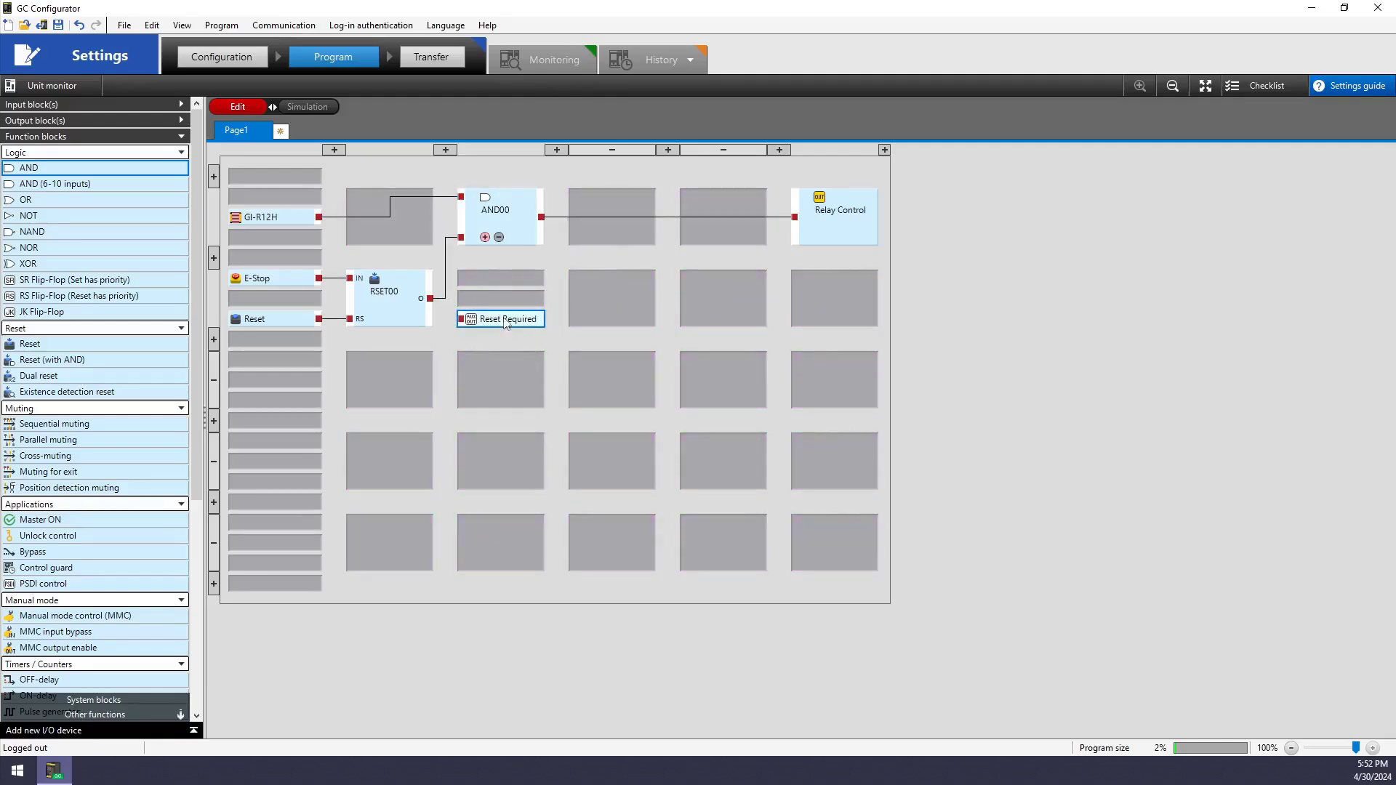
Enable RSET00's reset required output in its detailed settings
{"action": "right_click", "coordinate": [404, 309]}
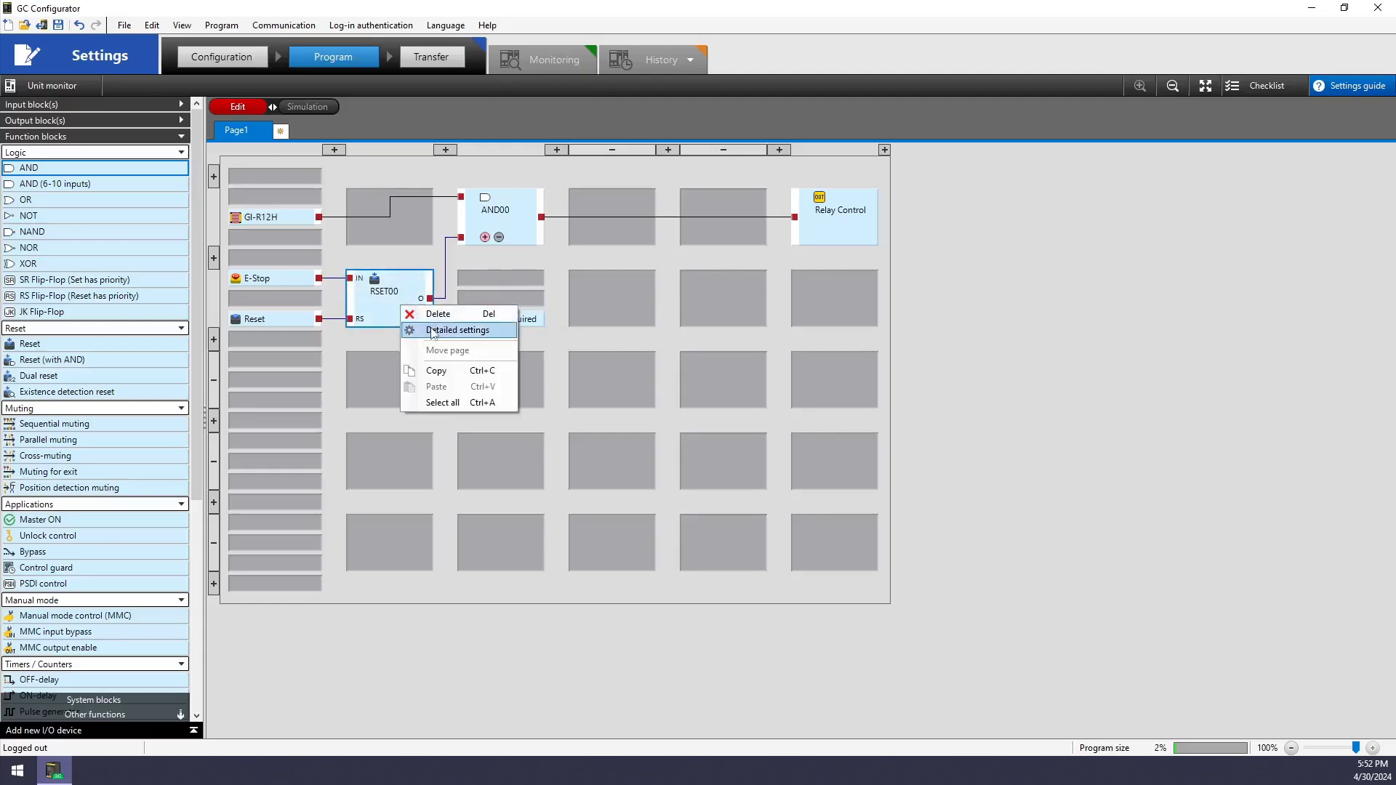
{"action": "left_click", "coordinate": [437, 330]}
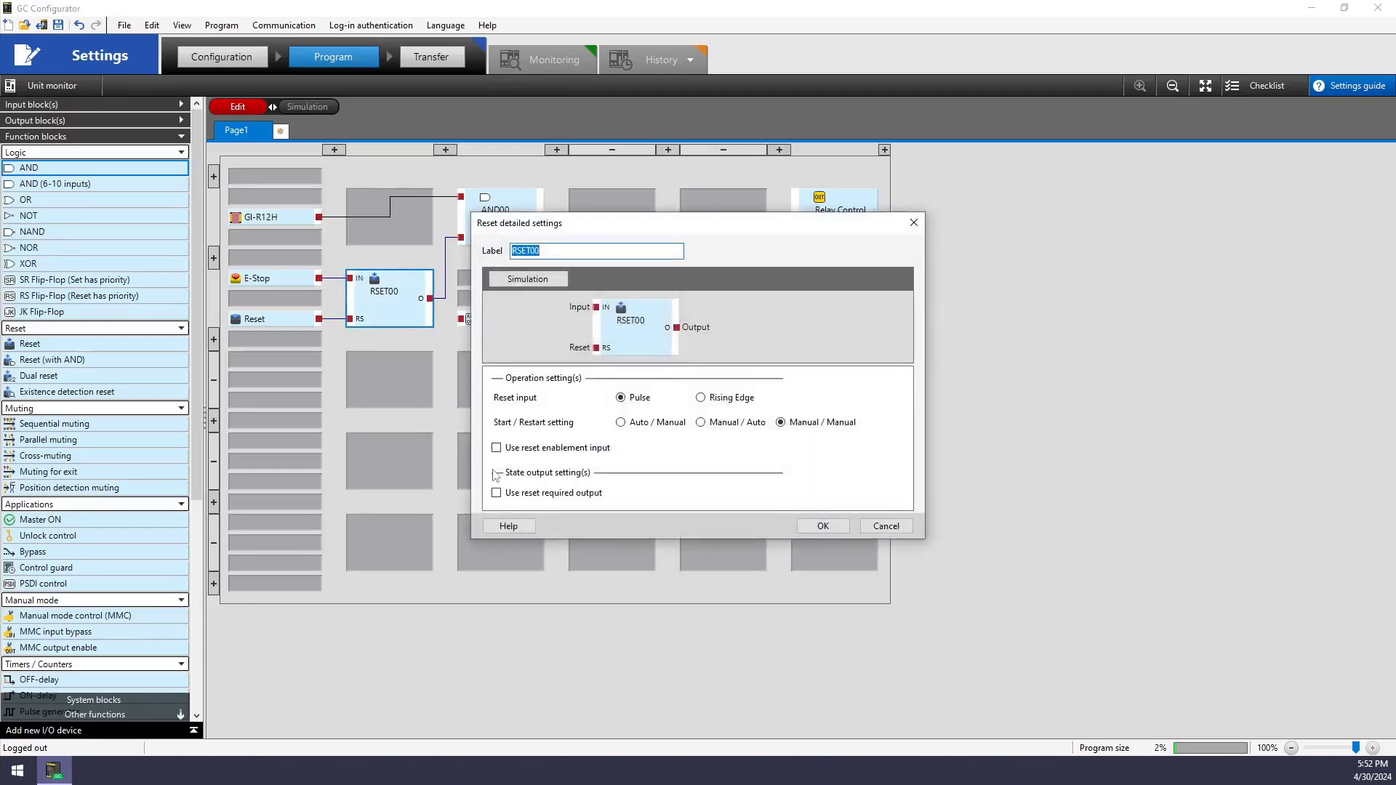
{"action": "left_click", "coordinate": [498, 494]}
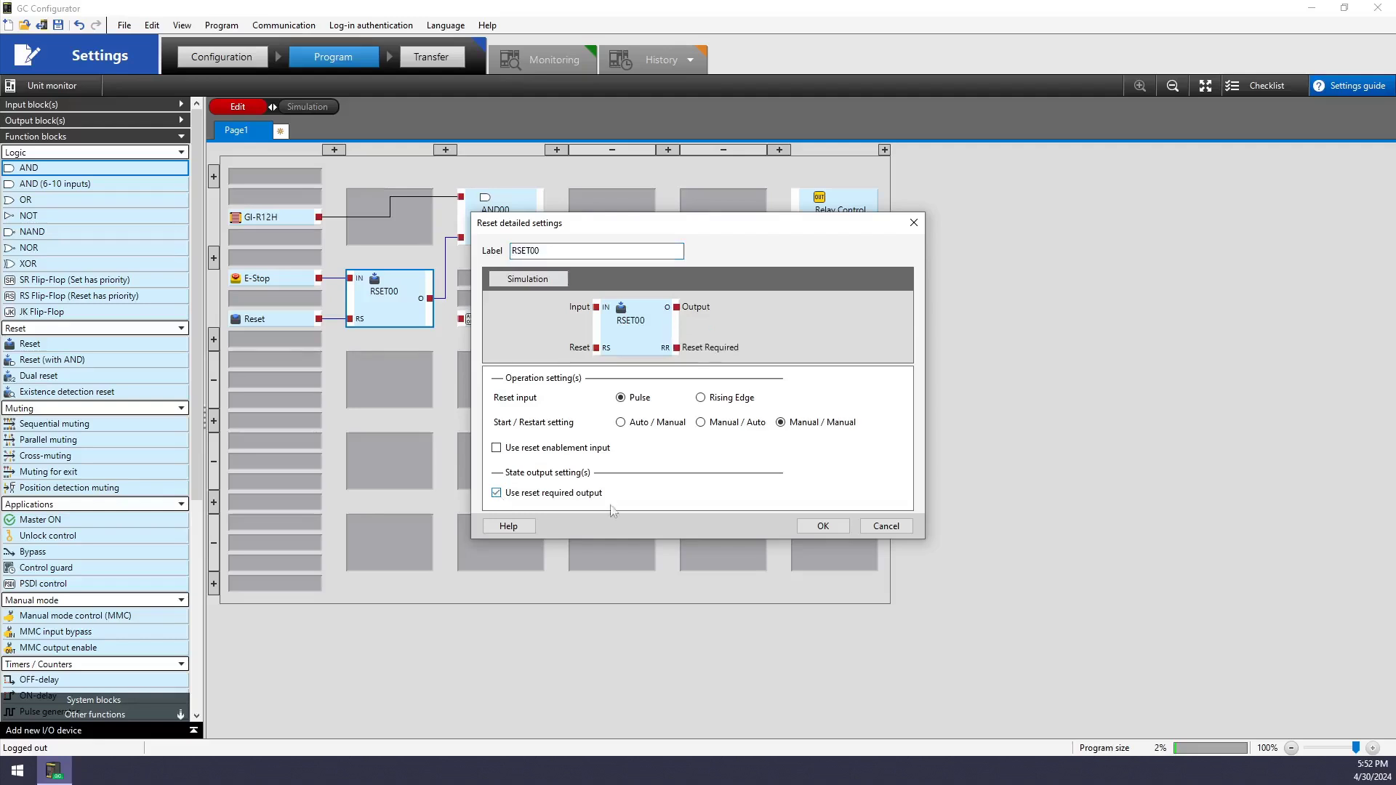
{"action": "left_click", "coordinate": [827, 531]}
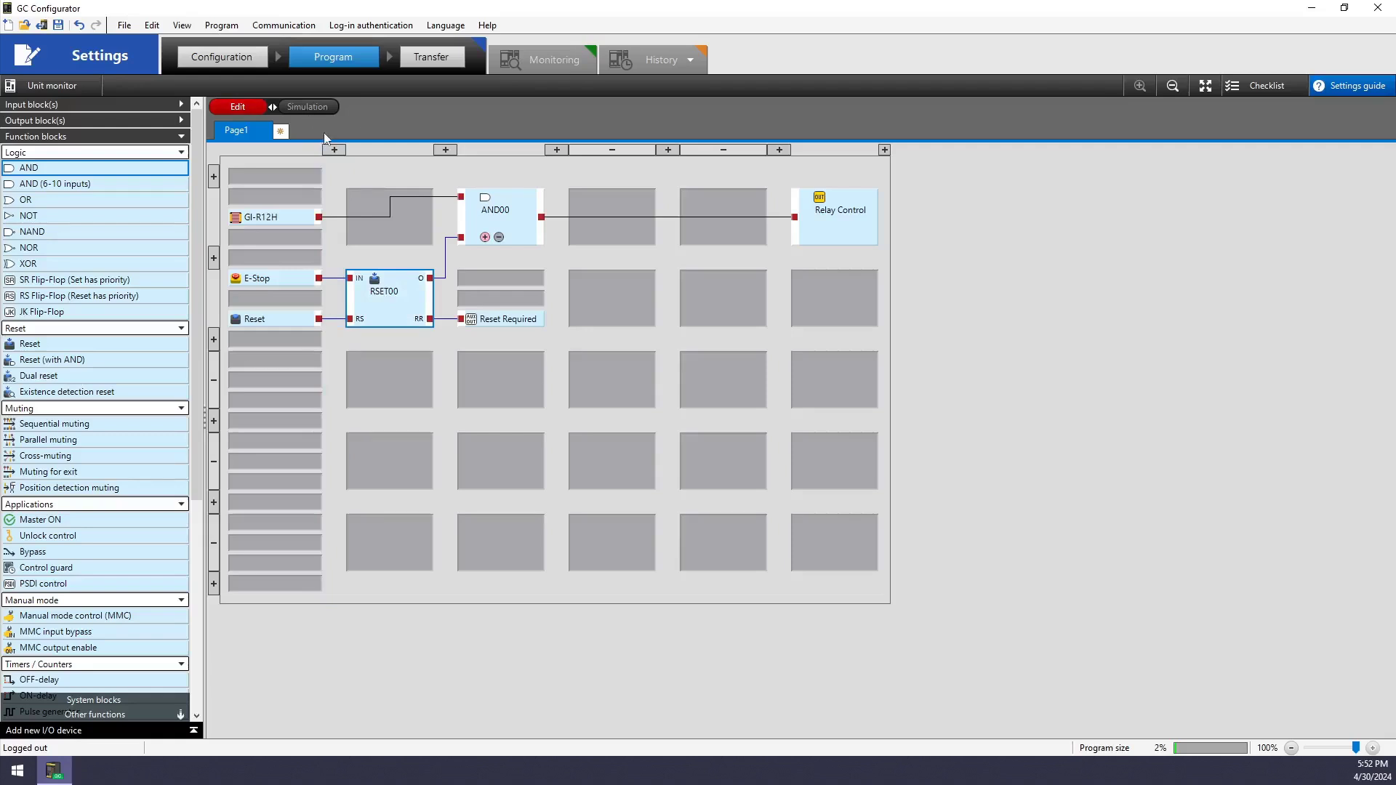
Remove two empty grid columns and three empty rows, then switch to Simulation
{"action": "left_click", "coordinate": [589, 148]}
{"action": "left_click", "coordinate": [589, 148]}
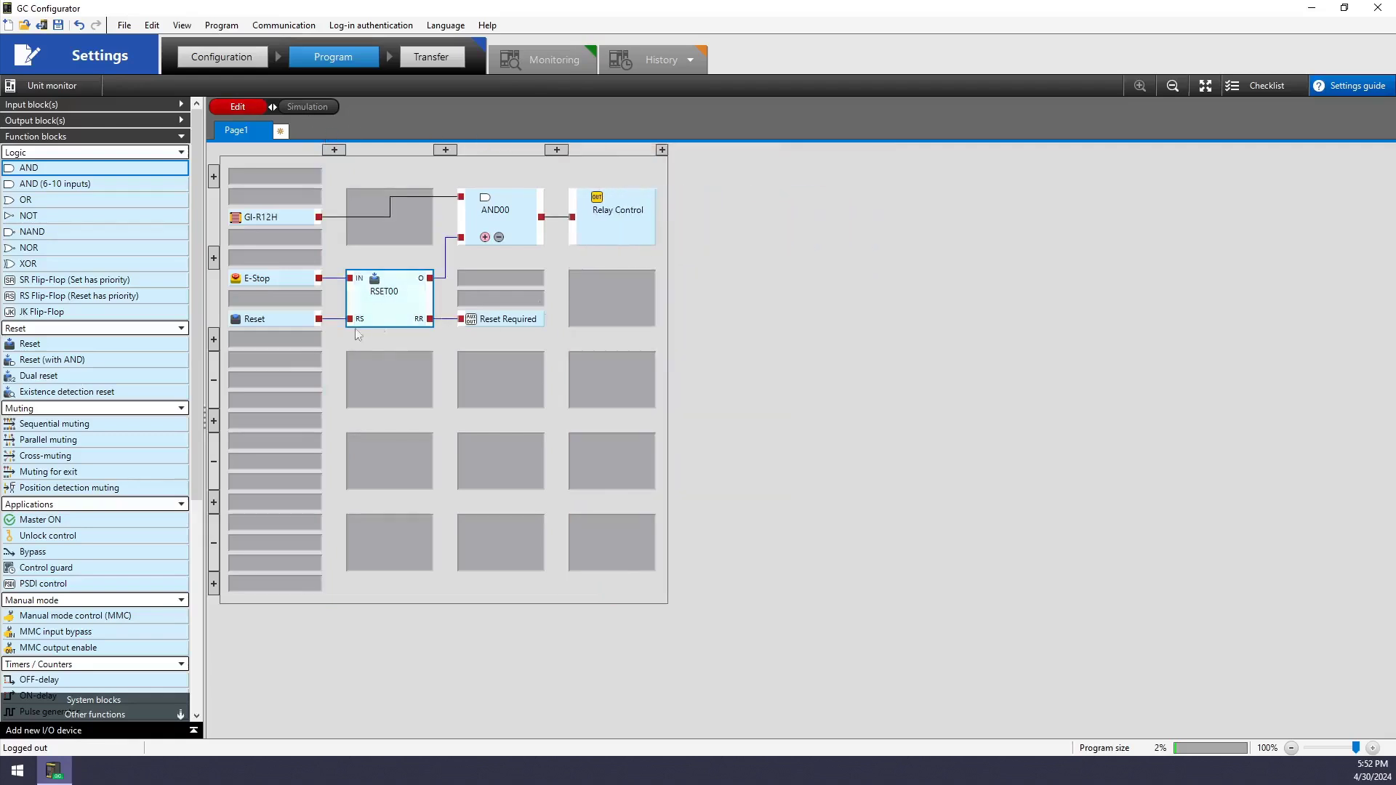
{"action": "left_click", "coordinate": [213, 381]}
{"action": "left_click", "coordinate": [214, 381]}
{"action": "left_click", "coordinate": [214, 381]}
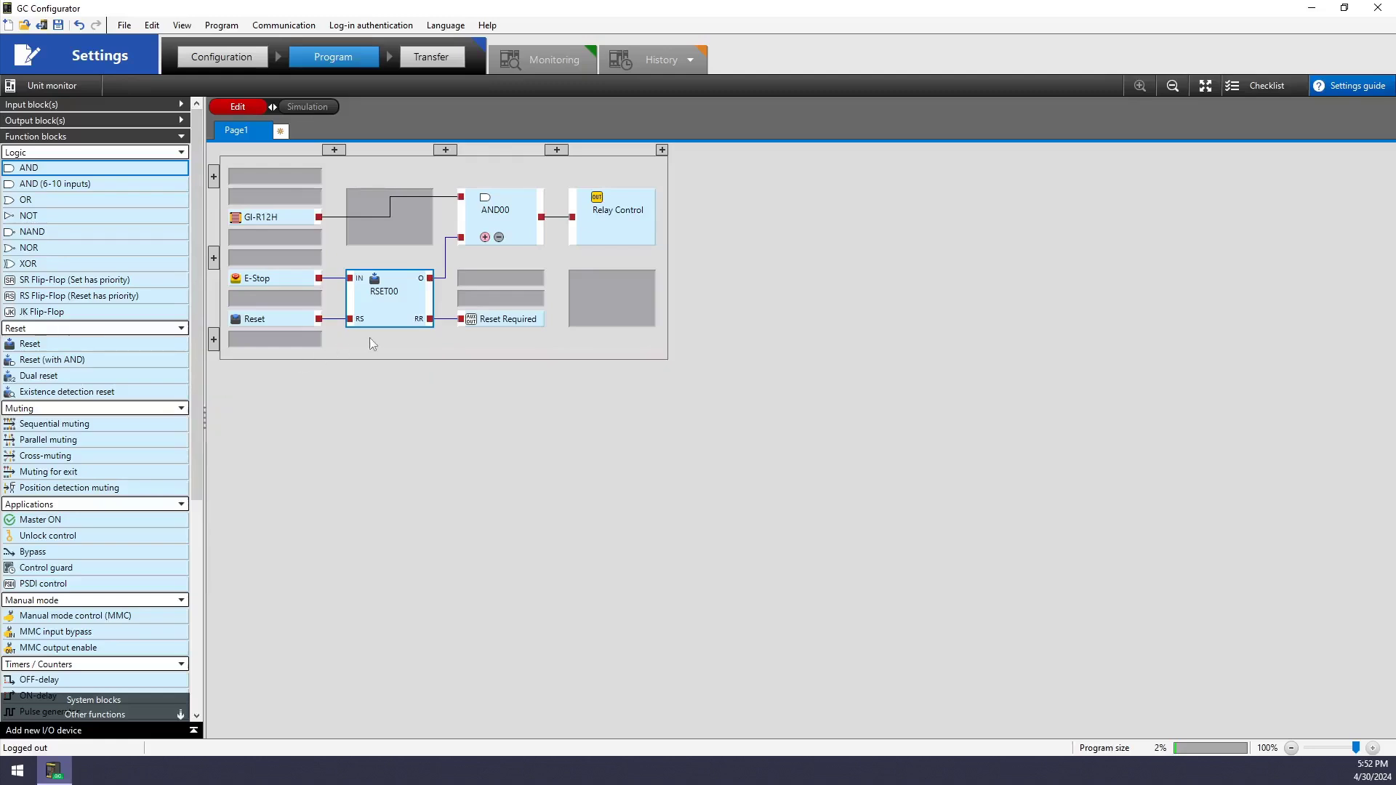
{"action": "left_click", "coordinate": [317, 106]}
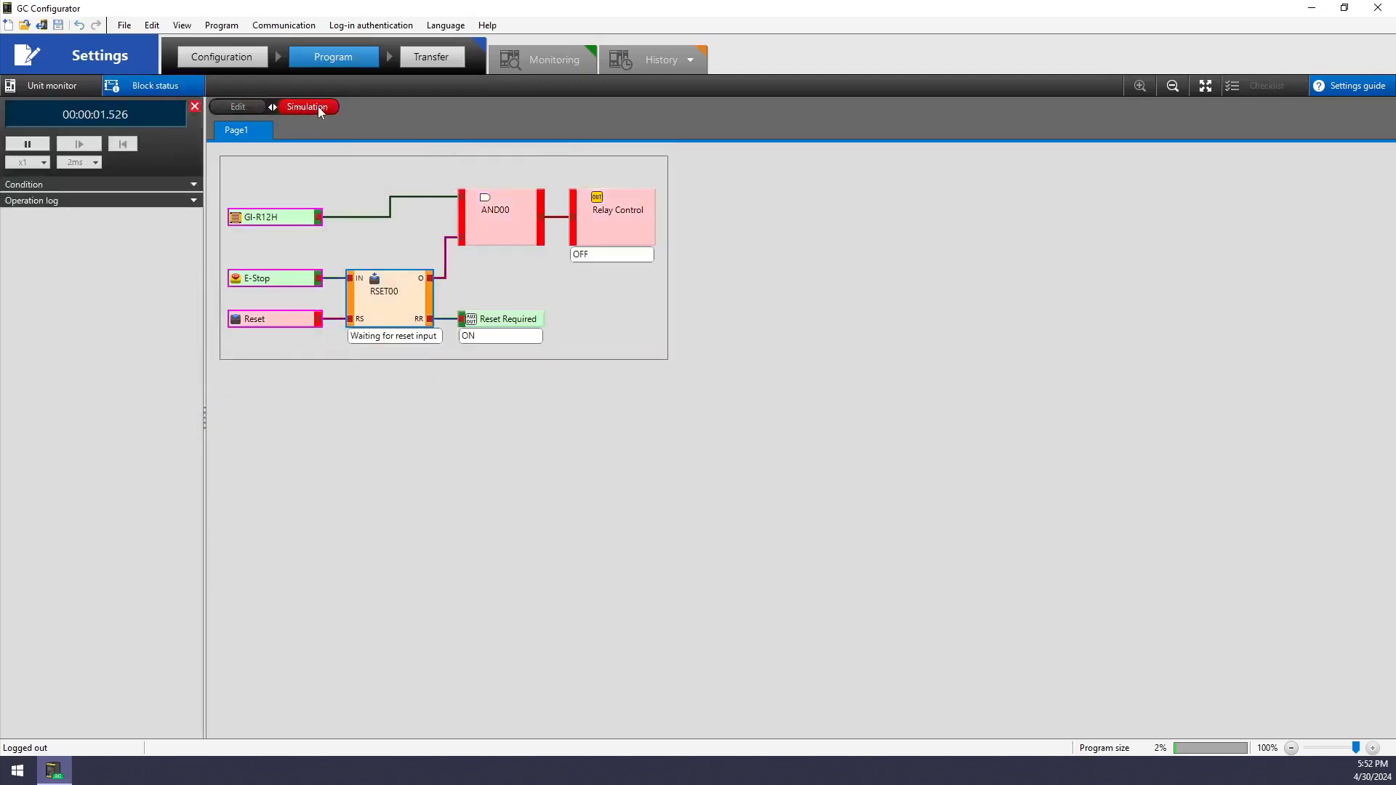
Turn GI-R12H and E-Stop off, restore both, and press Reset to energise Relay Control
{"action": "left_click", "coordinate": [274, 218]}
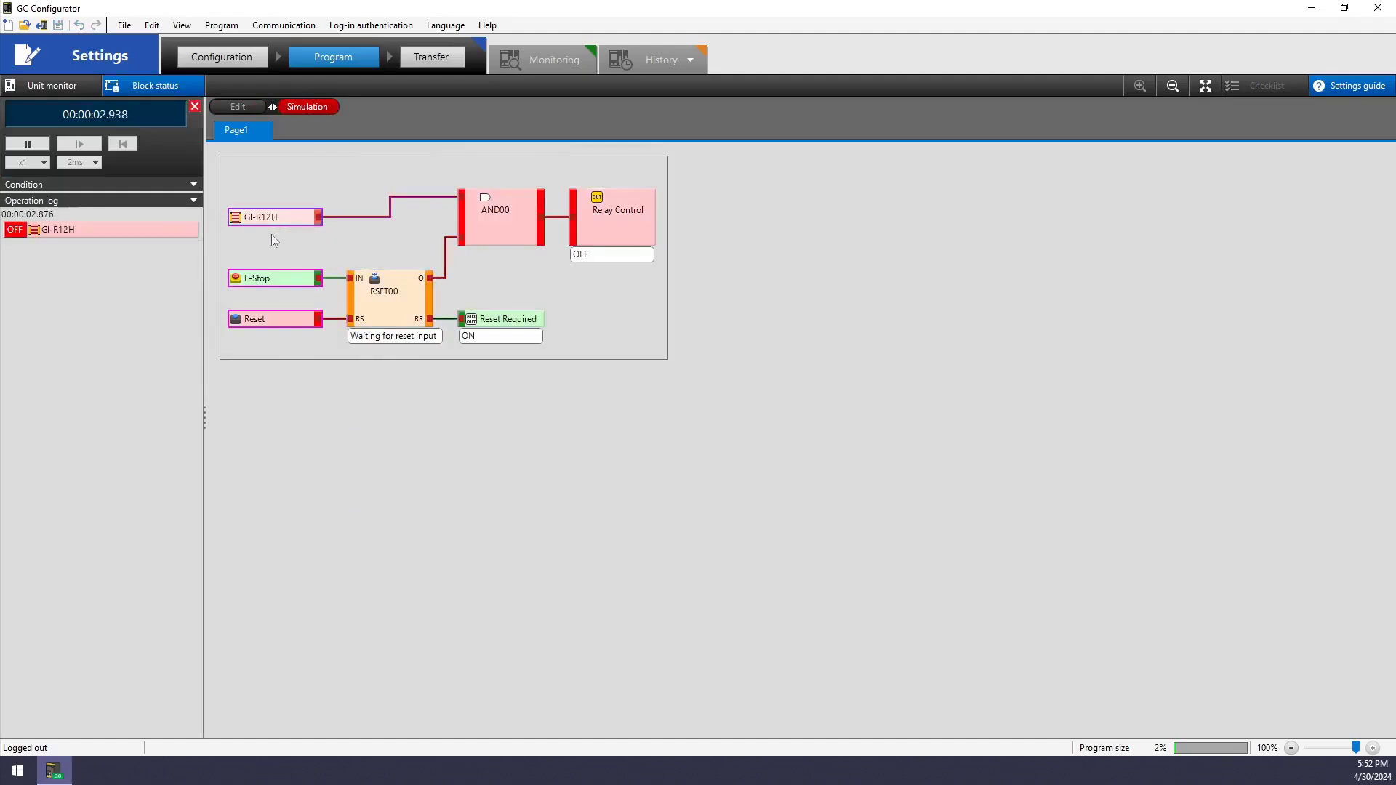
{"action": "left_click", "coordinate": [265, 280]}
{"action": "left_click", "coordinate": [273, 320]}
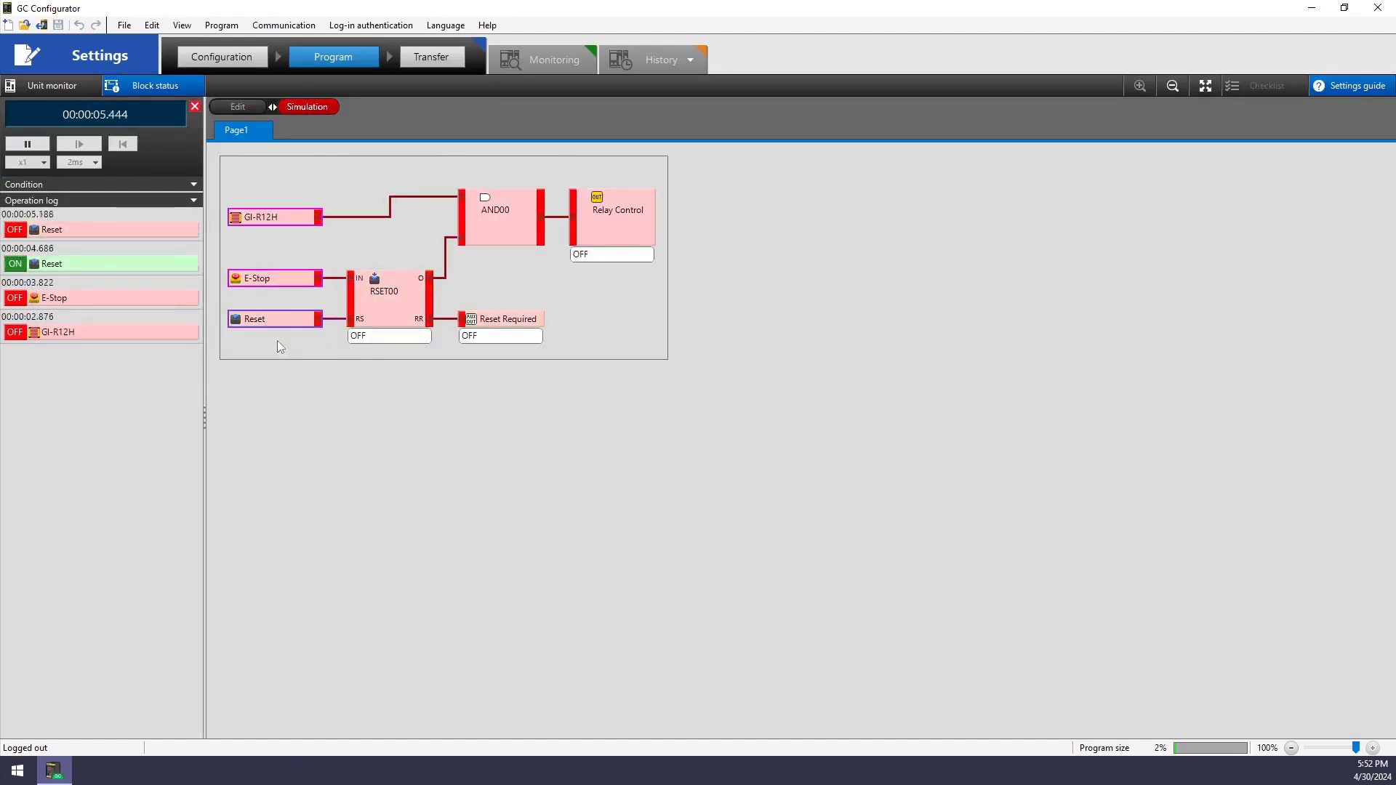
{"action": "left_click", "coordinate": [275, 220]}
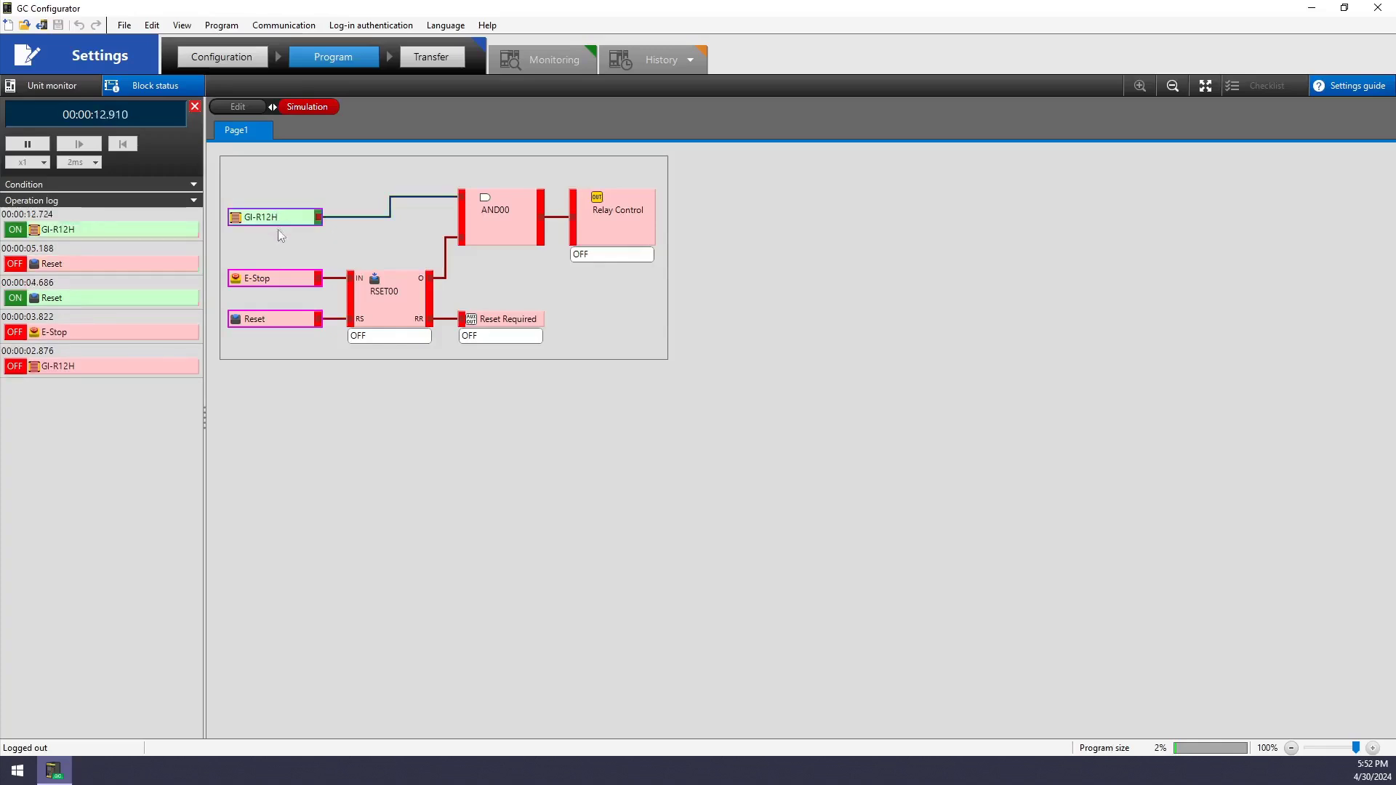
{"action": "left_click", "coordinate": [269, 279]}
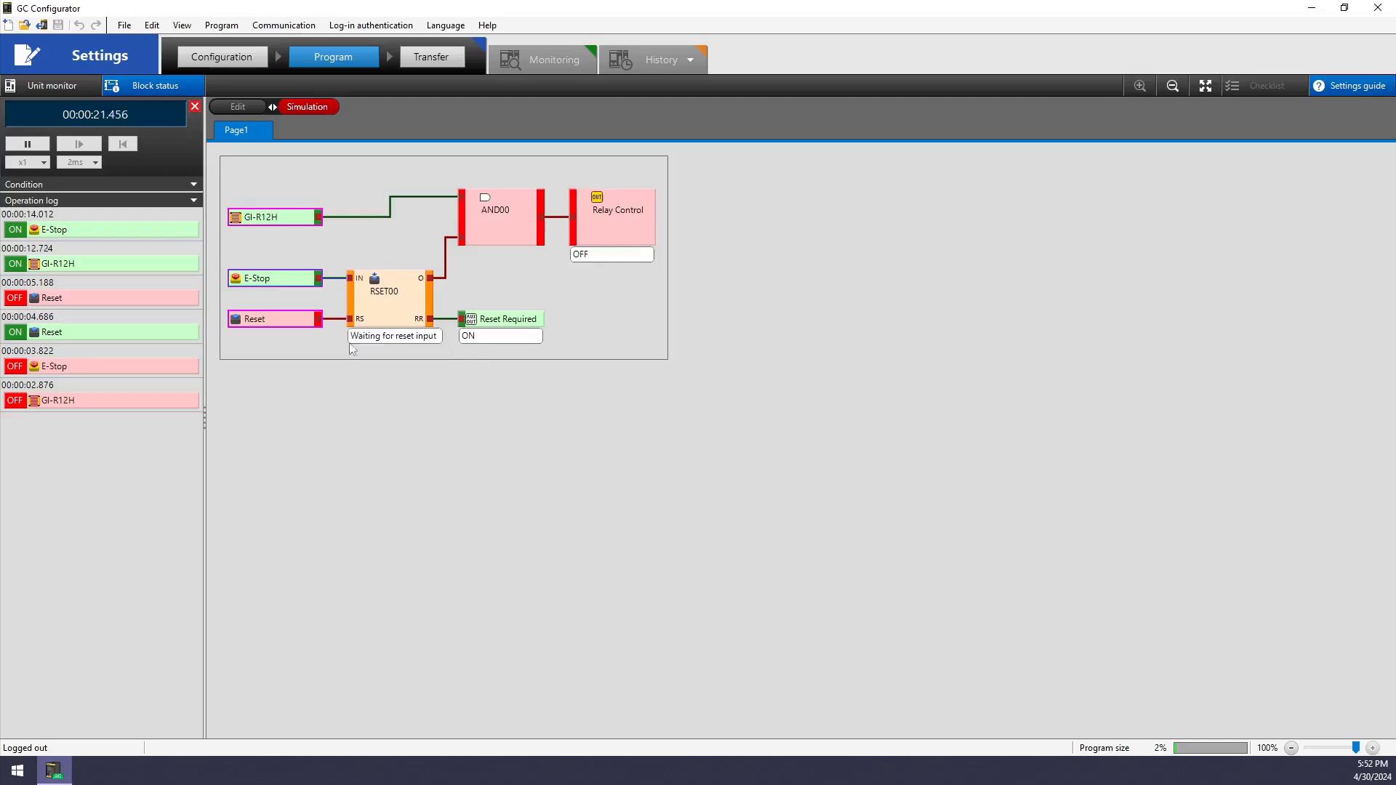
{"action": "left_click", "coordinate": [261, 324]}
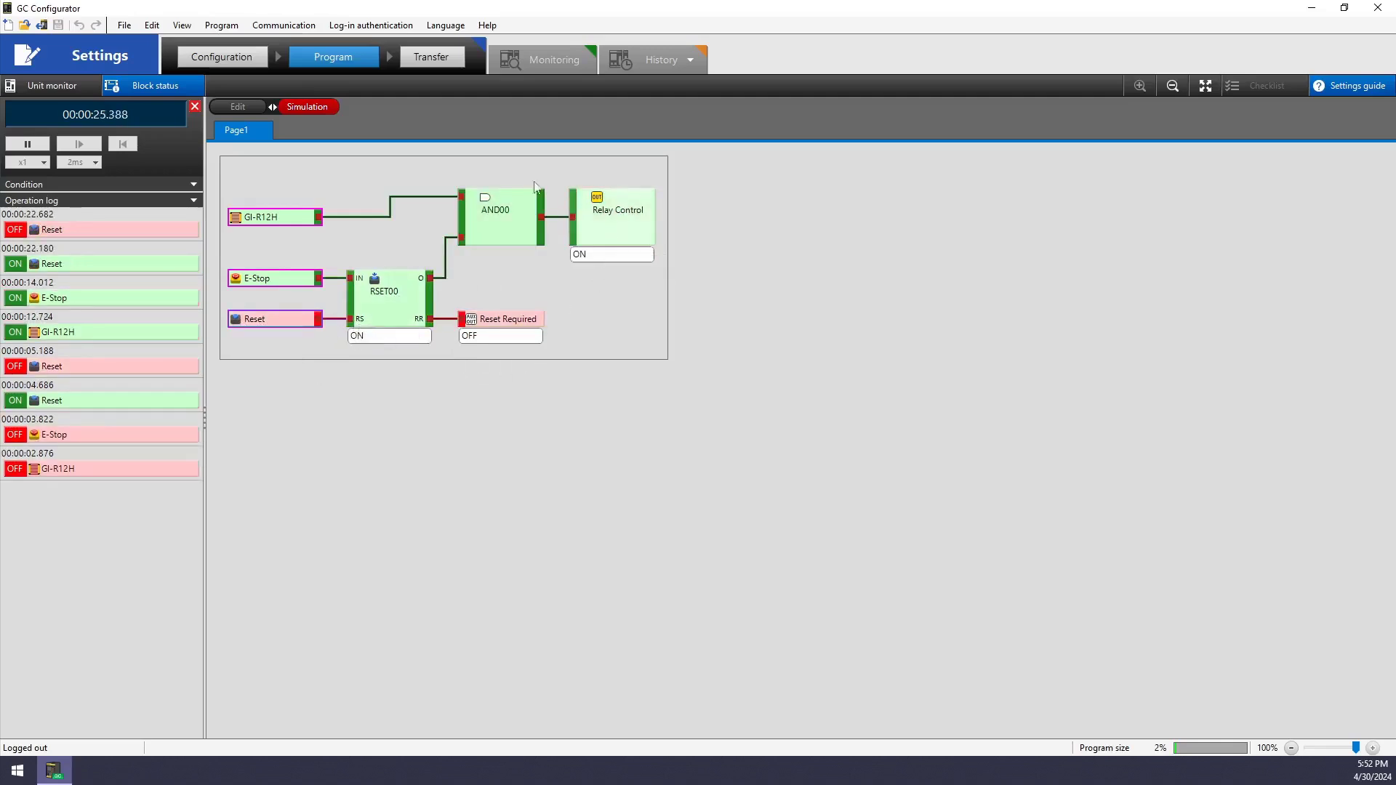
Trip the E-Stop and re-arm with Reset, then interrupt and restore GI-R12H to turn Relay Control on
{"action": "left_click", "coordinate": [267, 281]}
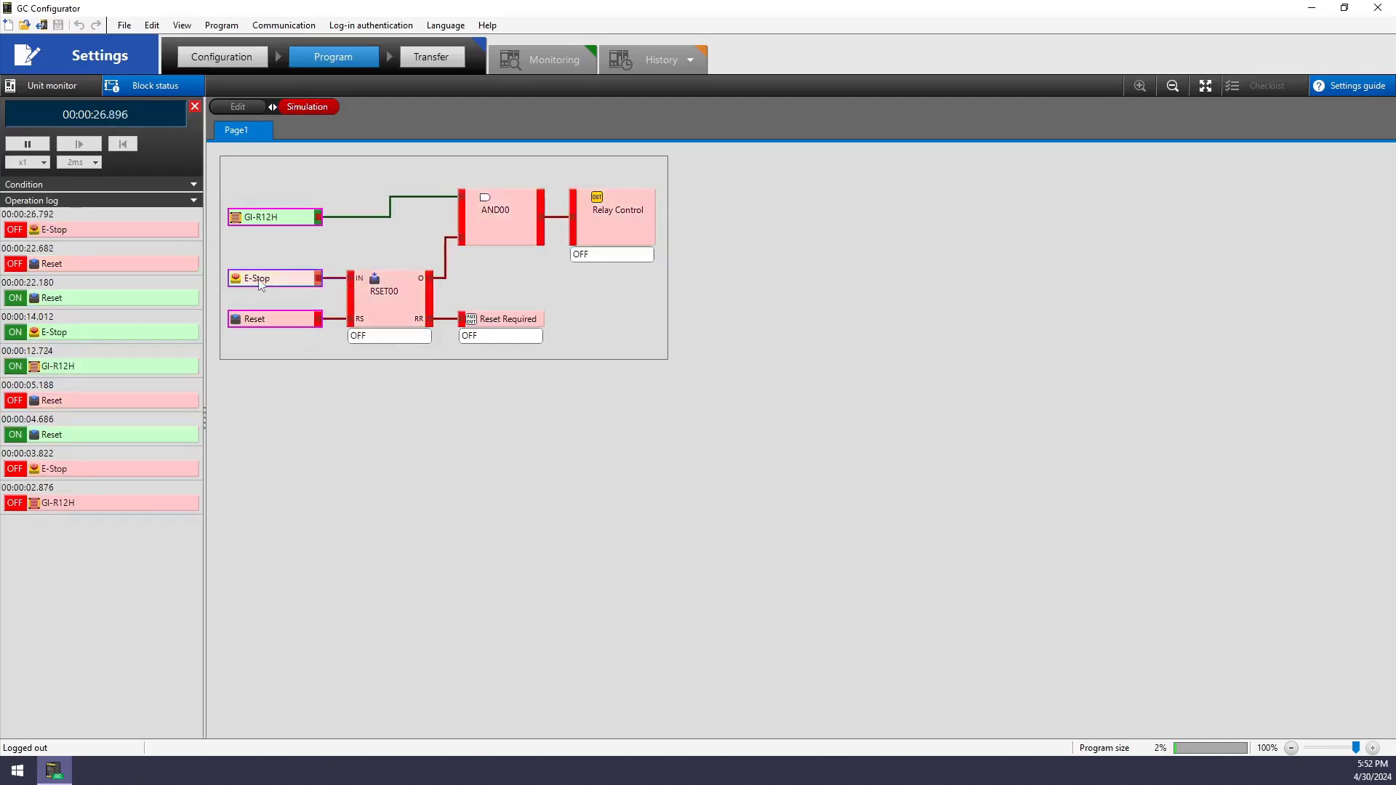
{"action": "left_click", "coordinate": [297, 318]}
{"action": "left_click", "coordinate": [263, 220]}
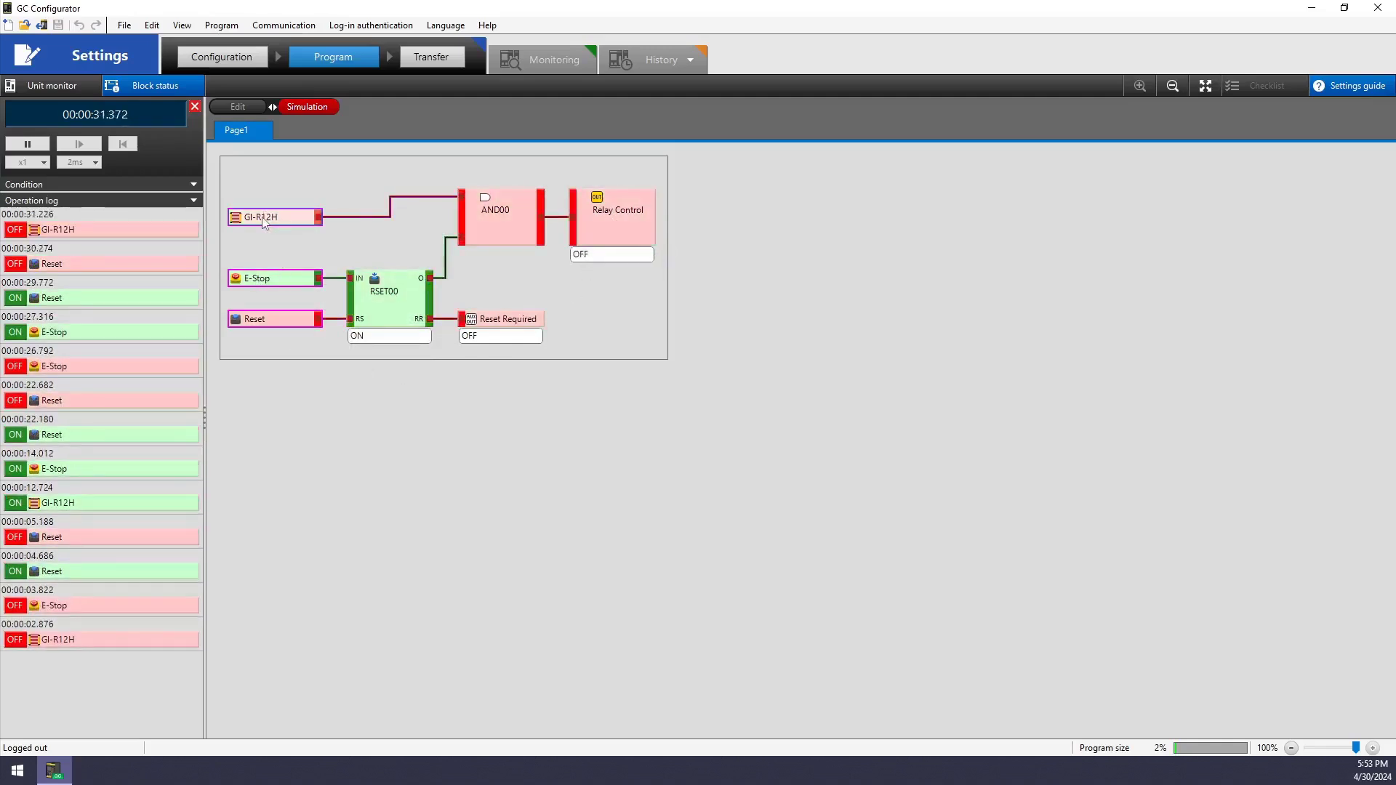
{"action": "left_click", "coordinate": [263, 220]}
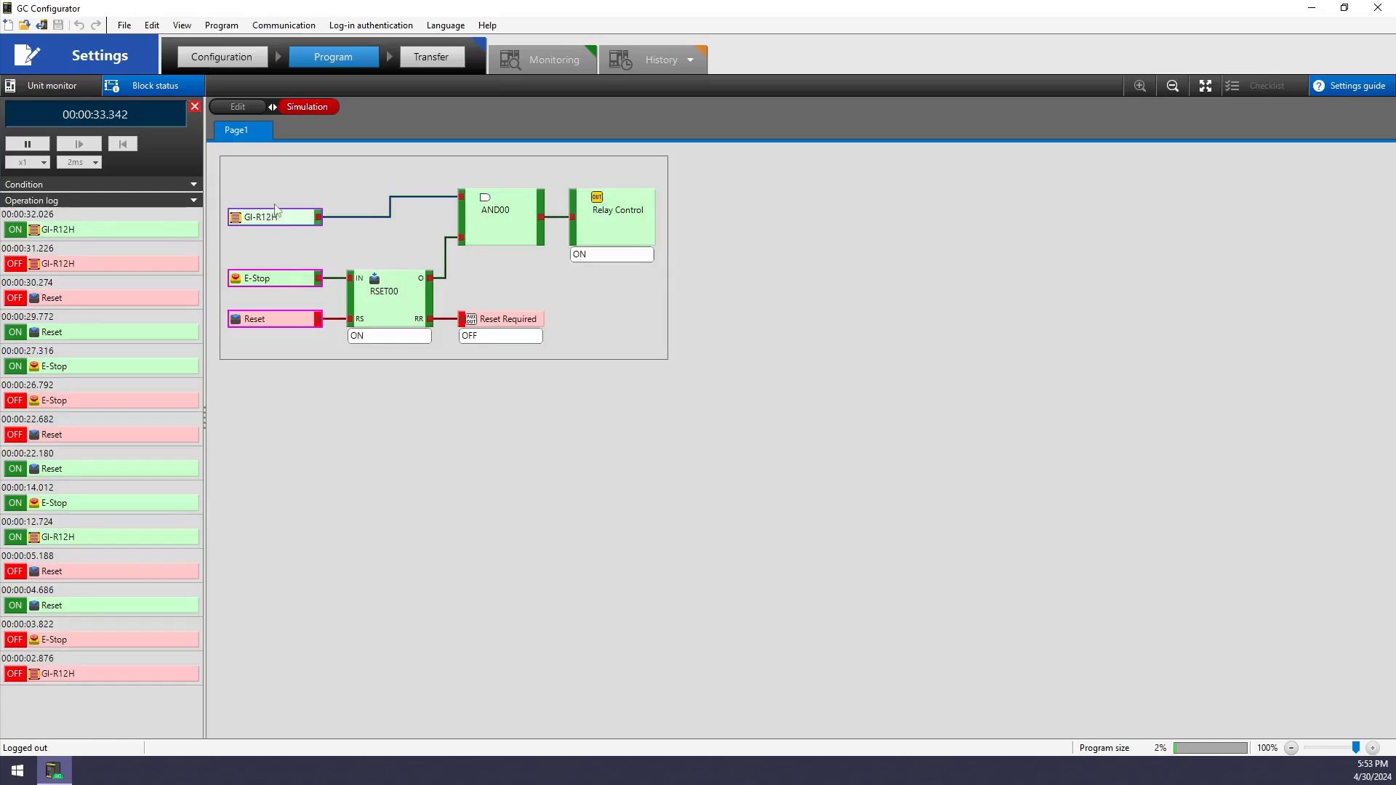
End the simulation and transfer to the controller without saving, dismissing the connection failure
{"action": "left_click", "coordinate": [194, 108]}
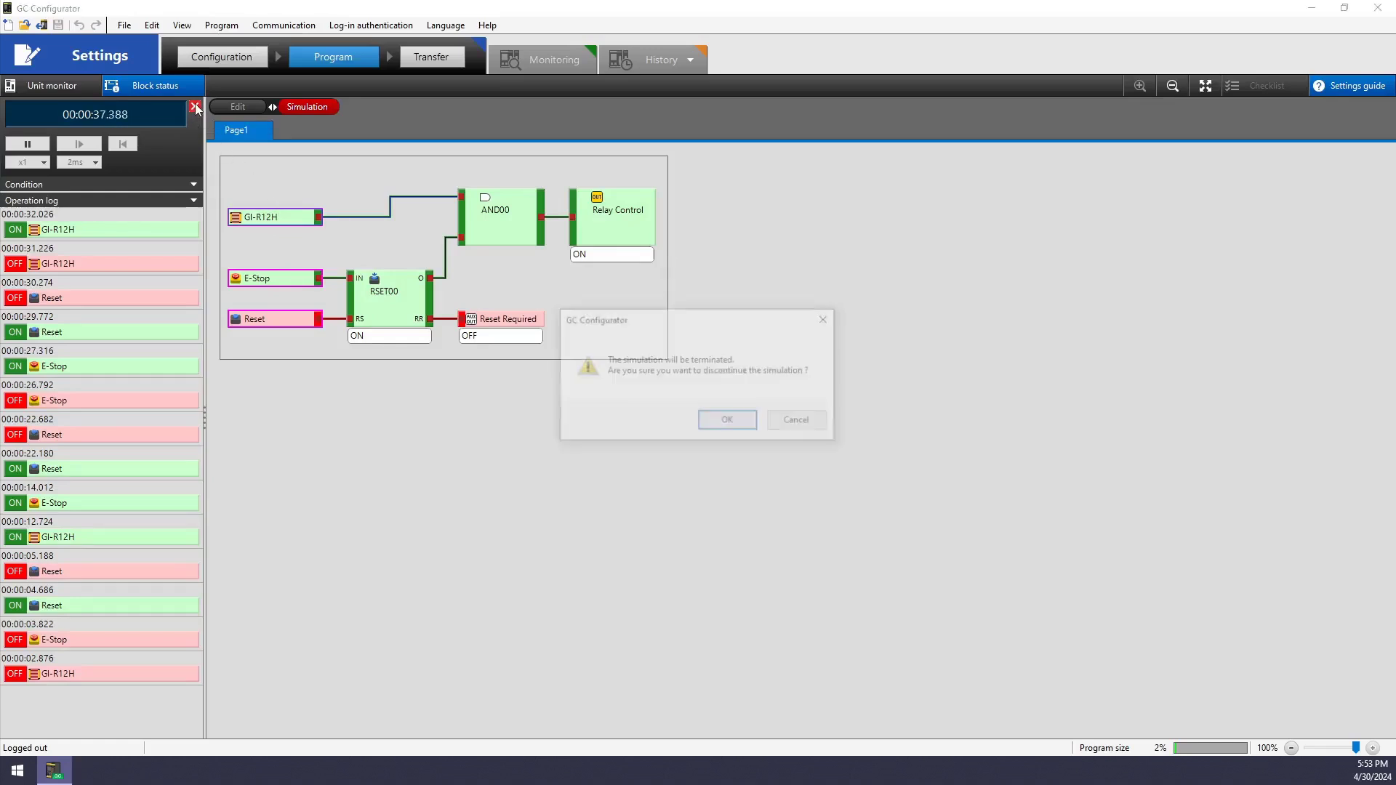
{"action": "left_click", "coordinate": [728, 421]}
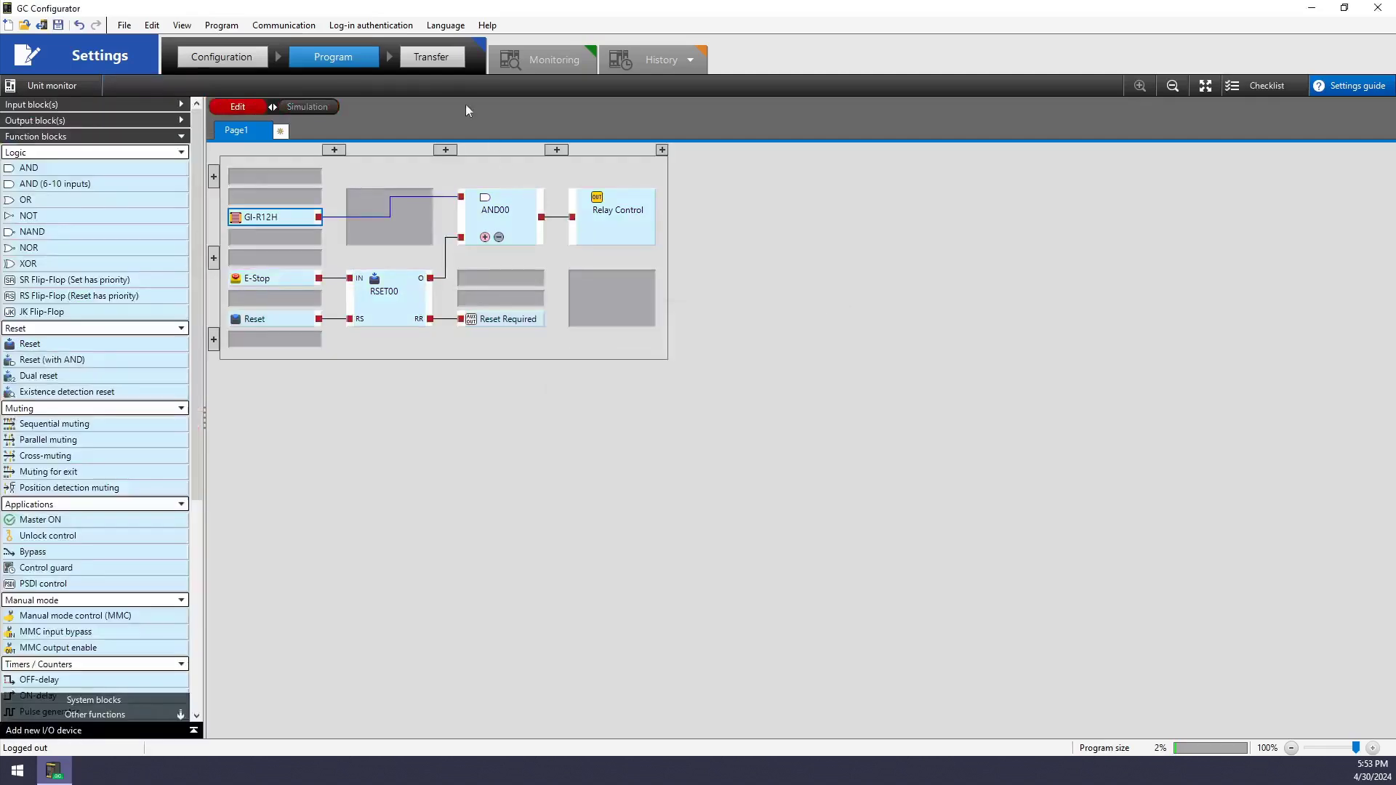
{"action": "left_click", "coordinate": [432, 58]}
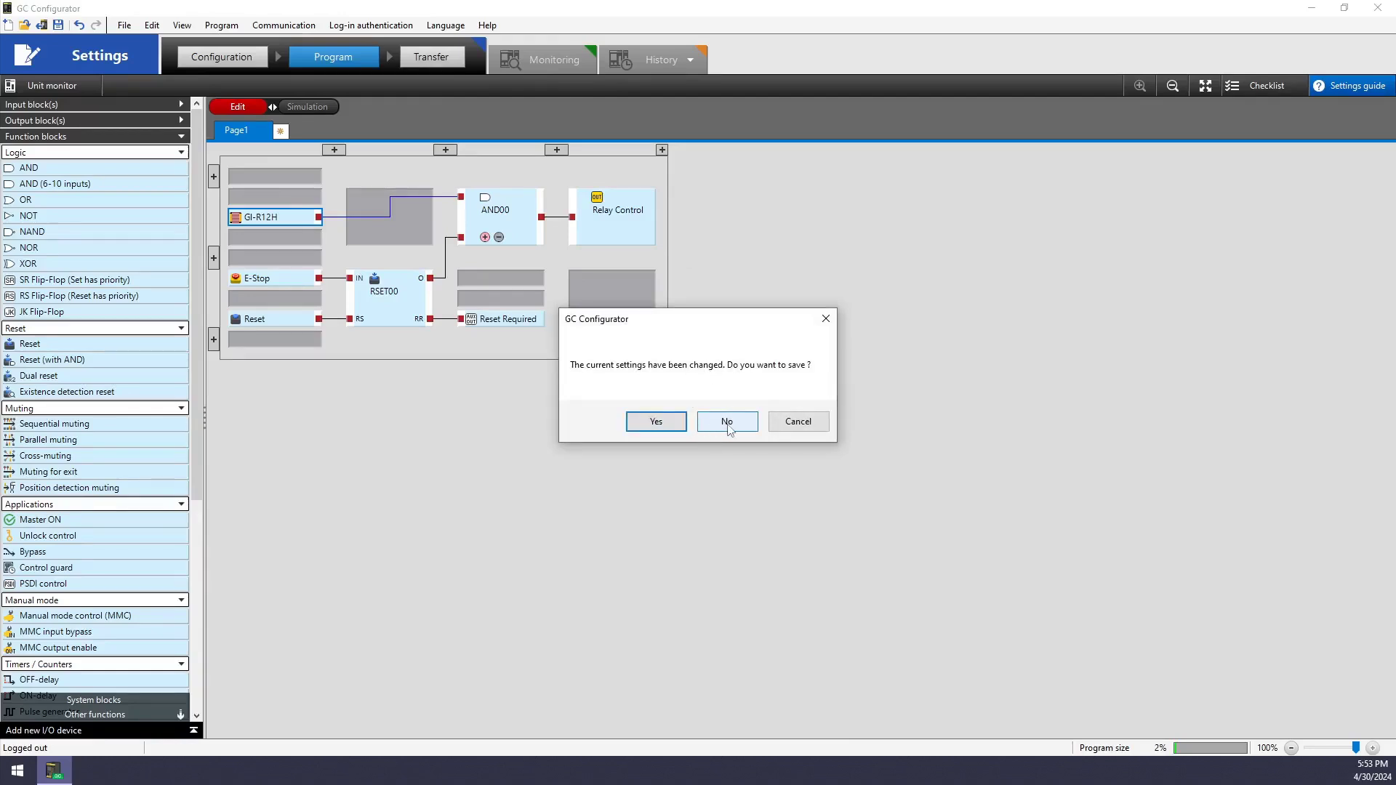
{"action": "left_click", "coordinate": [728, 422]}
{"action": "left_click", "coordinate": [706, 433]}
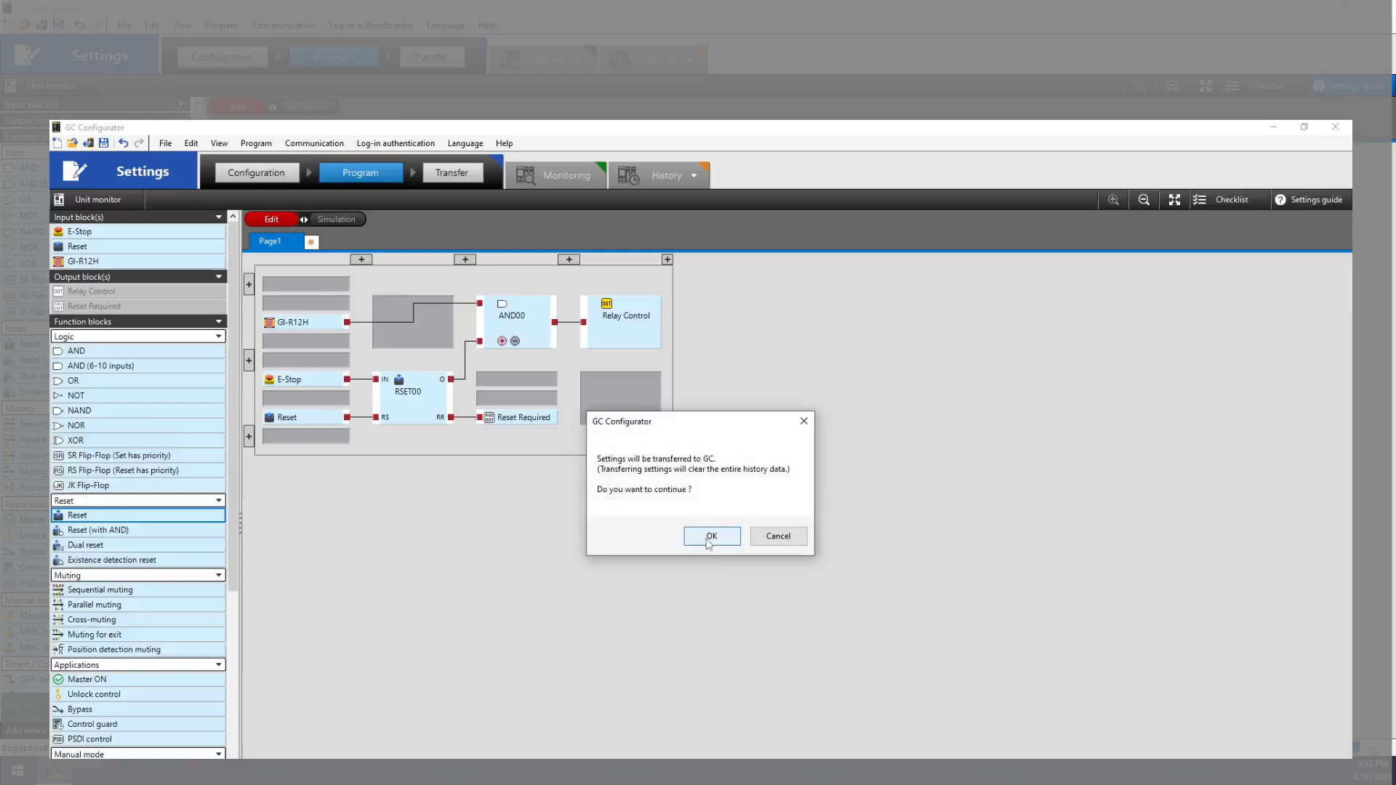
{"action": "left_click", "coordinate": [711, 443]}
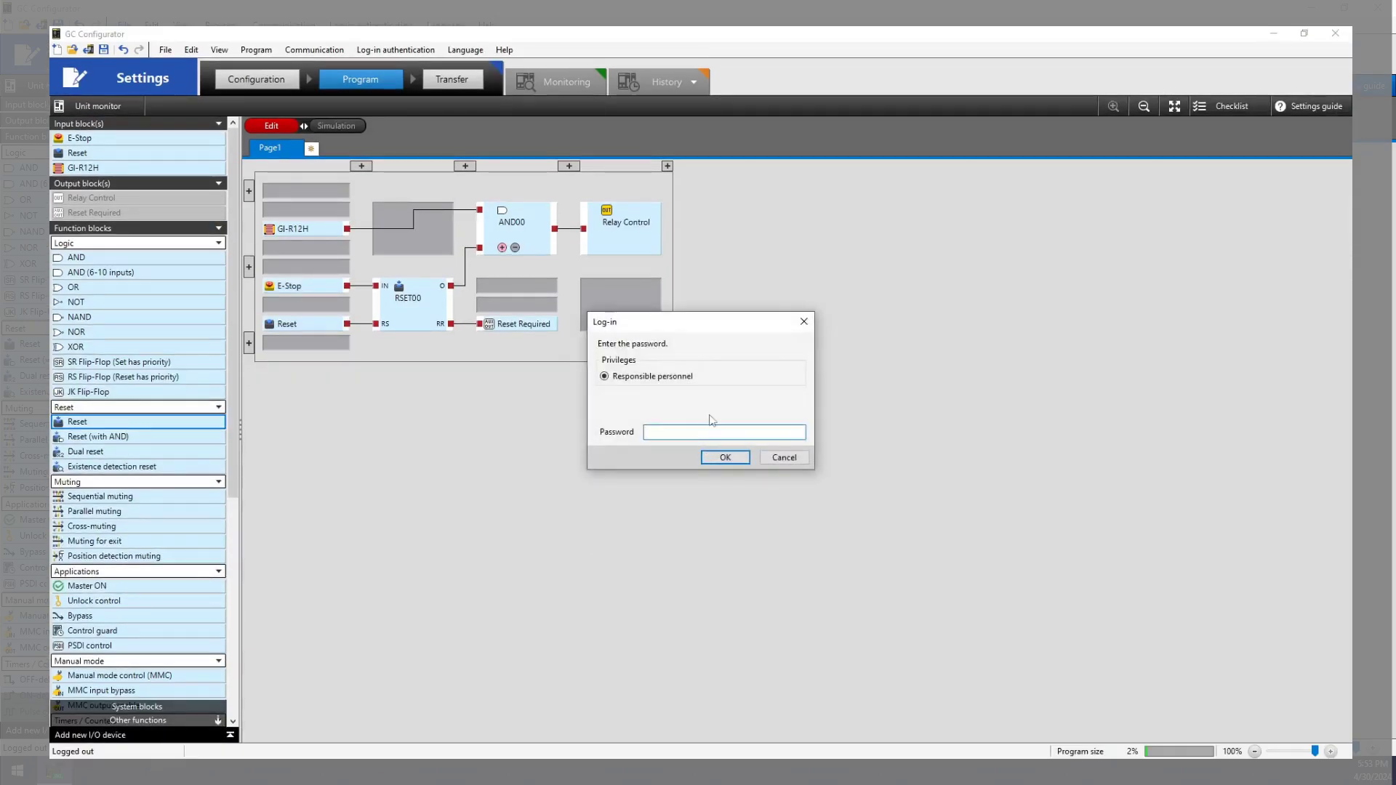
Log in as responsible personnel with the password and scroll the Check of settings report to Approve
{"action": "type", "text": "0000"}
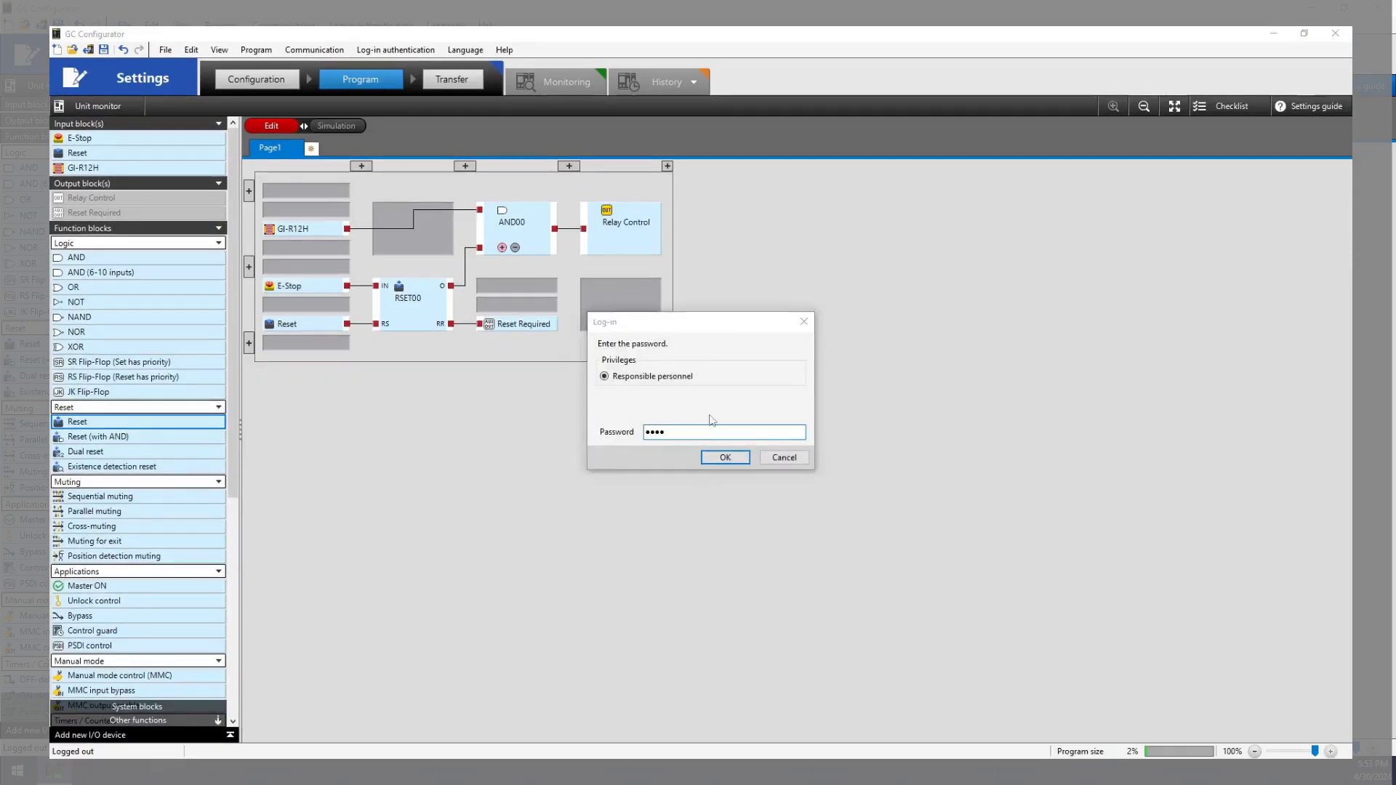
{"action": "key", "text": "Return"}
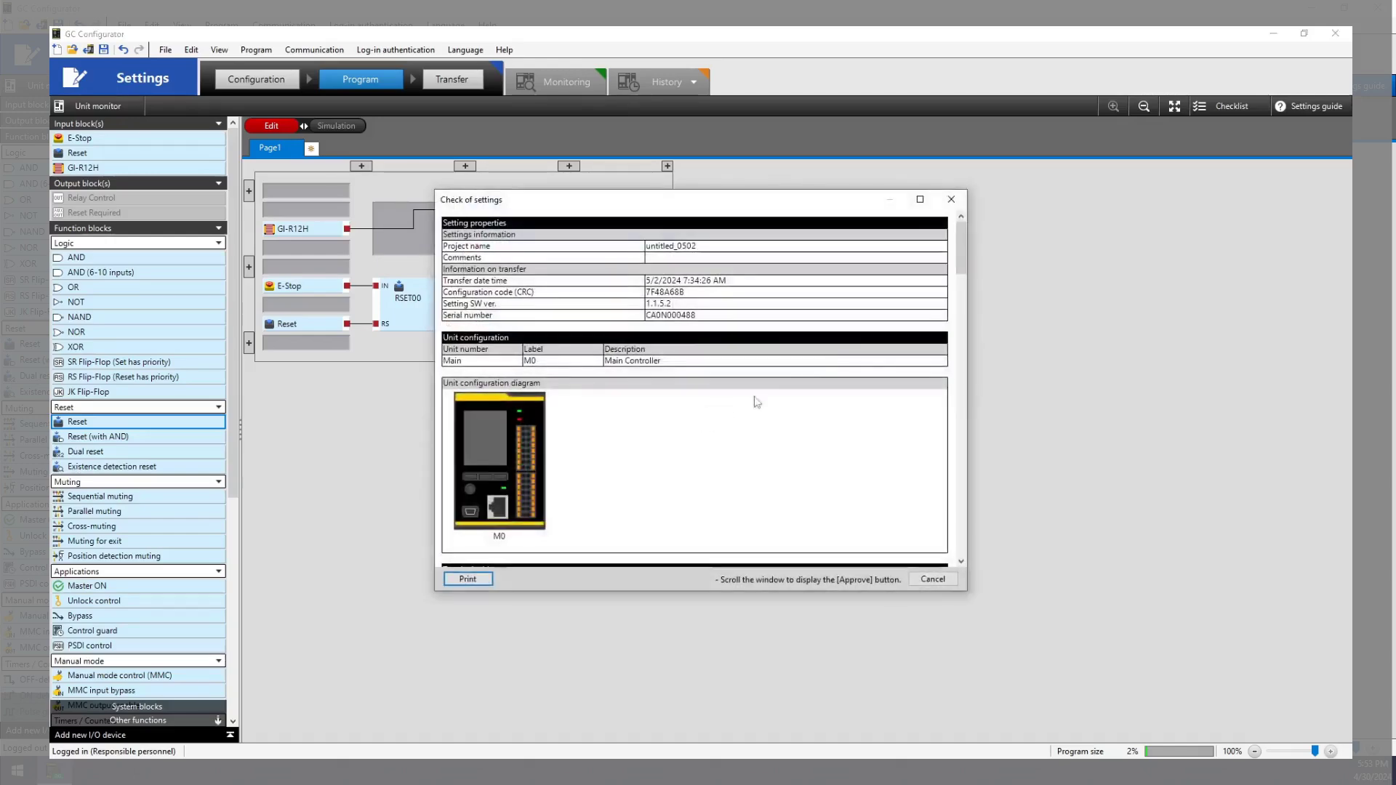
{"action": "left_click_drag", "start_coordinate": [962, 256], "coordinate": [965, 552]}
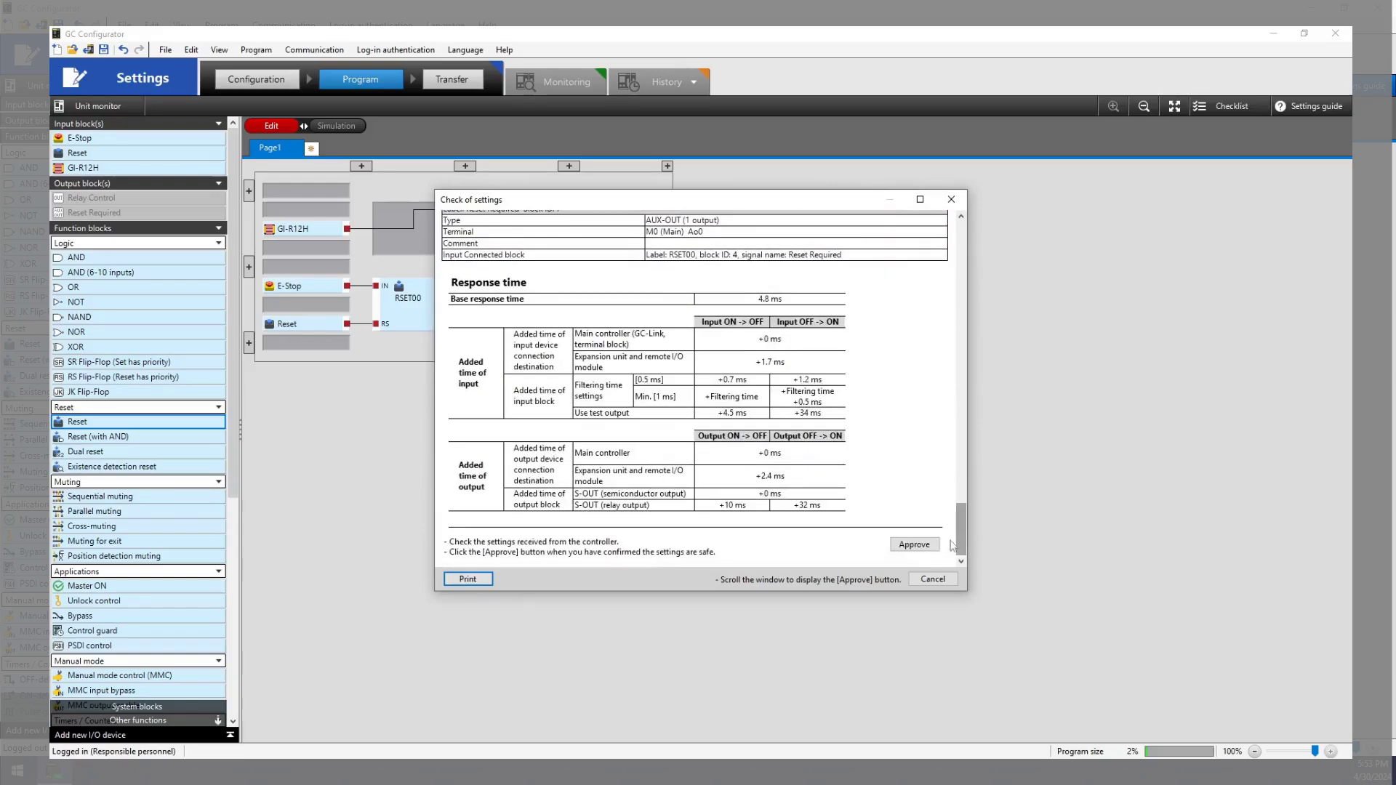